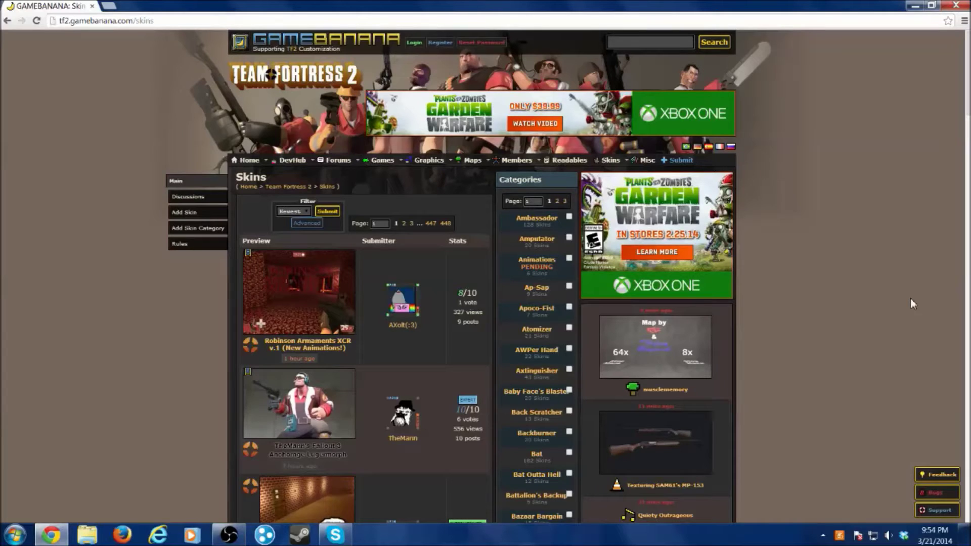
Step: Browse the GameBanana TF2 Skins listings, then minimize Chrome to reveal the desktop
{"action": "scroll", "coordinate": [910, 299], "scroll_direction": "down", "scroll_amount": 1}
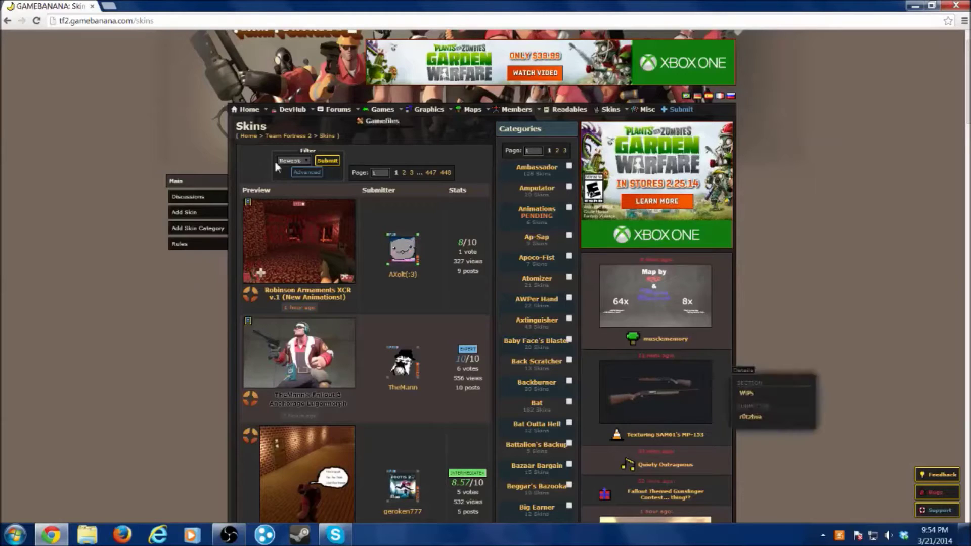
{"action": "scroll", "coordinate": [511, 336], "scroll_direction": "down", "scroll_amount": 4}
{"action": "scroll", "coordinate": [480, 336], "scroll_direction": "up", "scroll_amount": 4}
{"action": "scroll", "coordinate": [460, 337], "scroll_direction": "down", "scroll_amount": 4}
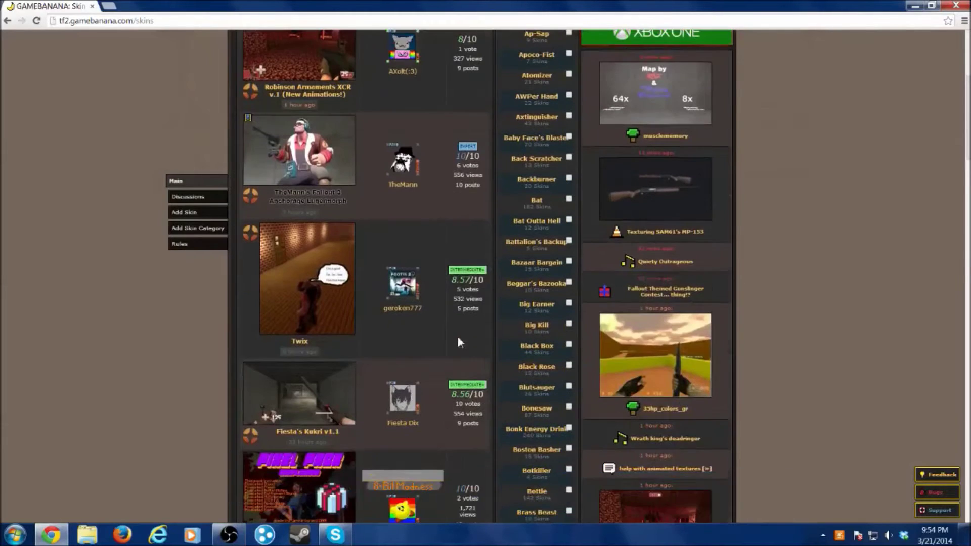
{"action": "scroll", "coordinate": [382, 387], "scroll_direction": "up", "scroll_amount": 5}
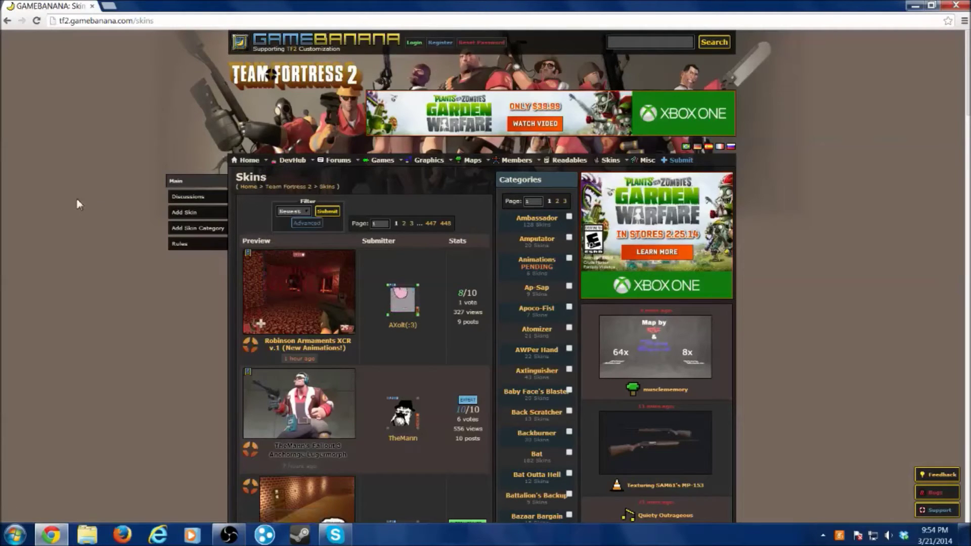
{"action": "scroll", "coordinate": [372, 226], "scroll_direction": "down", "scroll_amount": 13}
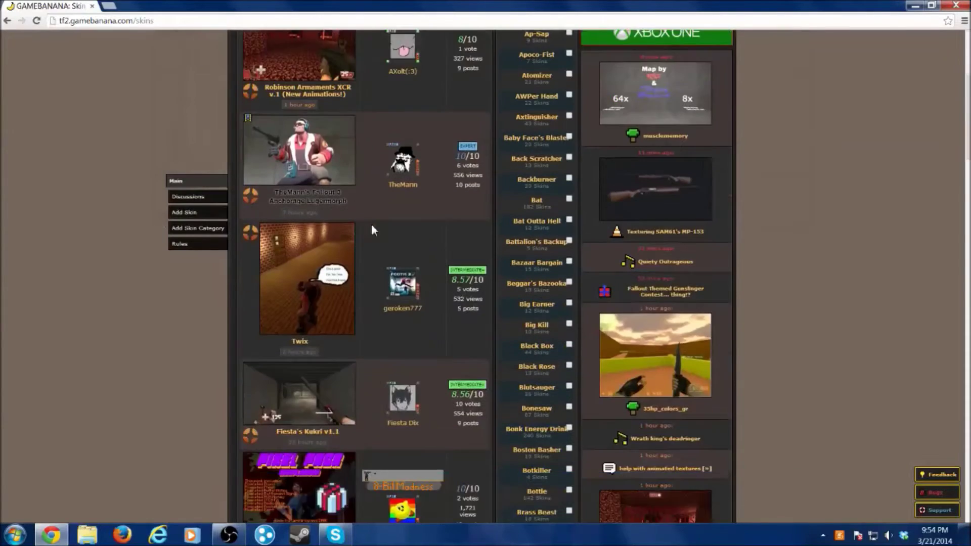
{"action": "scroll", "coordinate": [372, 226], "scroll_direction": "up", "scroll_amount": 13}
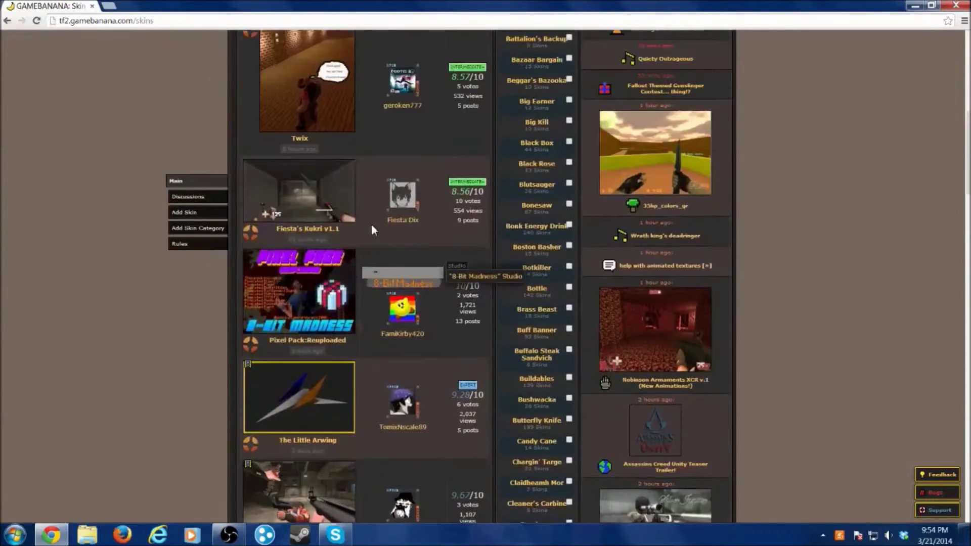
{"action": "scroll", "coordinate": [374, 225], "scroll_direction": "down", "scroll_amount": 15}
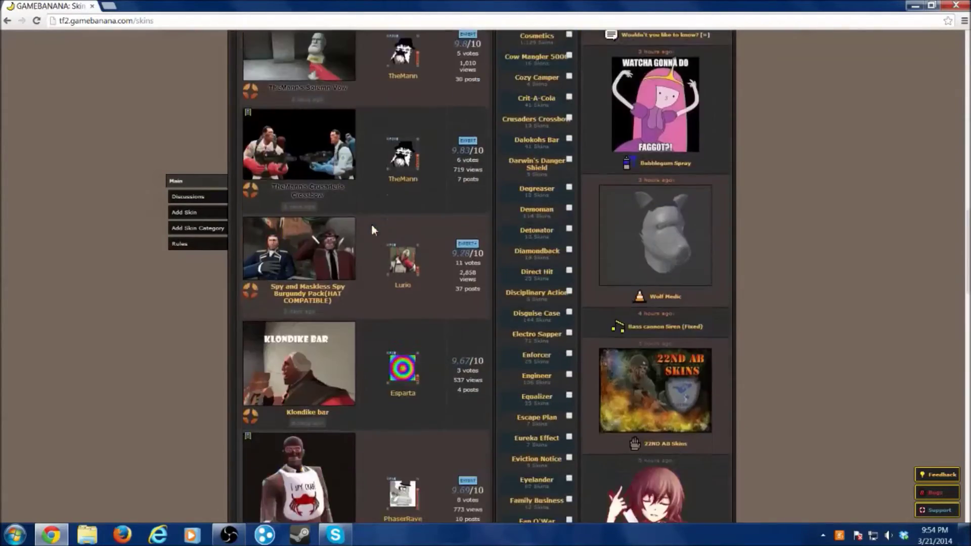
{"action": "scroll", "coordinate": [372, 226], "scroll_direction": "up", "scroll_amount": 15}
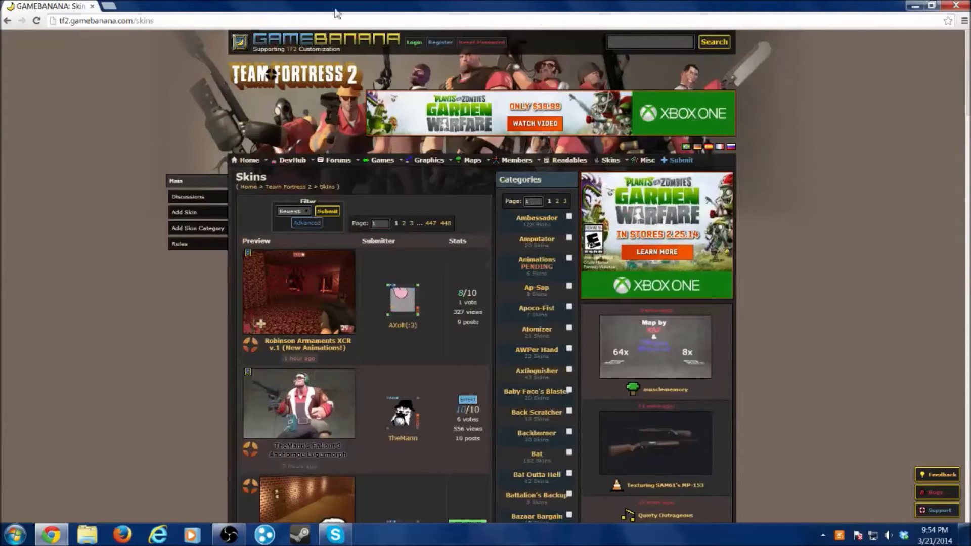
{"action": "left_click", "coordinate": [916, 6]}
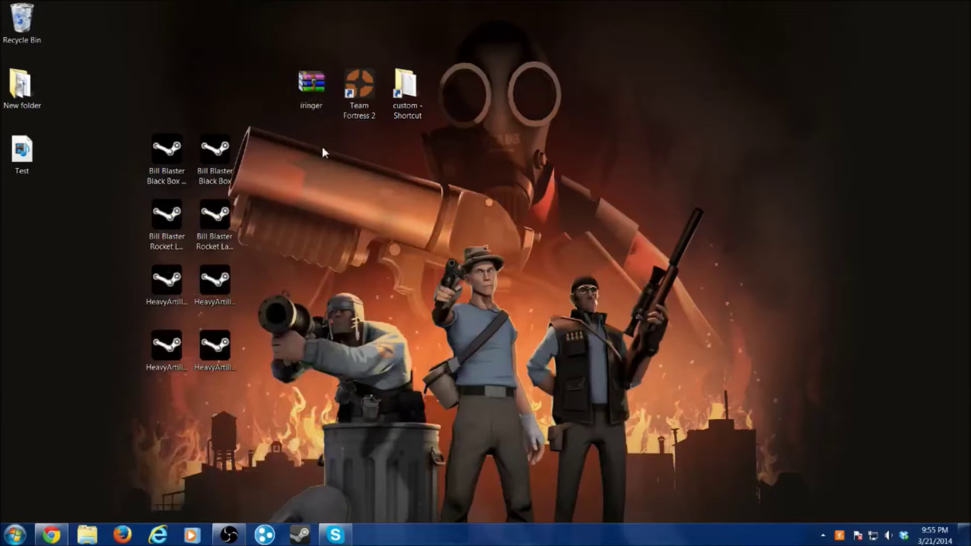
Step: Move the iringer archive away from the Team Fortress 2 shortcut to the desktop's upper right
{"action": "left_click_drag", "start_coordinate": [330, 104], "coordinate": [312, 83]}
{"action": "left_click", "coordinate": [260, 82]}
{"action": "left_click_drag", "start_coordinate": [311, 85], "coordinate": [693, 95]}
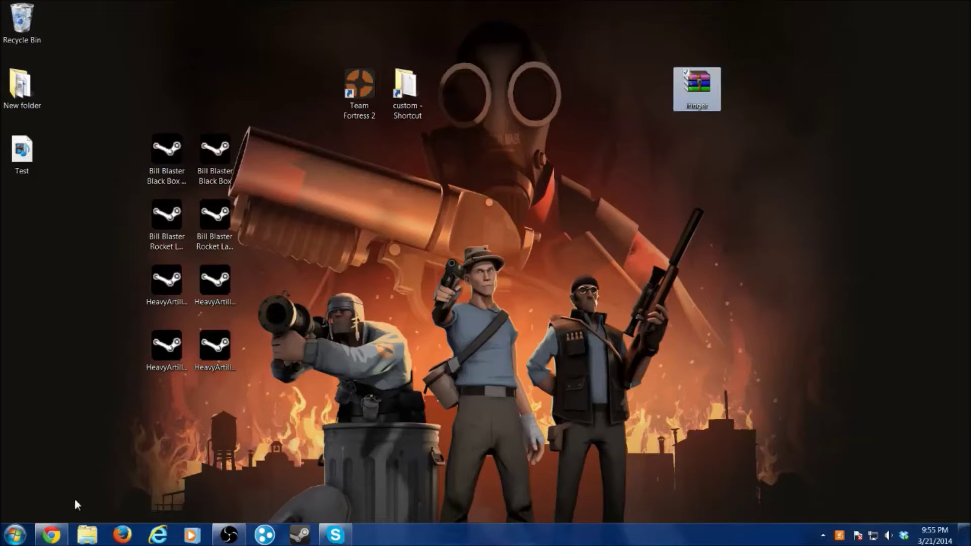
Step: Open a maximized Explorer window and browse to C:\Program Files (x86)
{"action": "left_click", "coordinate": [87, 537]}
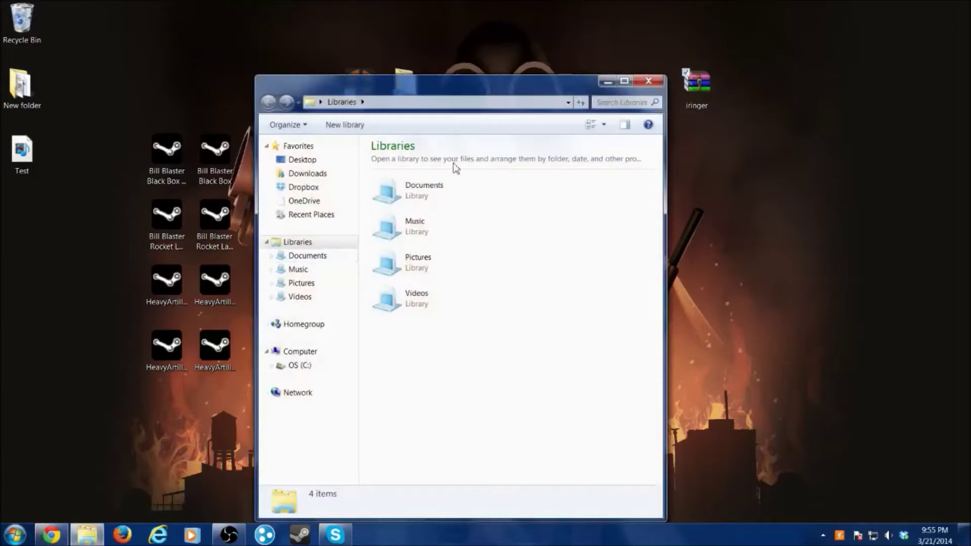
{"action": "left_click", "coordinate": [625, 82]}
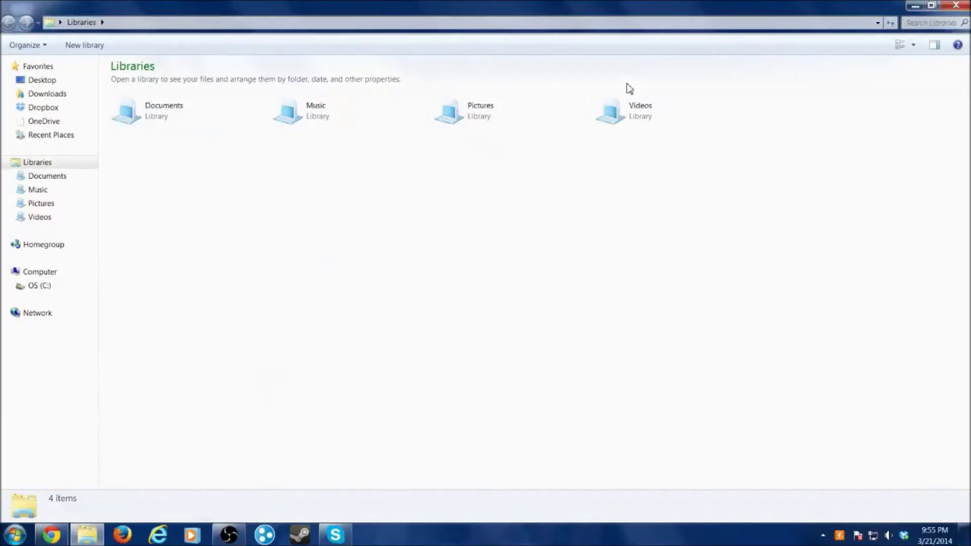
{"action": "left_click", "coordinate": [43, 288]}
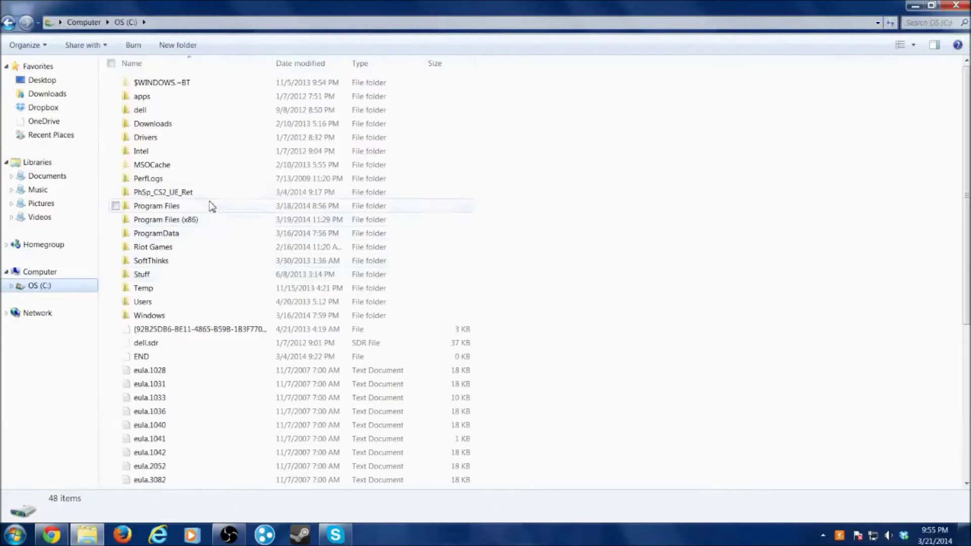
{"action": "double_click", "coordinate": [209, 223]}
{"action": "scroll", "coordinate": [210, 225], "scroll_direction": "down", "scroll_amount": 13}
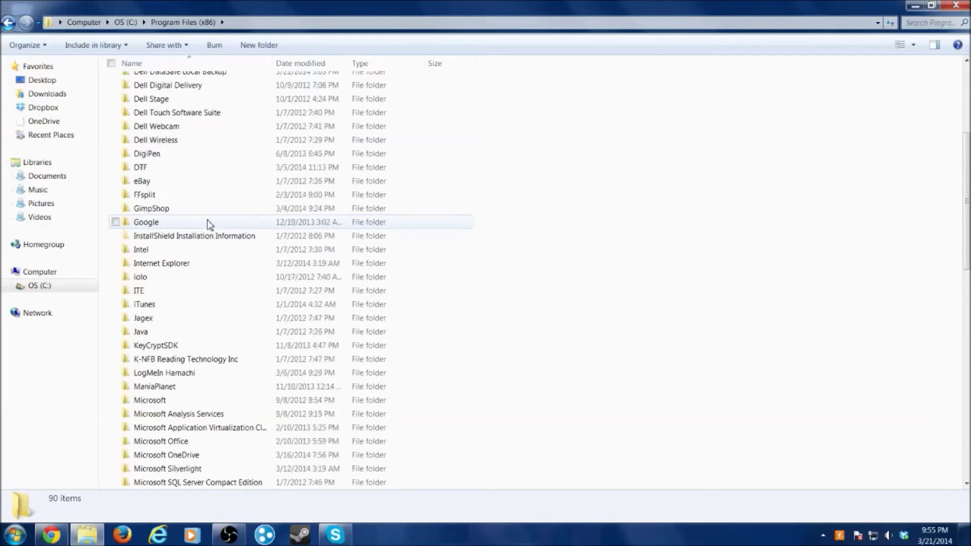
{"action": "scroll", "coordinate": [210, 225], "scroll_direction": "down", "scroll_amount": 2}
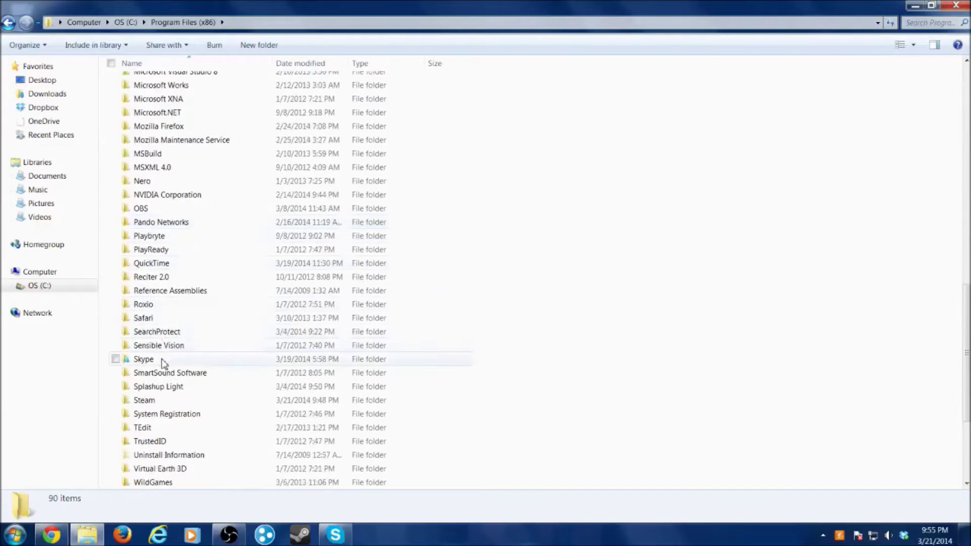
Step: Navigate into Steam\SteamApps\common\Team Fortress 2\tf\custom
{"action": "double_click", "coordinate": [156, 400]}
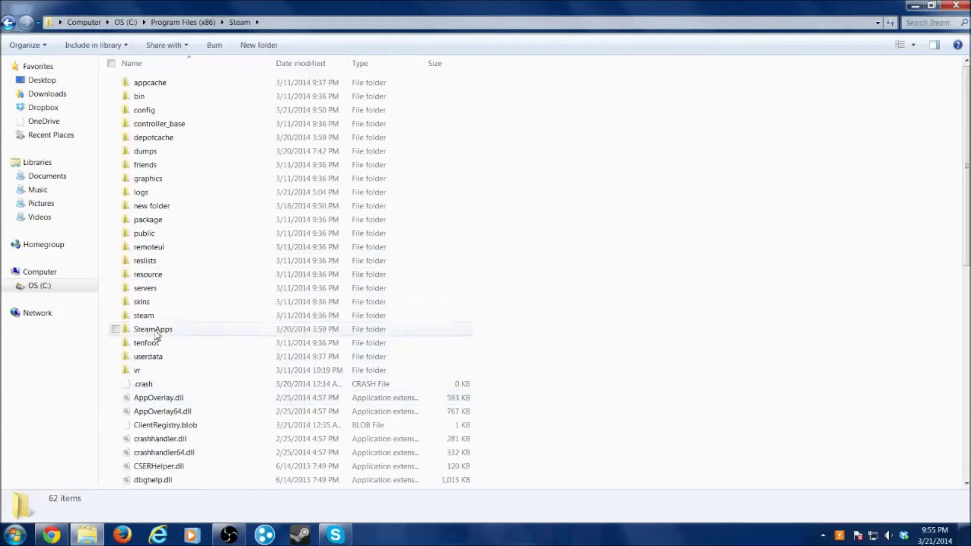
{"action": "left_click", "coordinate": [163, 332]}
{"action": "double_click", "coordinate": [163, 333]}
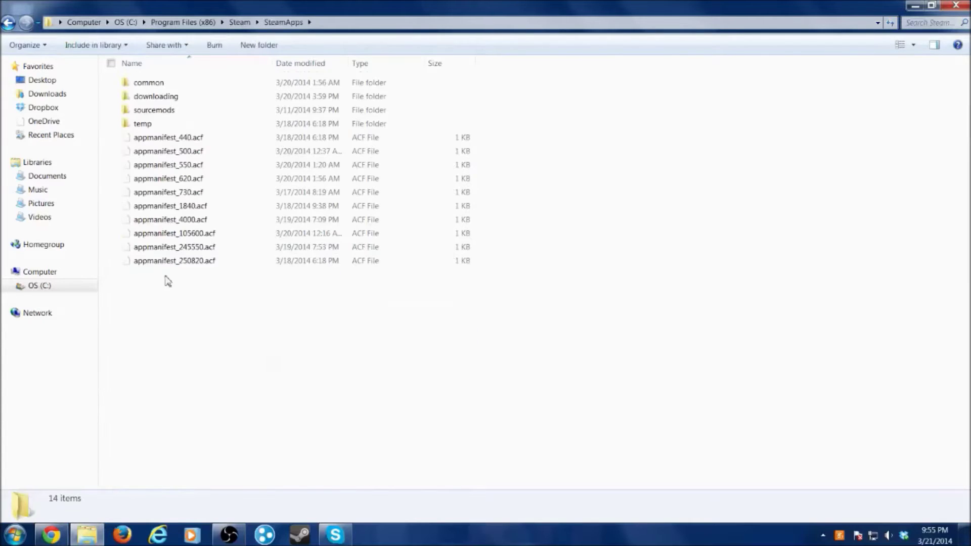
{"action": "double_click", "coordinate": [178, 85]}
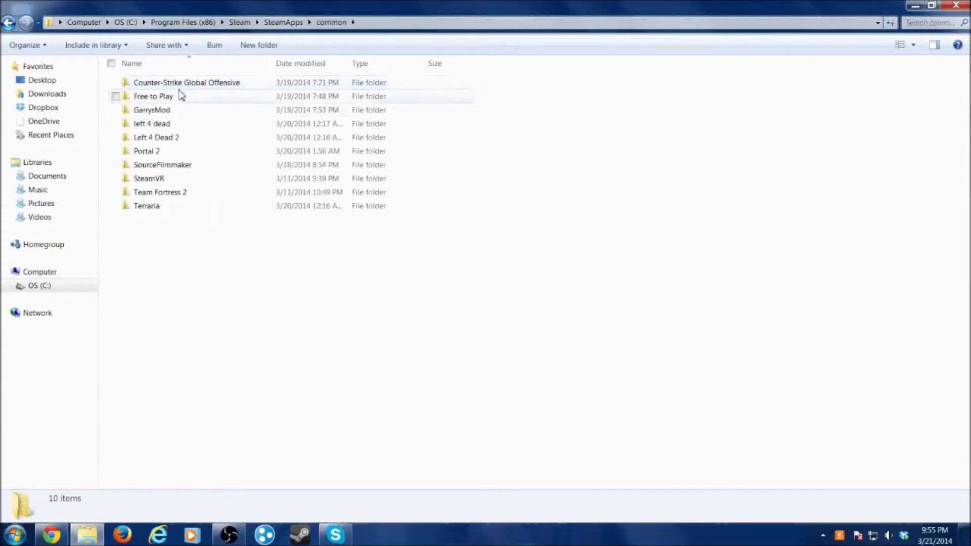
{"action": "double_click", "coordinate": [178, 192]}
{"action": "double_click", "coordinate": [165, 138]}
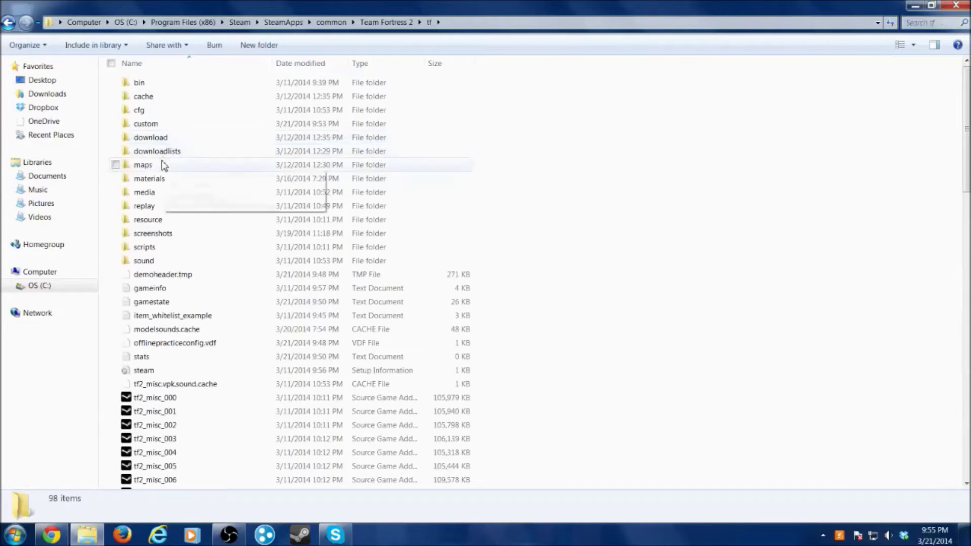
{"action": "double_click", "coordinate": [162, 124]}
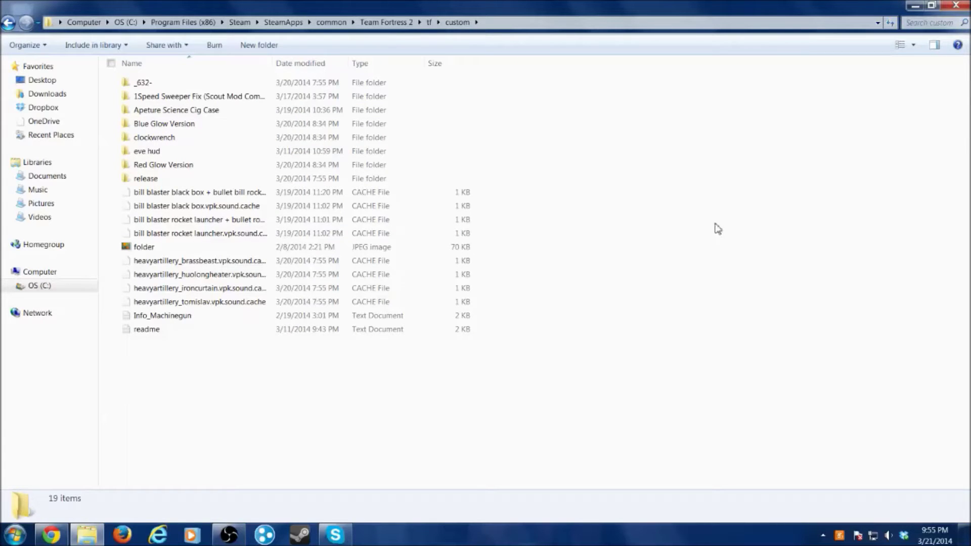
Step: Adjust the tf\custom window, then show the desktop
{"action": "left_click_drag", "start_coordinate": [763, 385], "coordinate": [819, 31]}
{"action": "left_click_drag", "start_coordinate": [926, 364], "coordinate": [654, 13]}
{"action": "left_click", "coordinate": [967, 534]}
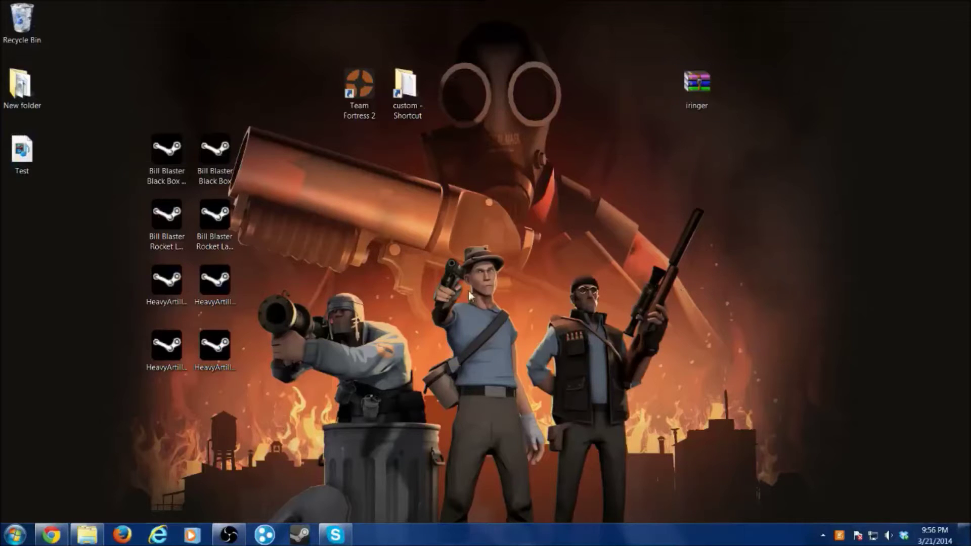
Step: Rearrange the desktop icons, moving the iringer archive lower
{"action": "left_click_drag", "start_coordinate": [462, 226], "coordinate": [530, 247]}
{"action": "left_click_drag", "start_coordinate": [740, 179], "coordinate": [366, 191]}
{"action": "left_click_drag", "start_coordinate": [696, 91], "coordinate": [646, 161]}
{"action": "left_click", "coordinate": [570, 157]}
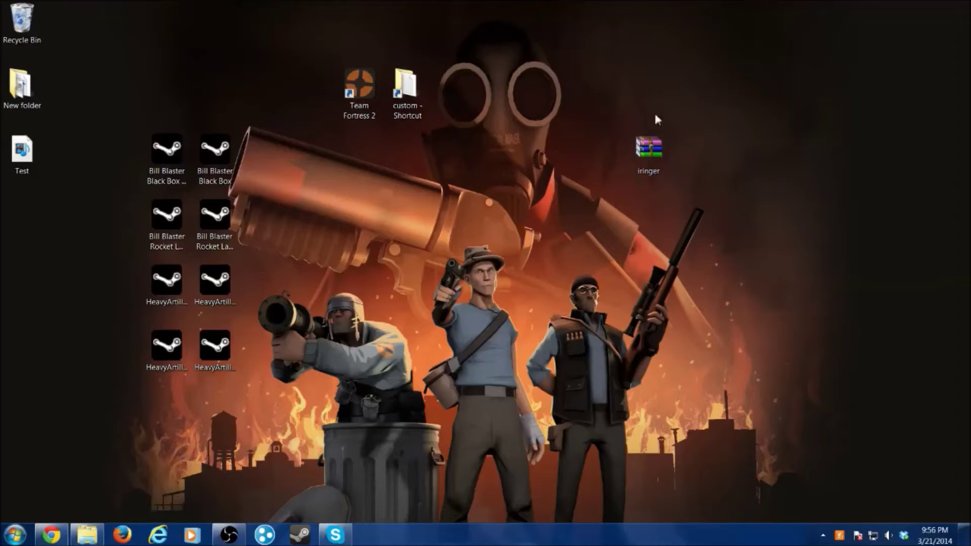
Step: Extract the iringer archive into an iringer\ folder on the desktop
{"action": "right_click", "coordinate": [636, 155]}
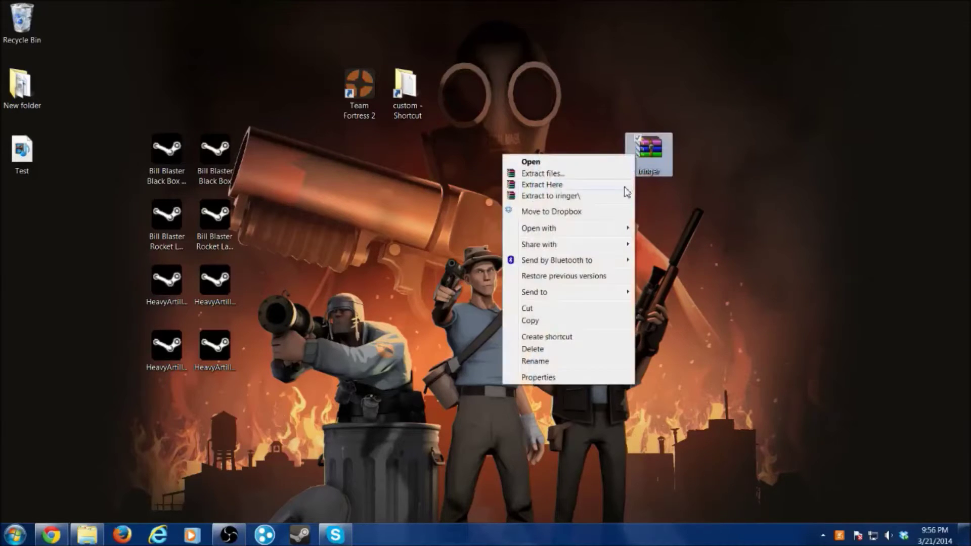
{"action": "right_click", "coordinate": [649, 152]}
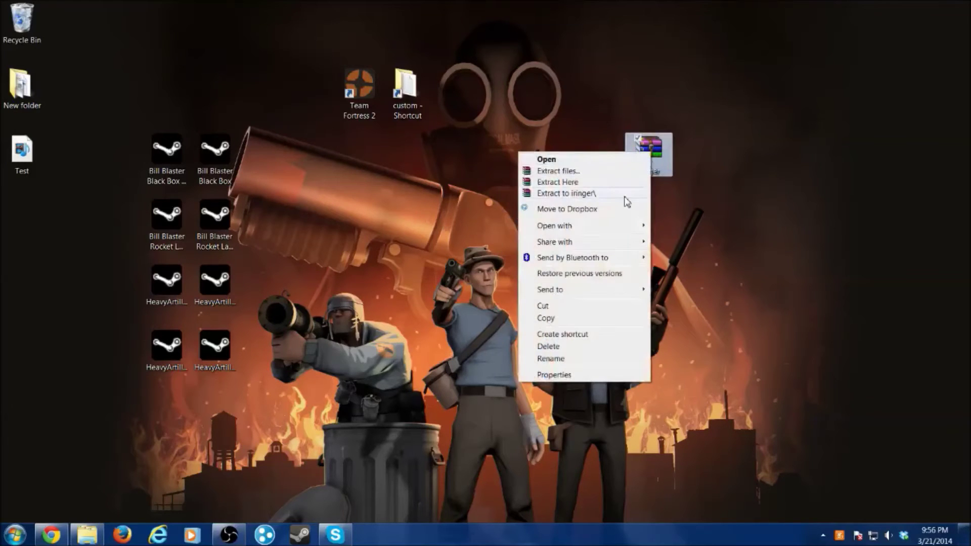
{"action": "left_click", "coordinate": [625, 194]}
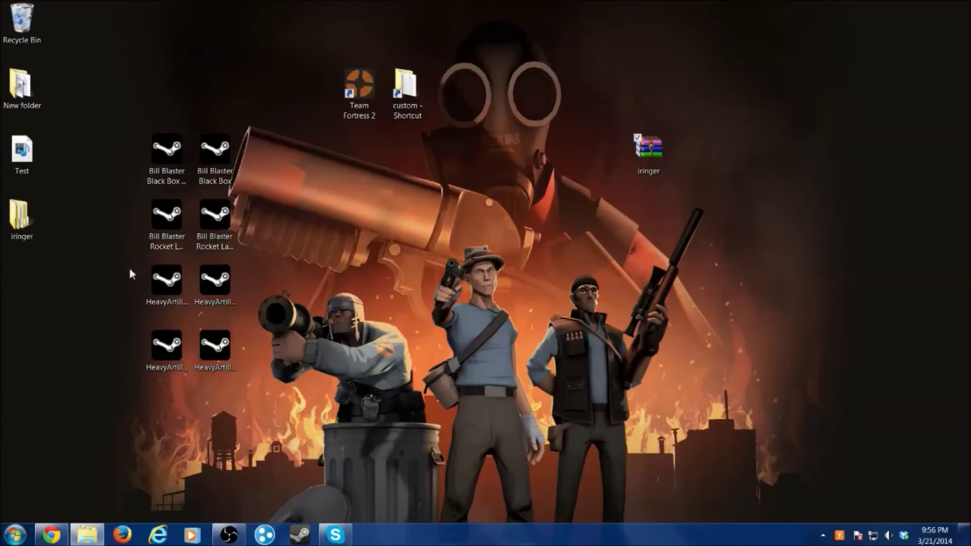
Step: Place the new iringer folder on the left side of the desktop, checking the custom folder window
{"action": "left_click_drag", "start_coordinate": [20, 217], "coordinate": [515, 178]}
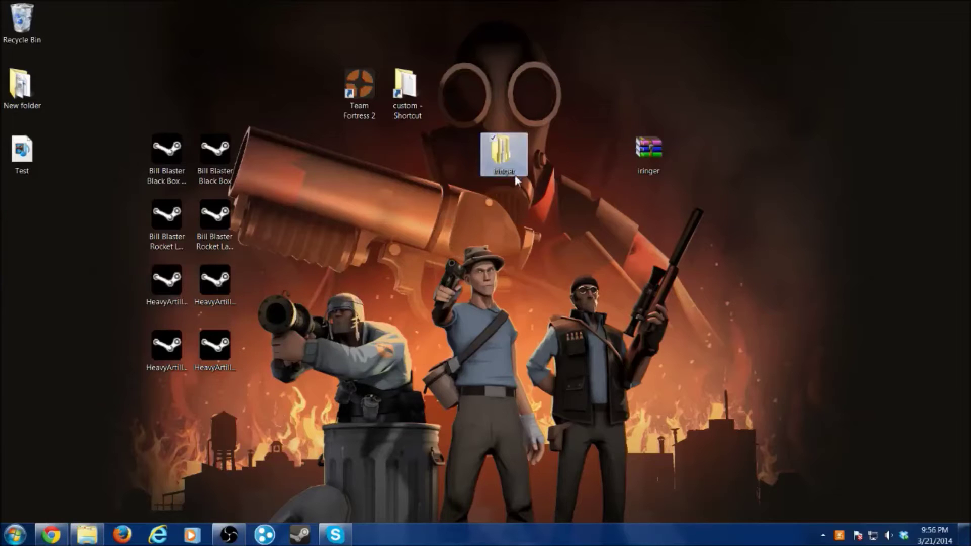
{"action": "left_click", "coordinate": [428, 90]}
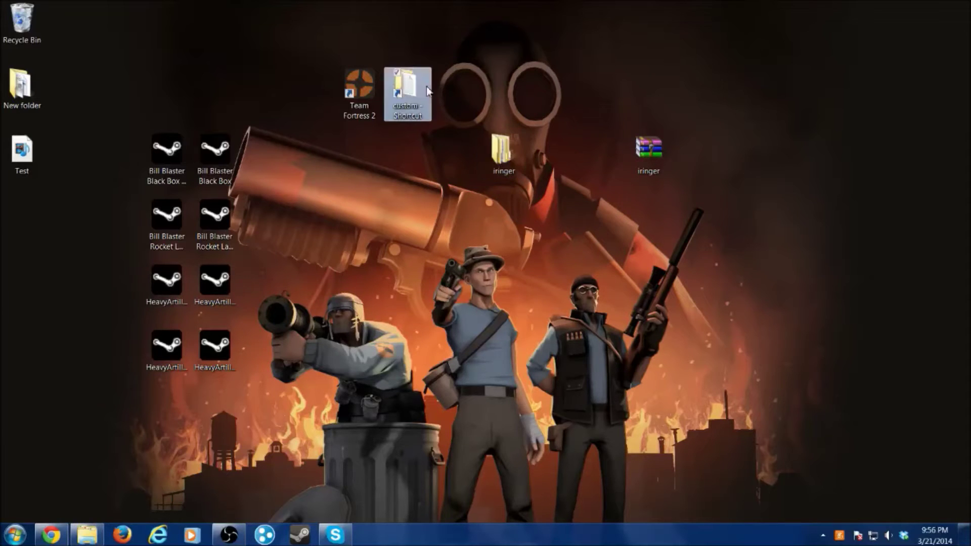
{"action": "left_click", "coordinate": [85, 537]}
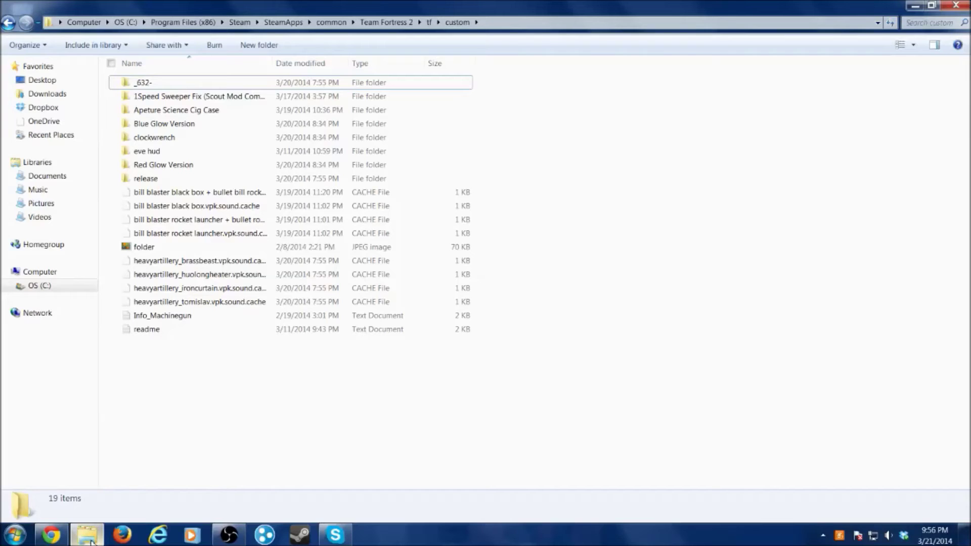
{"action": "left_click", "coordinate": [90, 539]}
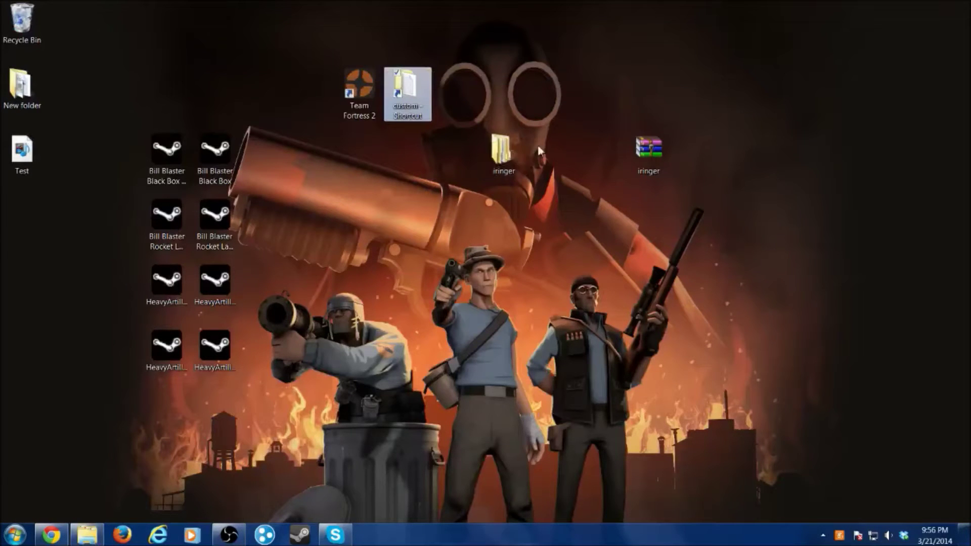
{"action": "left_click_drag", "start_coordinate": [503, 159], "coordinate": [76, 425]}
Step: Resize the tf\custom Explorer window and drag the desktop iringer folder into it
{"action": "left_click", "coordinate": [87, 535]}
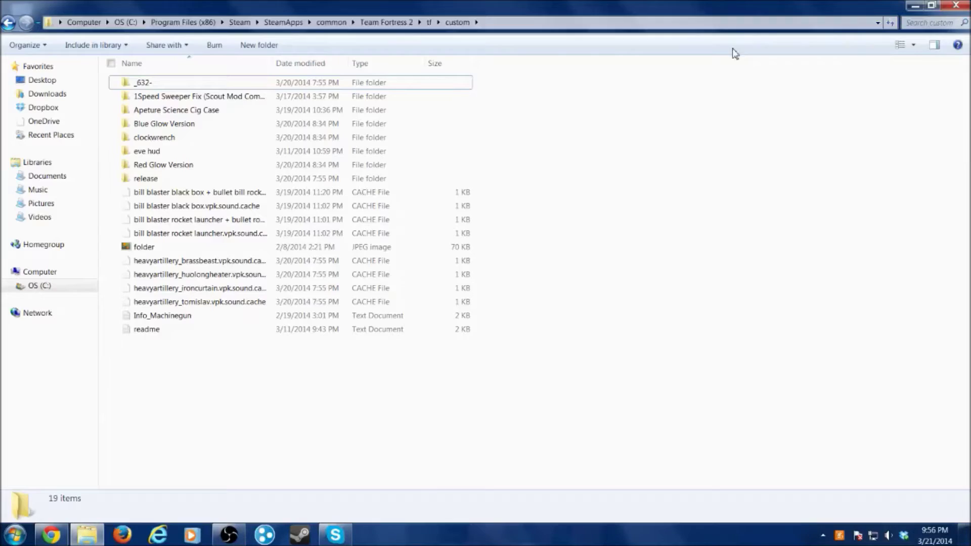
{"action": "left_click", "coordinate": [936, 7]}
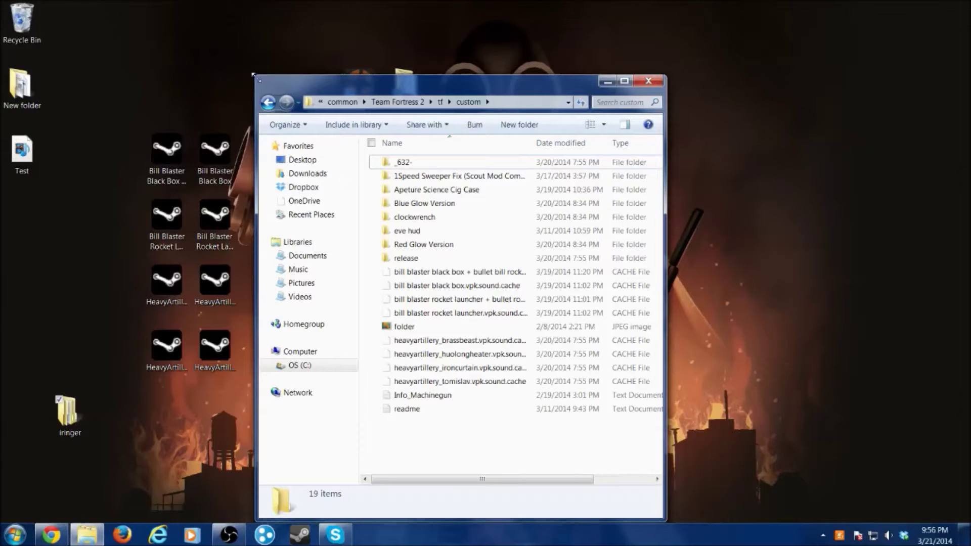
{"action": "left_click_drag", "start_coordinate": [254, 74], "coordinate": [284, 0]}
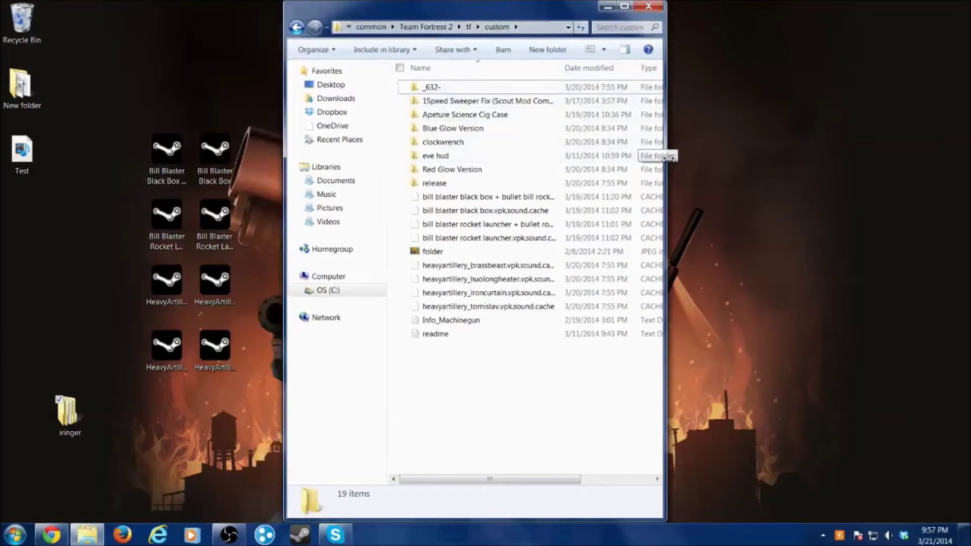
{"action": "left_click_drag", "start_coordinate": [69, 414], "coordinate": [452, 434]}
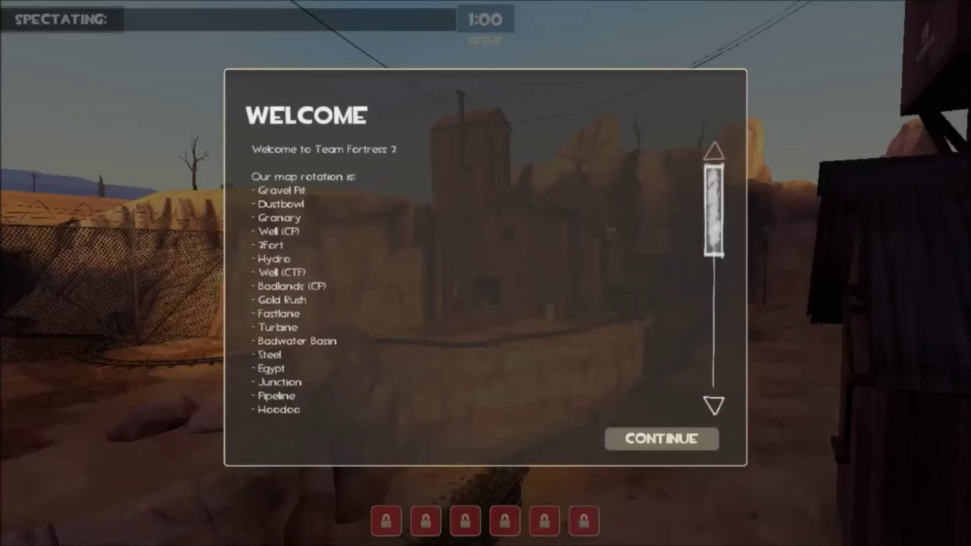
{"action": "left_click", "coordinate": [628, 444]}
Step: Join the RED team on cp_dustbowl as the Spy
{"action": "left_click", "coordinate": [628, 445]}
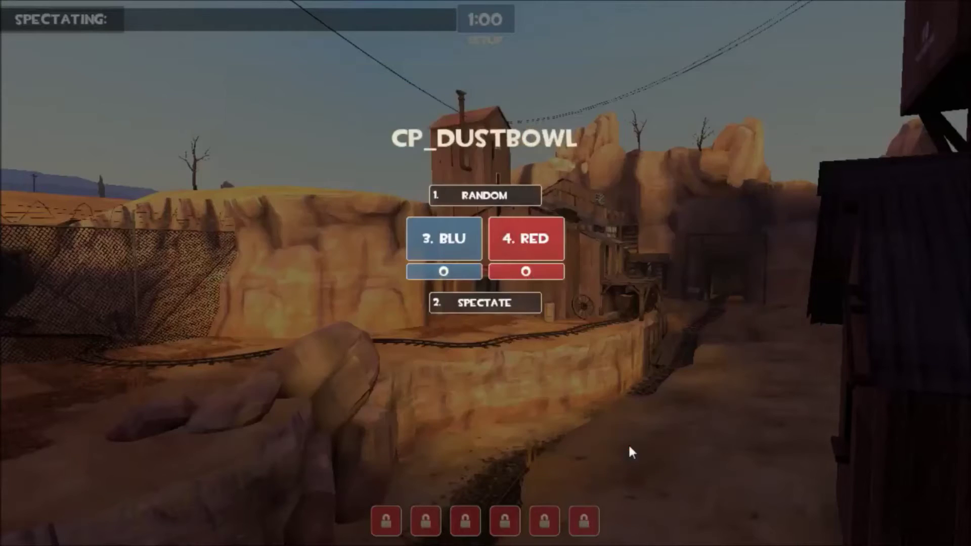
{"action": "left_click", "coordinate": [540, 240]}
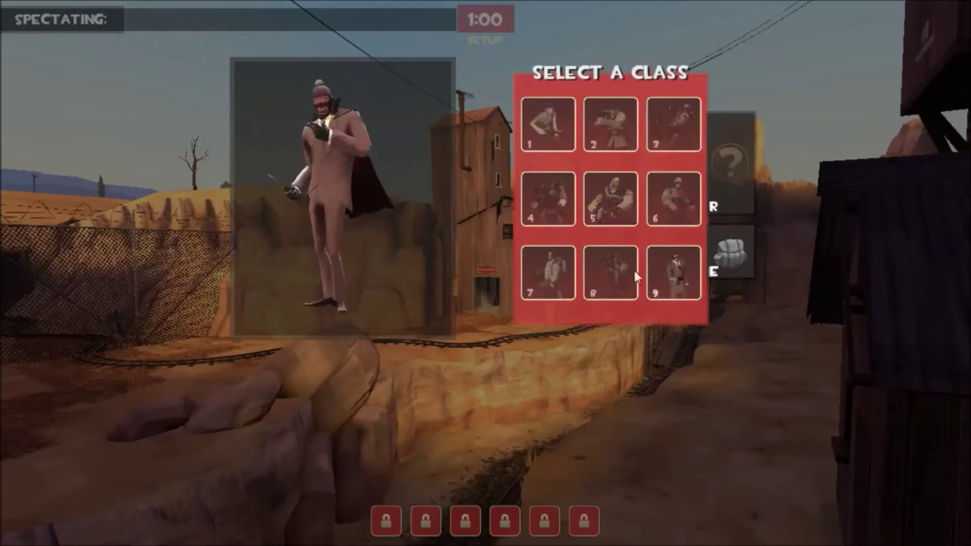
{"action": "left_click", "coordinate": [667, 269]}
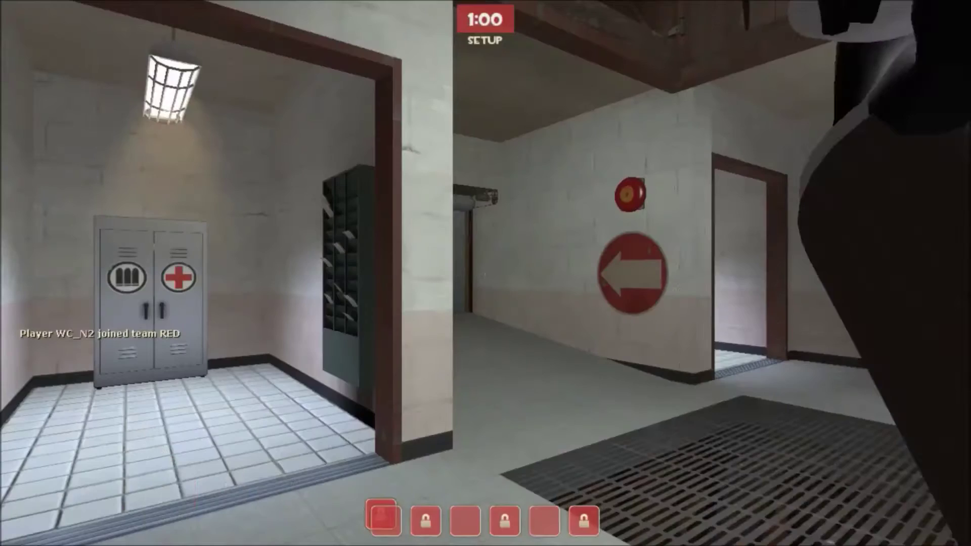
Step: Switch to the knife, walk out of spawn into the canyon, and raise the modded watch
{"action": "key", "text": "2"}
{"action": "key", "text": "3"}
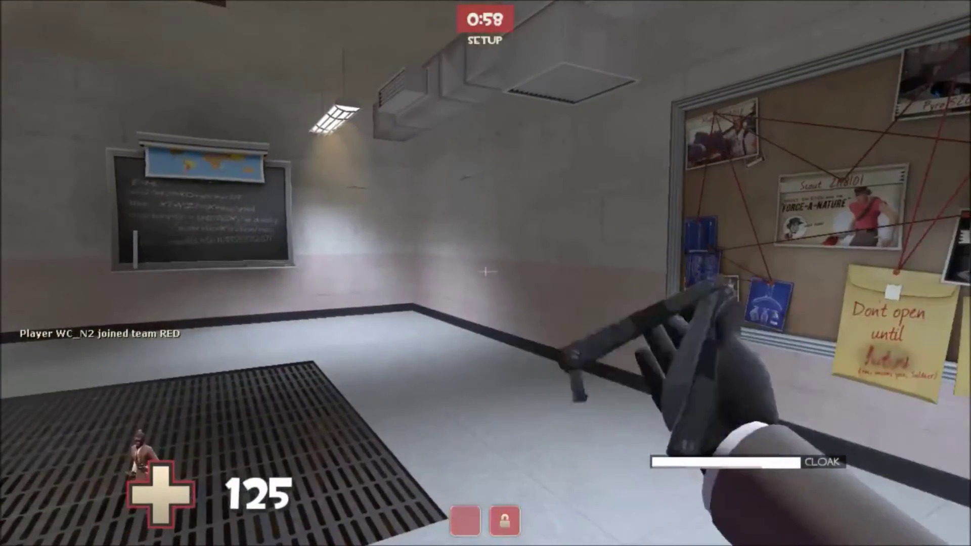
{"action": "key", "text": "w"}
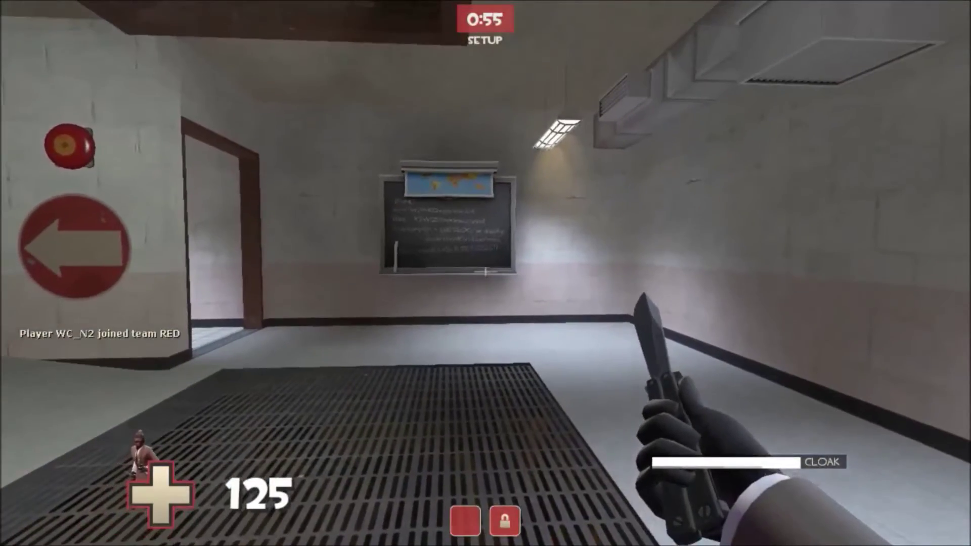
{"action": "right_click", "coordinate": [486, 272]}
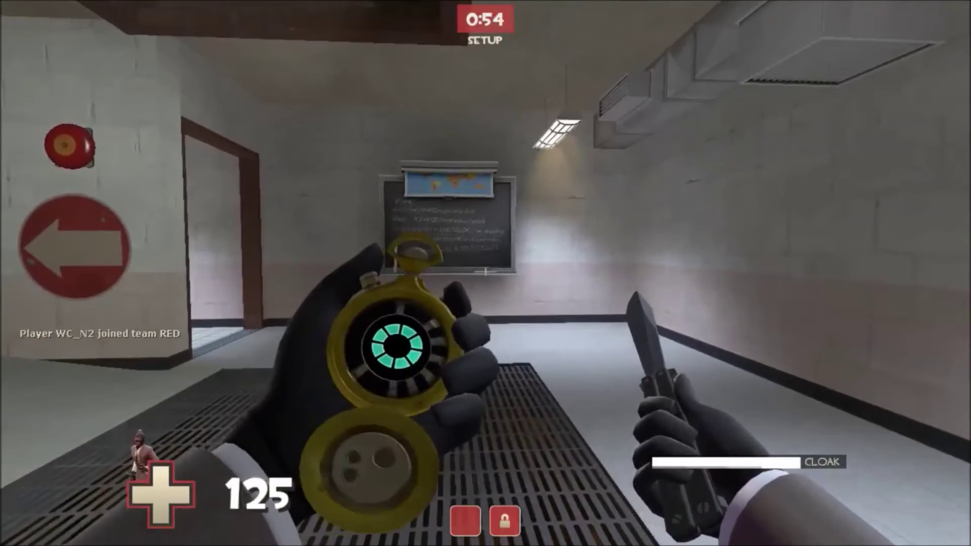
{"action": "key", "text": "s"}
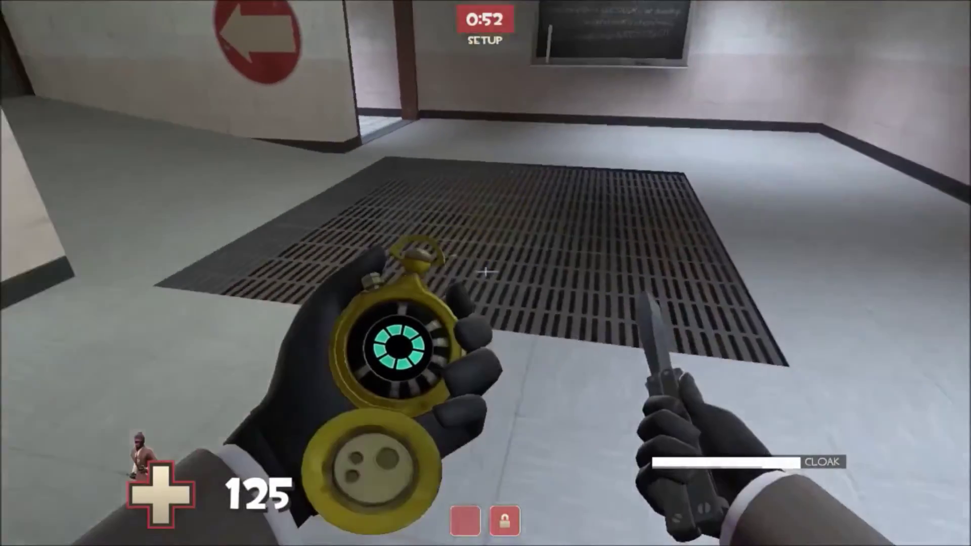
{"action": "key", "text": "d"}
{"action": "key", "text": "w"}
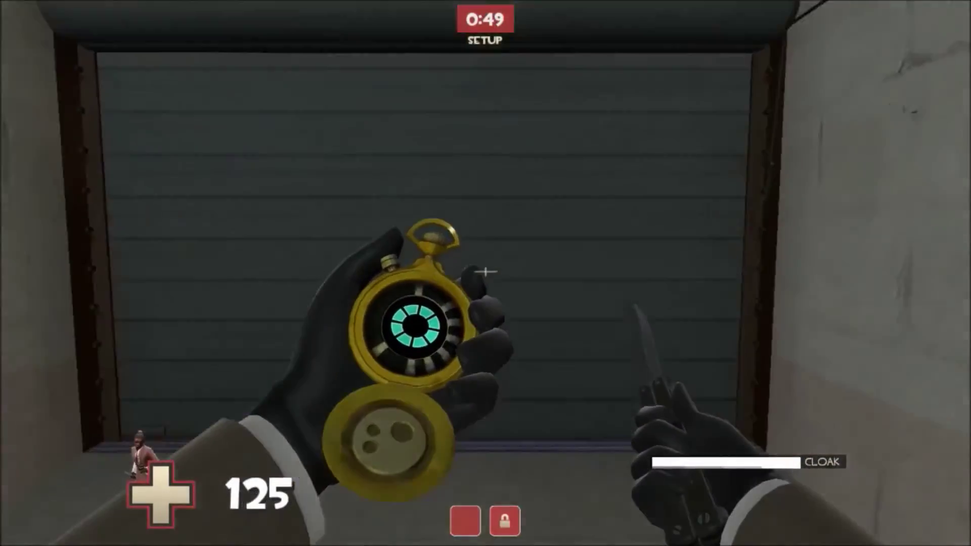
{"action": "right_click", "coordinate": [485, 272]}
{"action": "key", "text": "w"}
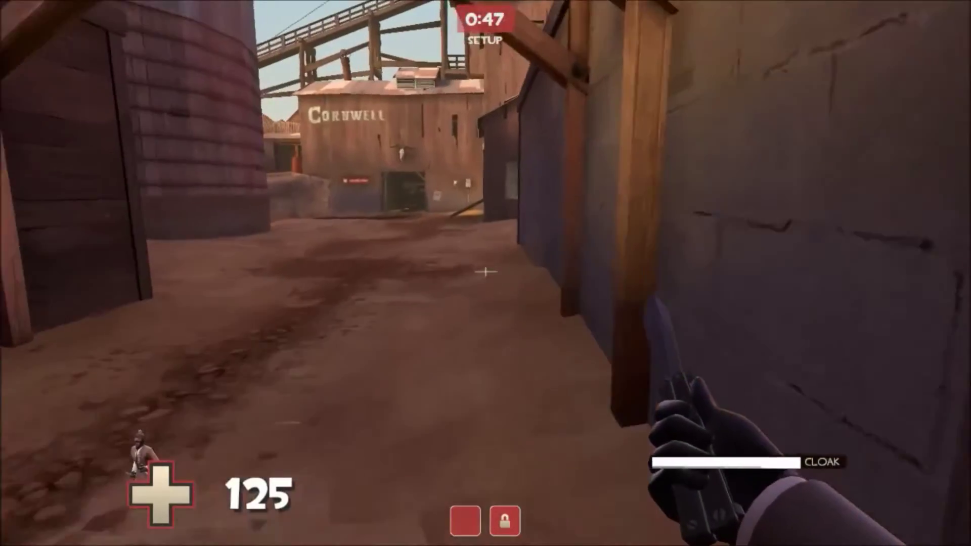
{"action": "key", "text": "w"}
{"action": "right_click", "coordinate": [485, 272]}
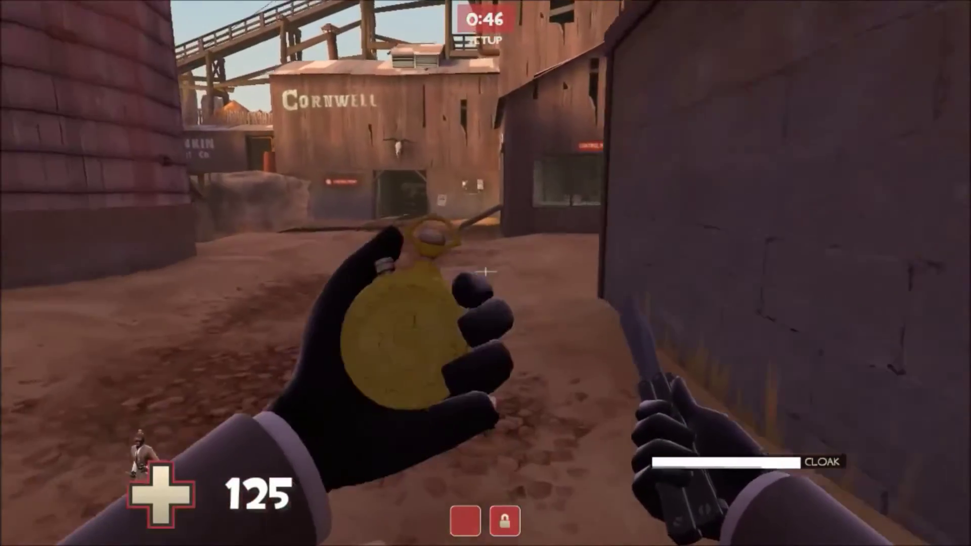
{"action": "right_click", "coordinate": [485, 272]}
{"action": "key", "text": "w"}
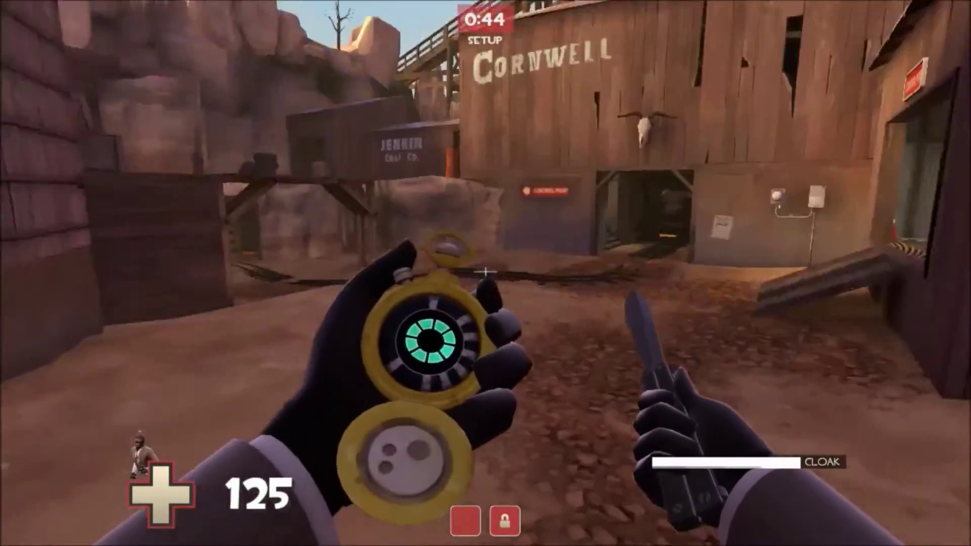
Step: Walk the Spy through the yard, over the tire stack, to the Cornwell control point
{"action": "key", "text": "w"}
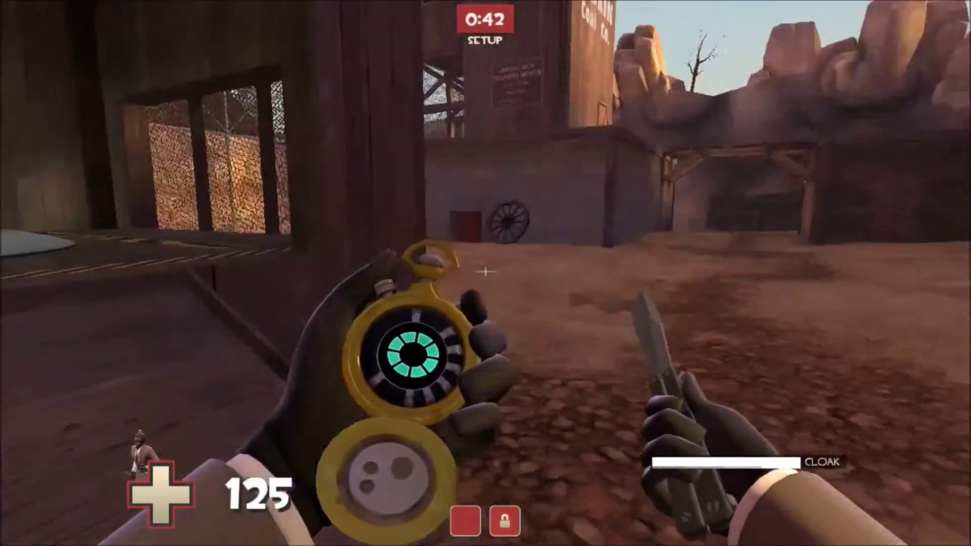
{"action": "key", "text": "w"}
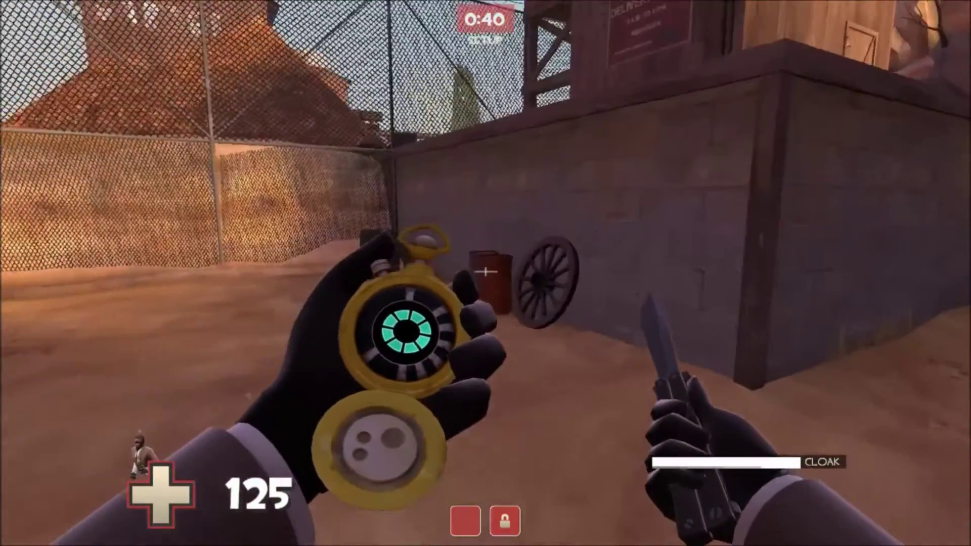
{"action": "key", "text": "w"}
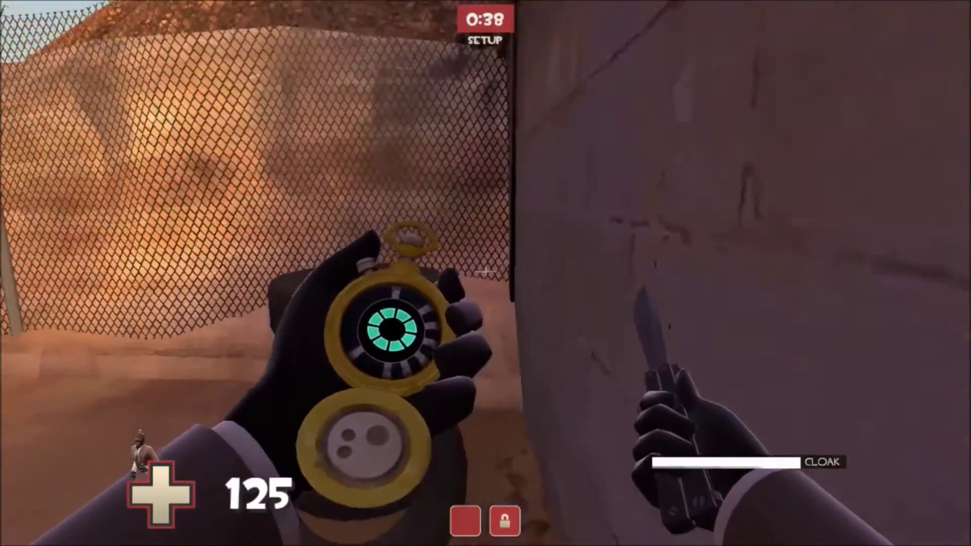
{"action": "key", "text": "w"}
{"action": "key", "text": "space"}
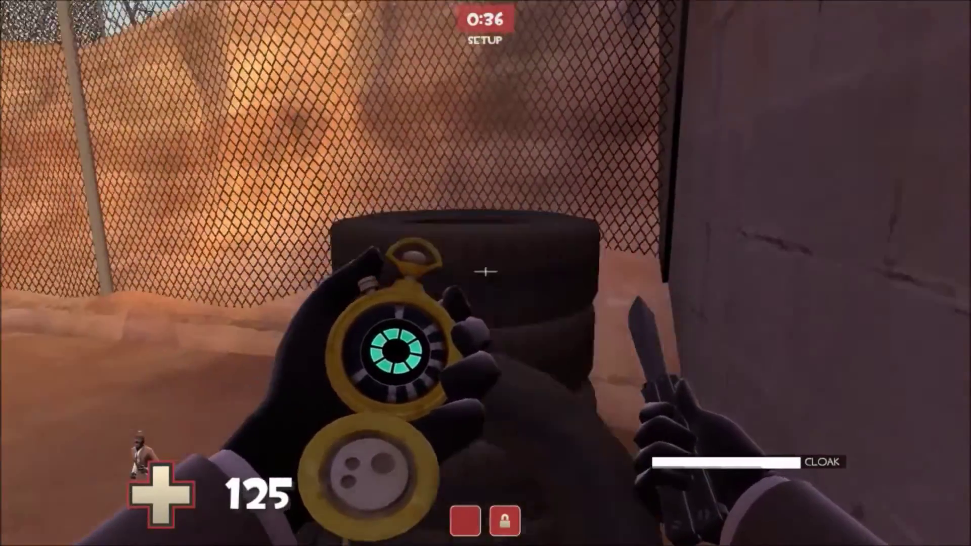
{"action": "key", "text": "w"}
{"action": "key", "text": "space"}
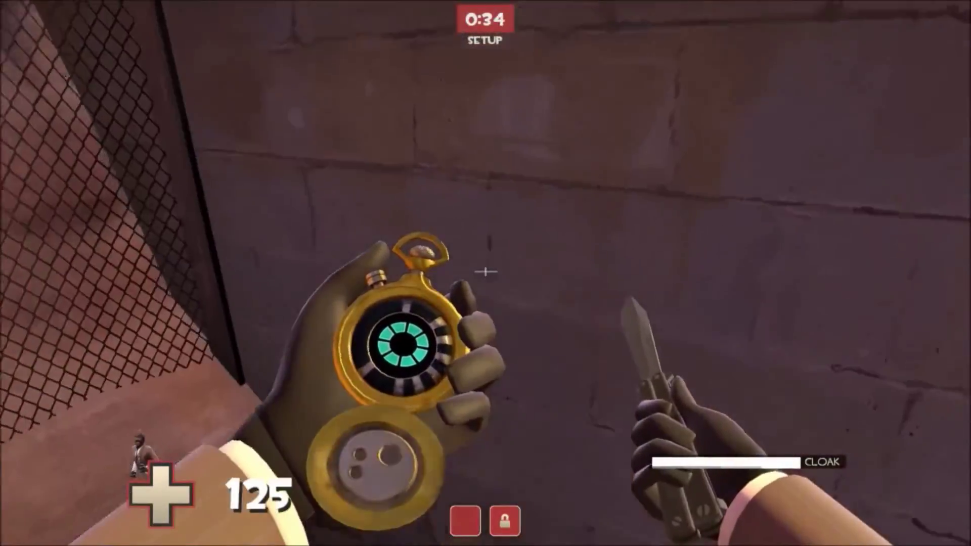
{"action": "key", "text": "space"}
{"action": "key", "text": "w"}
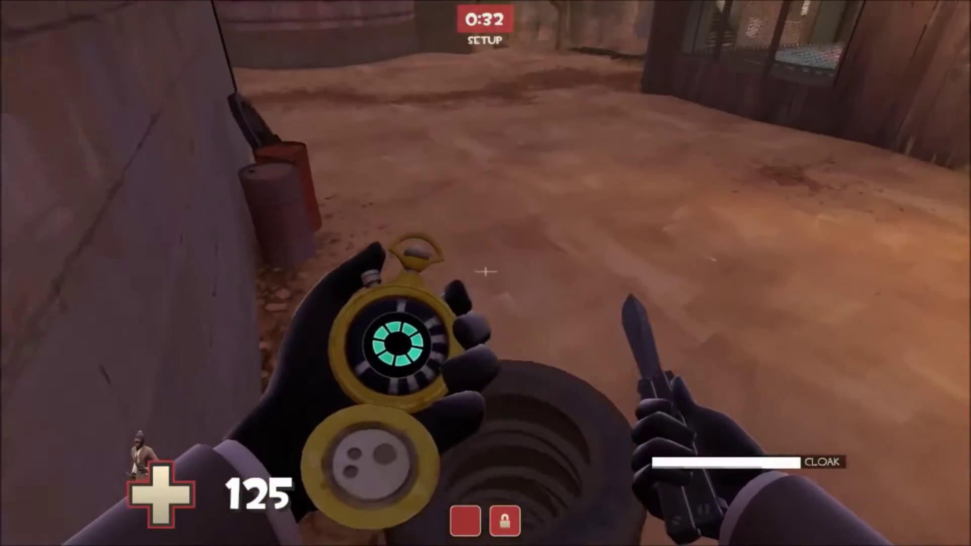
{"action": "key", "text": "w"}
{"action": "key", "text": "w"}
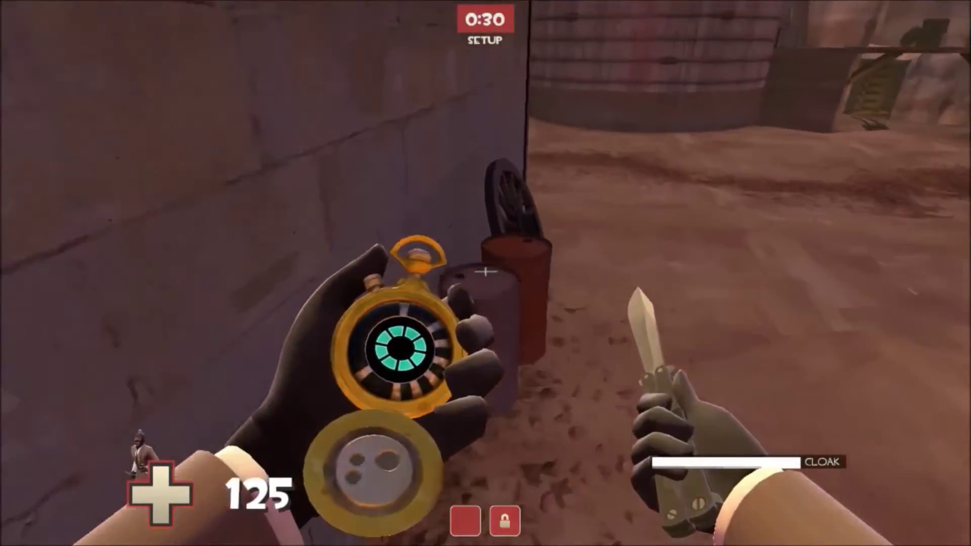
{"action": "key", "text": "w"}
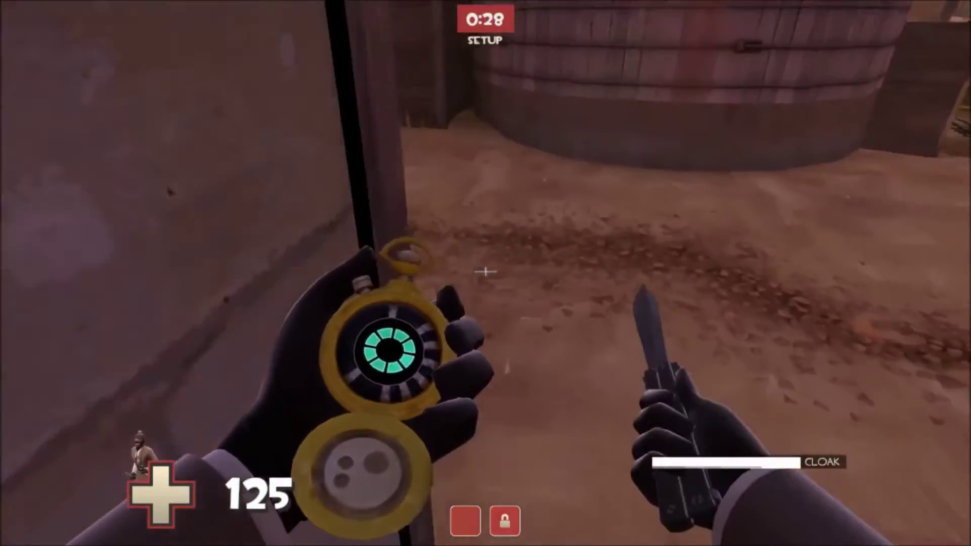
{"action": "key", "text": "w"}
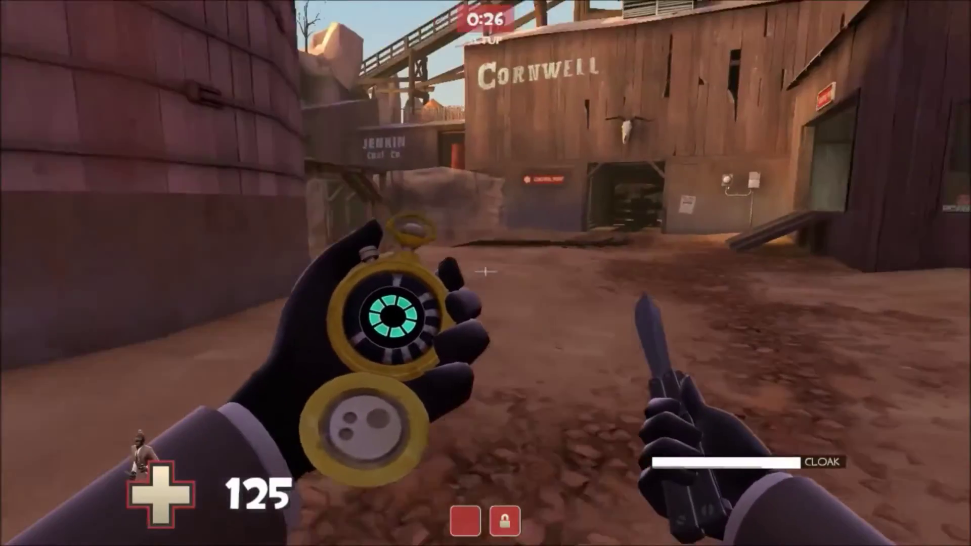
{"action": "key", "text": "w"}
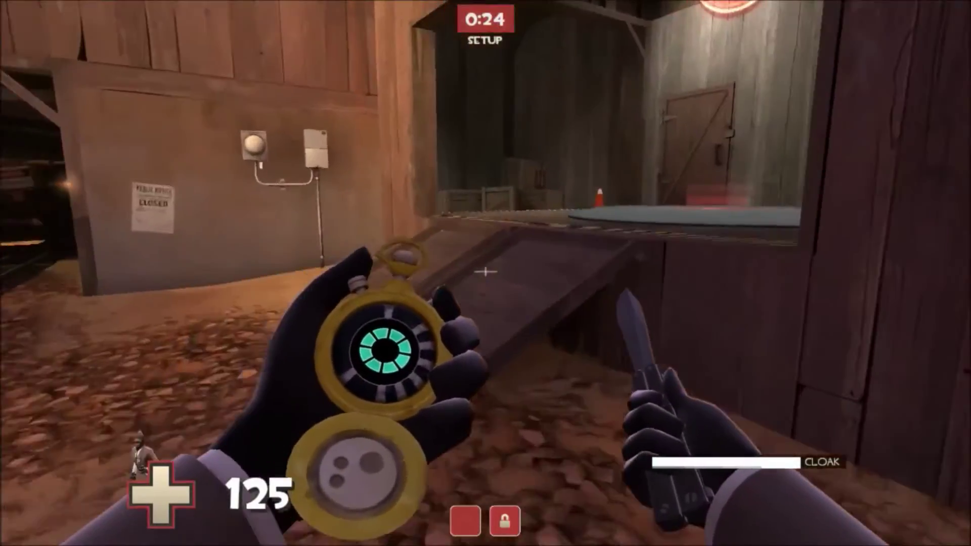
Step: Cross the yard, jump onto the tire stack, and walk toward the tunnel and Resupply door
{"action": "key", "text": "w"}
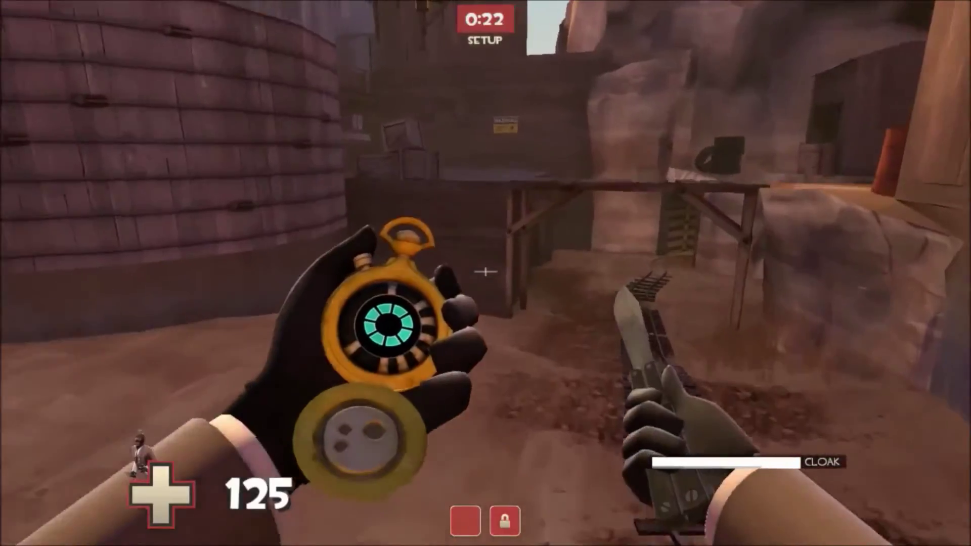
{"action": "key", "text": "w"}
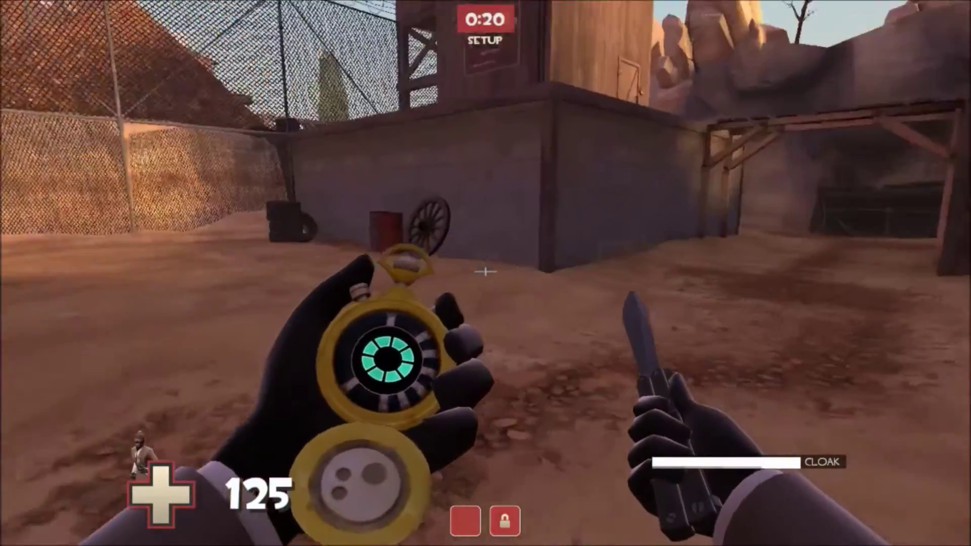
{"action": "key", "text": "w"}
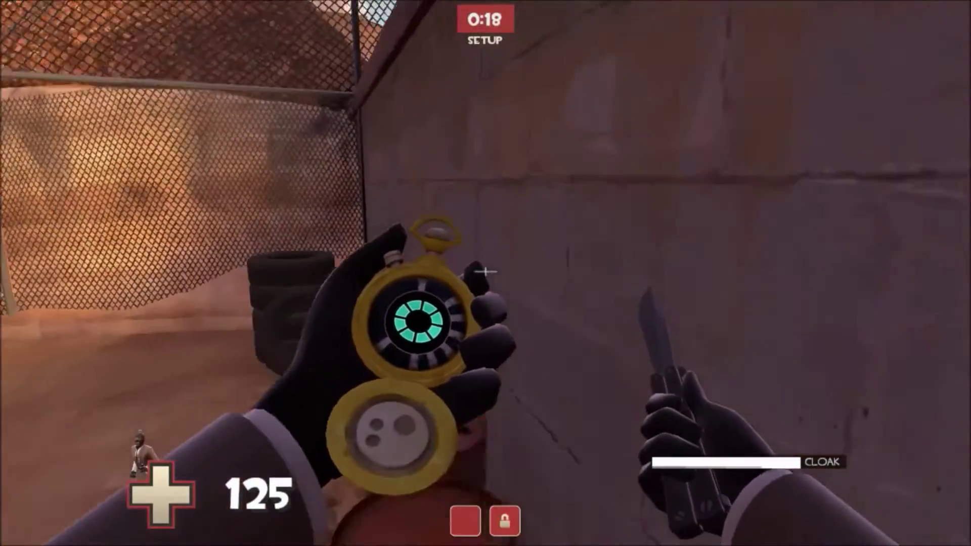
{"action": "key", "text": "w"}
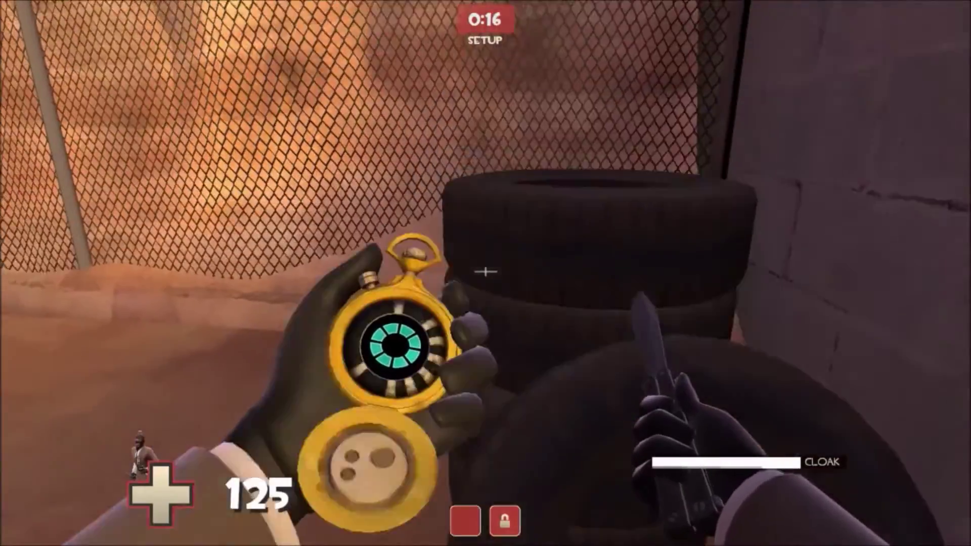
{"action": "key", "text": "space"}
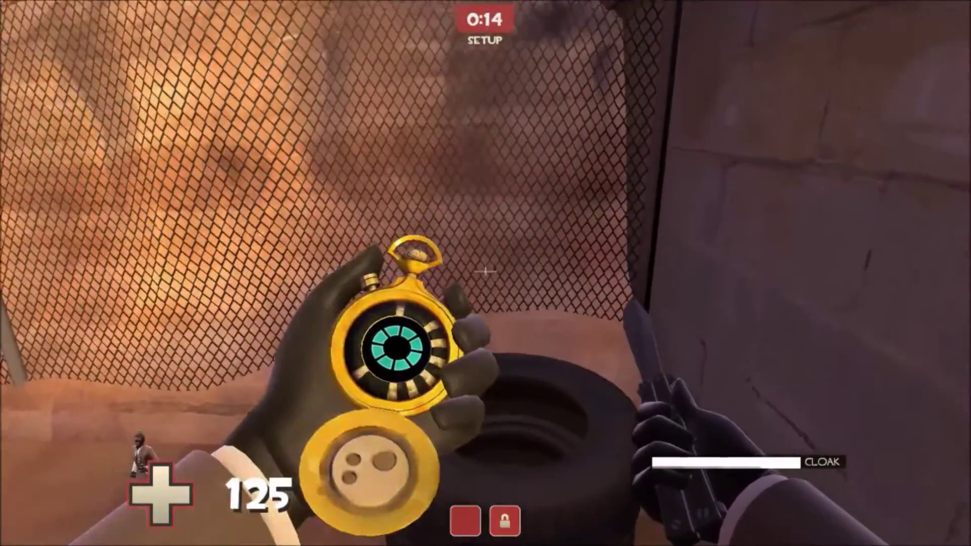
{"action": "key", "text": "a"}
{"action": "key", "text": "s"}
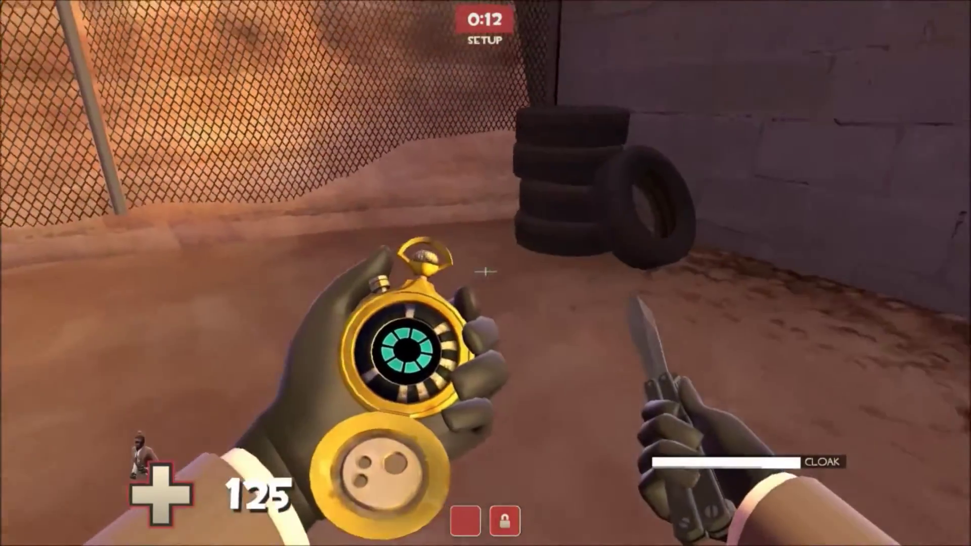
{"action": "key", "text": "w"}
{"action": "key", "text": "space"}
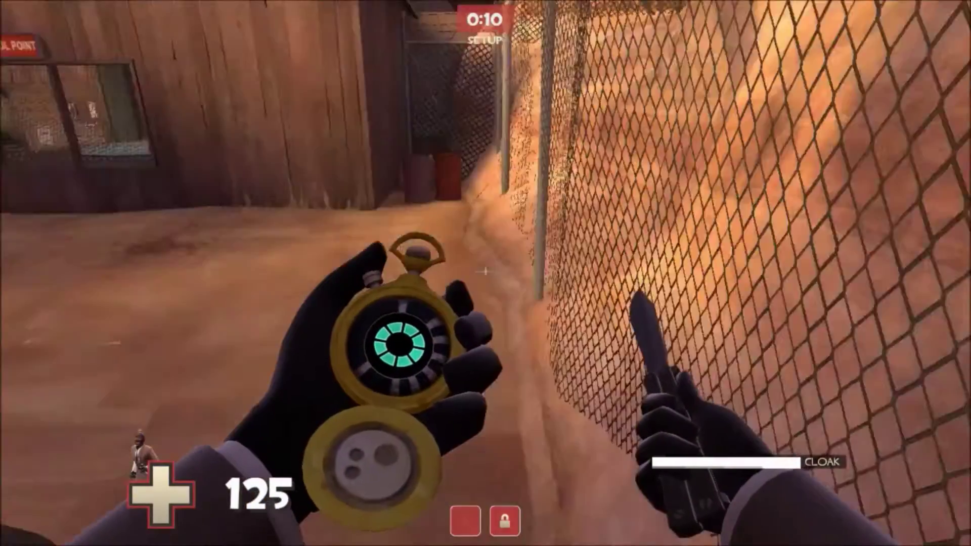
{"action": "key", "text": "w"}
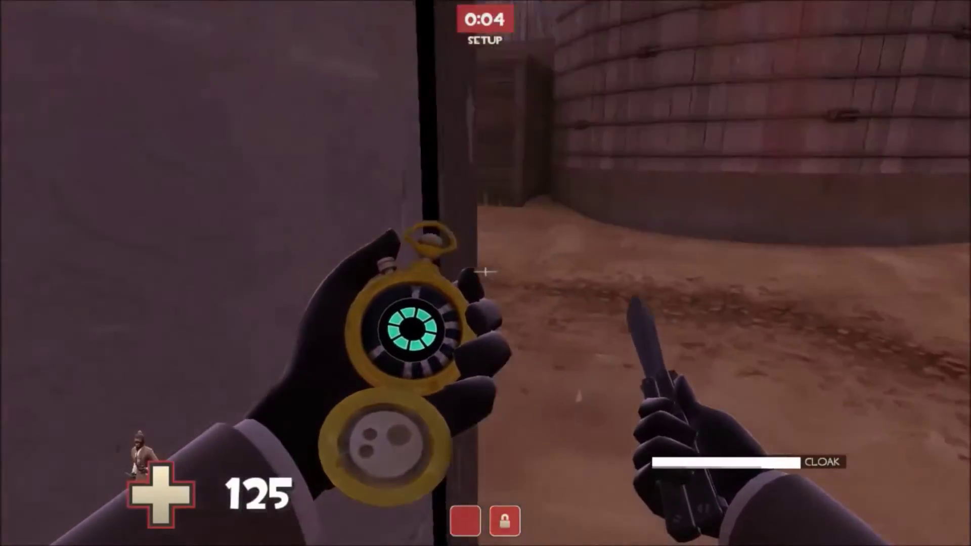
{"action": "key", "text": "w"}
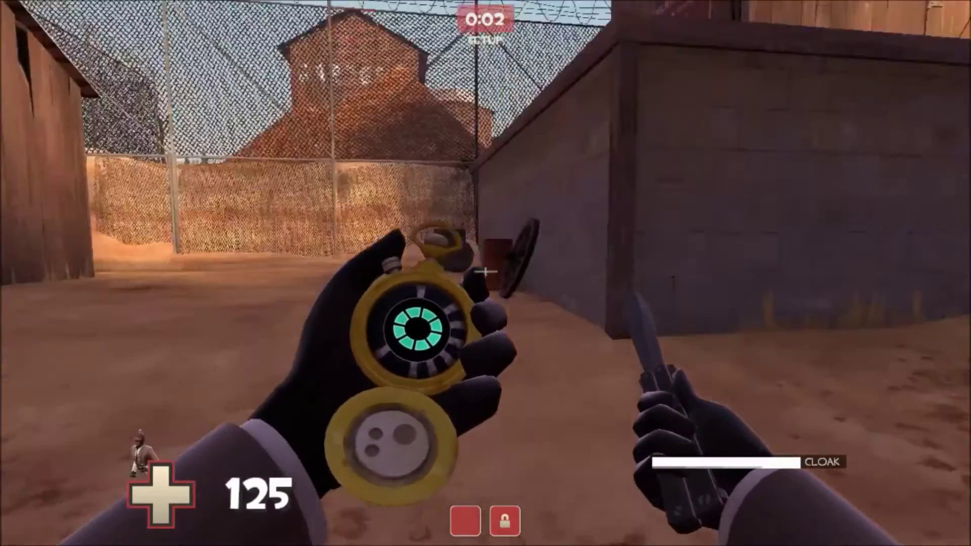
{"action": "key", "text": "w"}
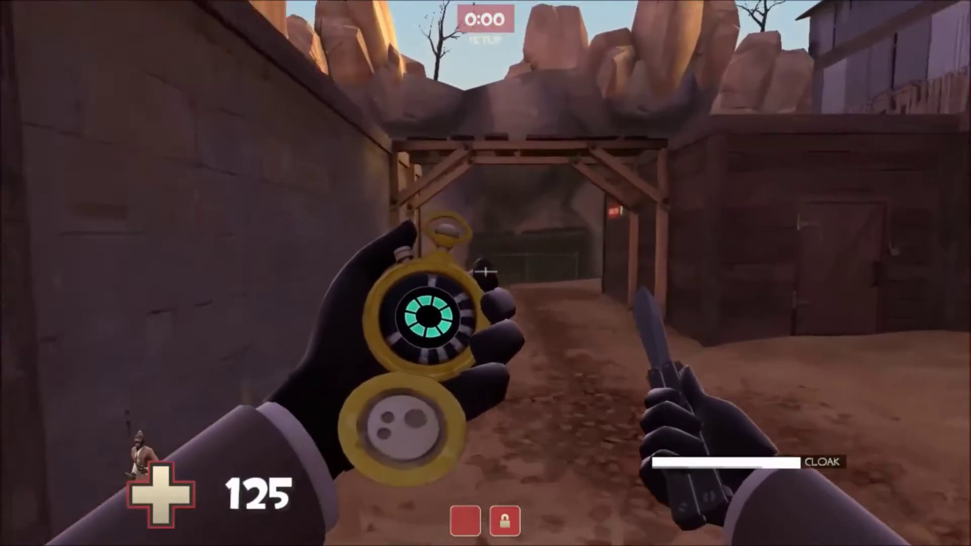
{"action": "key", "text": "w"}
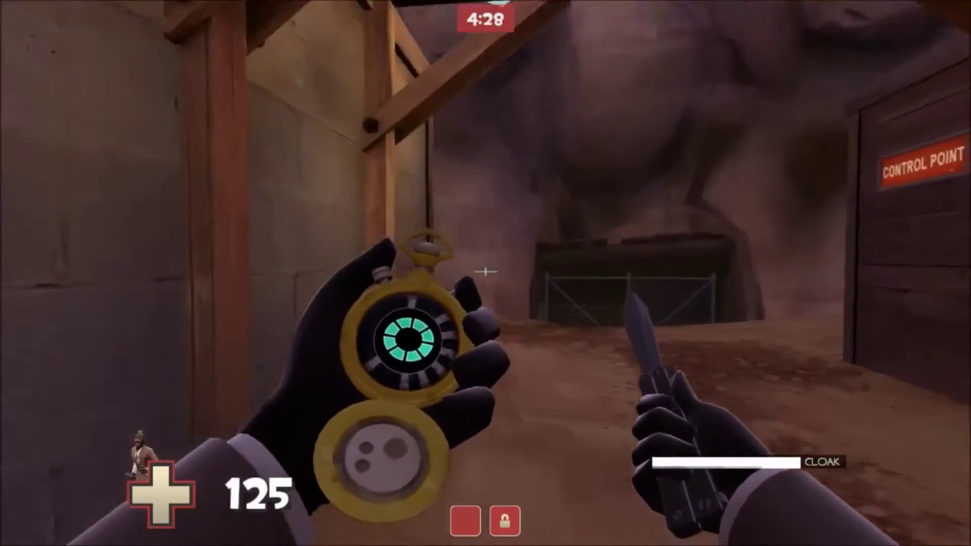
{"action": "key", "text": "w"}
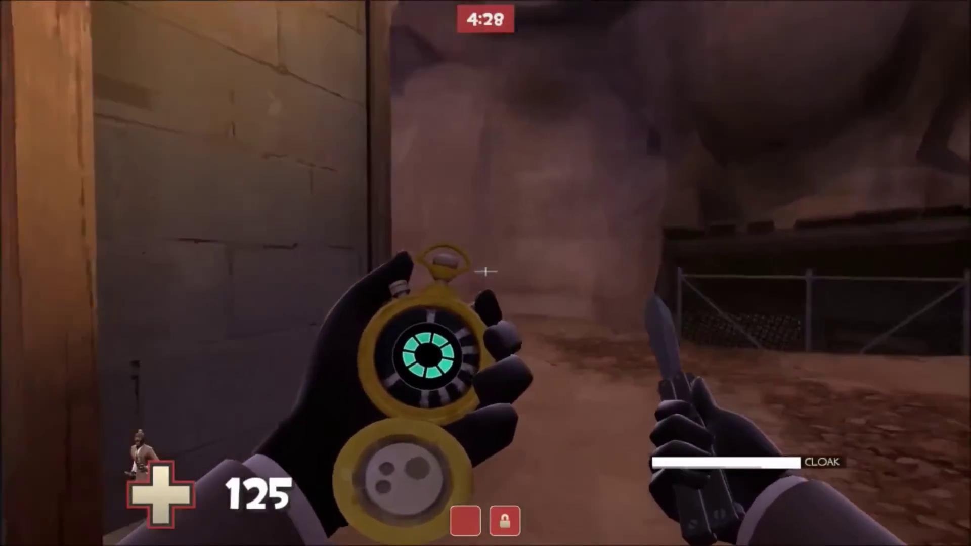
{"action": "key", "text": "w"}
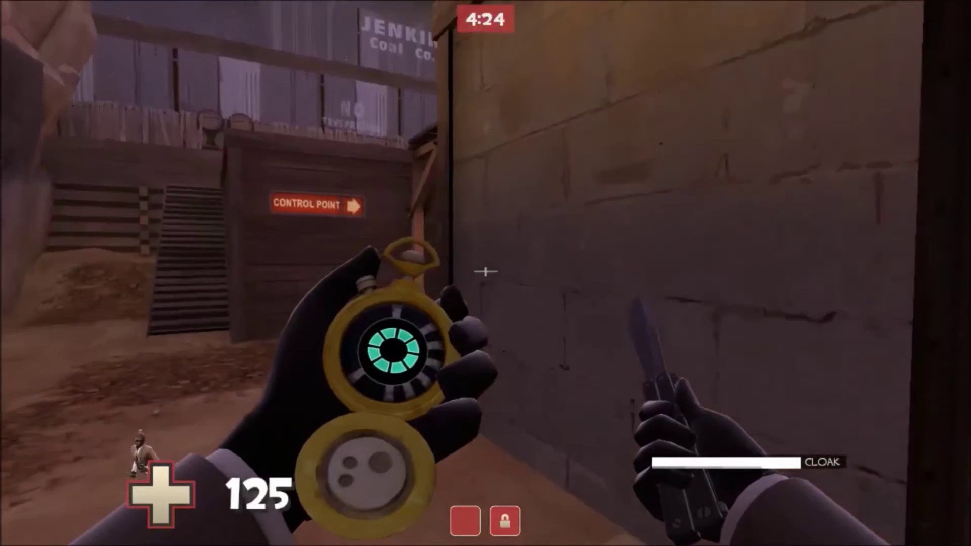
{"action": "key", "text": "s"}
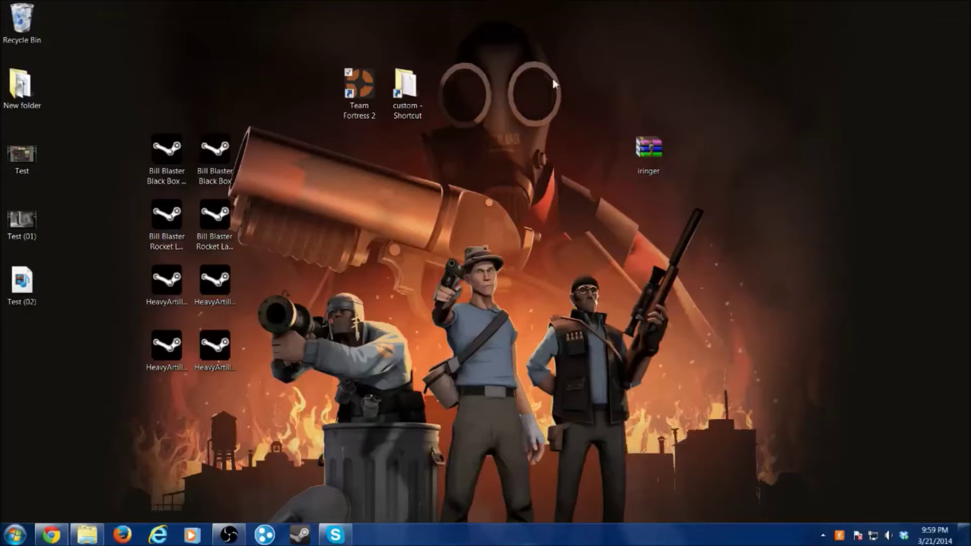
Step: Move the iringer folder from tf\custom back onto the desktop and open it
{"action": "double_click", "coordinate": [417, 106]}
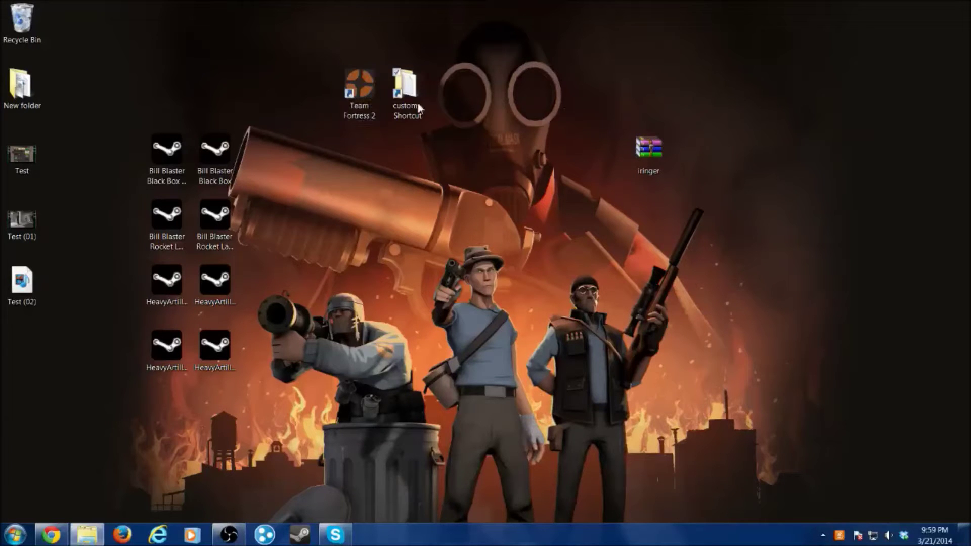
{"action": "left_click_drag", "start_coordinate": [418, 83], "coordinate": [723, 22]}
{"action": "left_click_drag", "start_coordinate": [729, 189], "coordinate": [455, 157]}
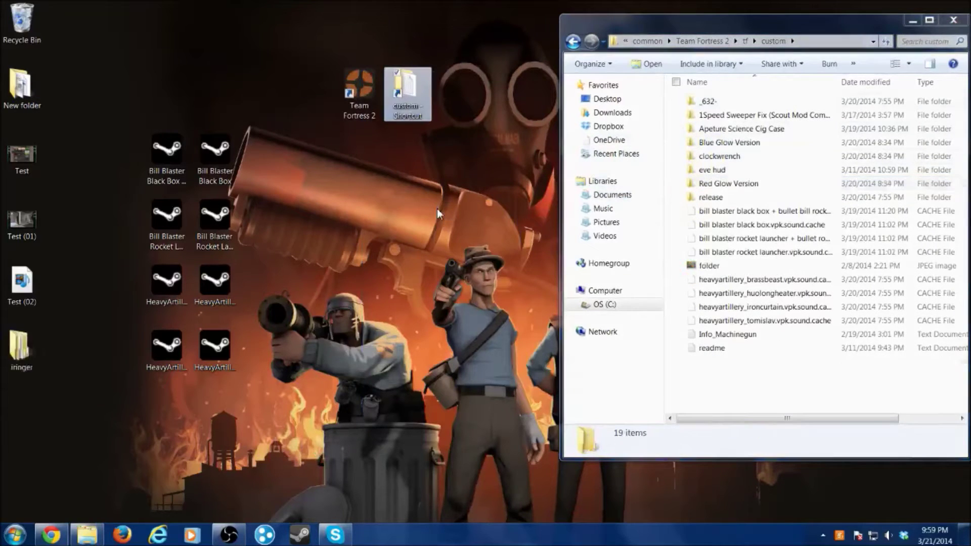
{"action": "left_click", "coordinate": [913, 22]}
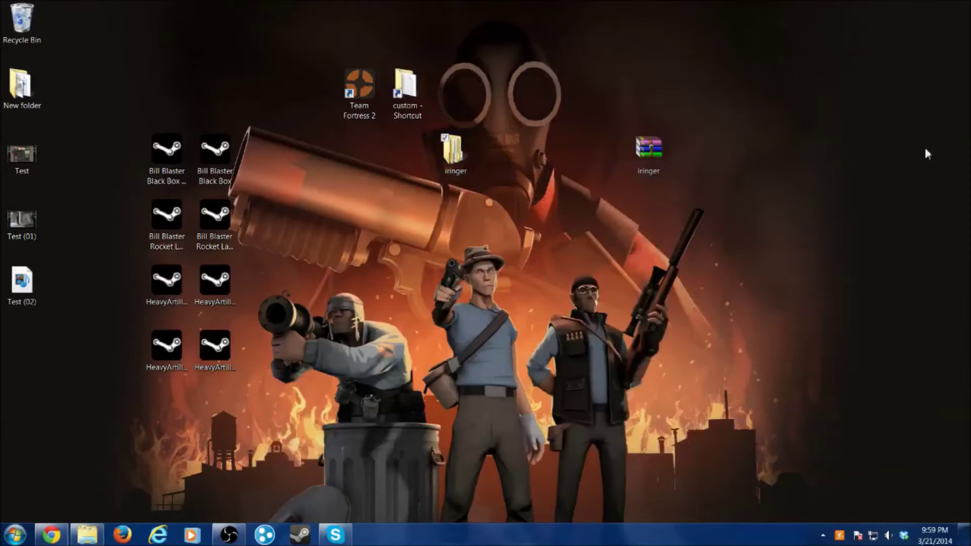
{"action": "double_click", "coordinate": [455, 149]}
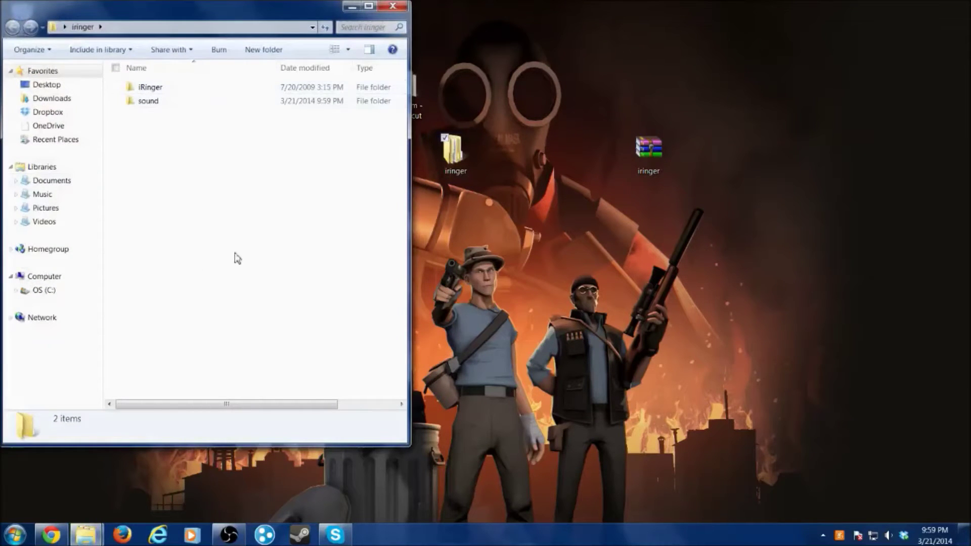
Step: Inspect the iringer folder's sound and iRinger subfolders, opening iRinger and going back twice
{"action": "left_click", "coordinate": [169, 108]}
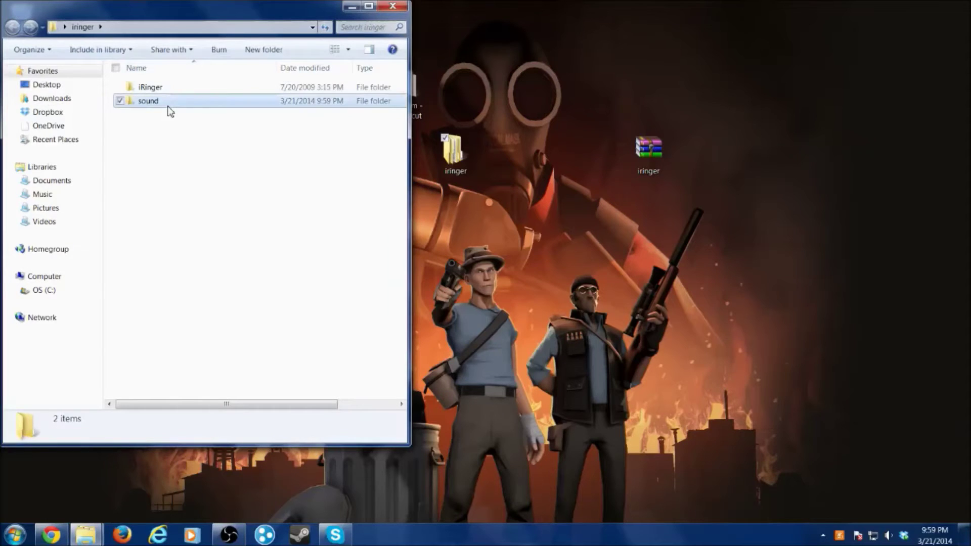
{"action": "left_click", "coordinate": [156, 88]}
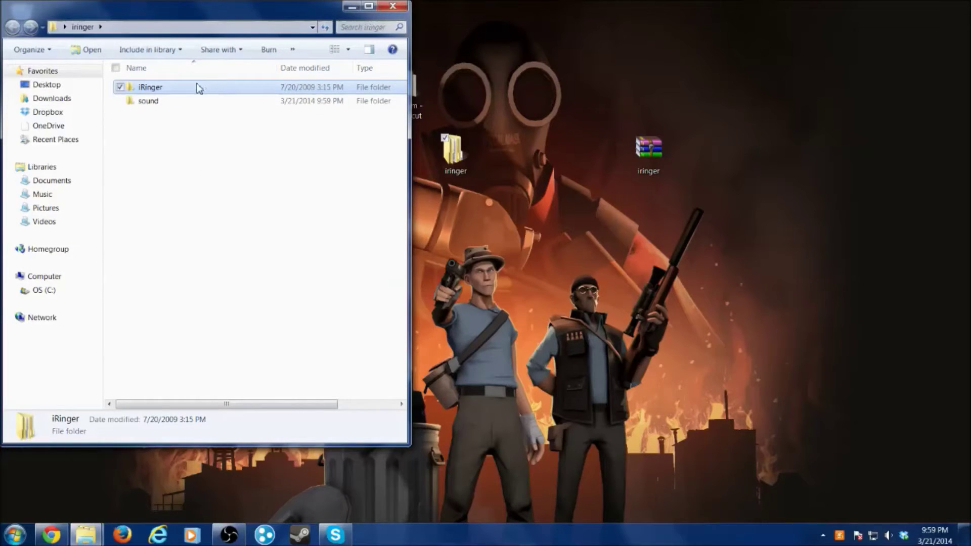
{"action": "left_click", "coordinate": [194, 101]}
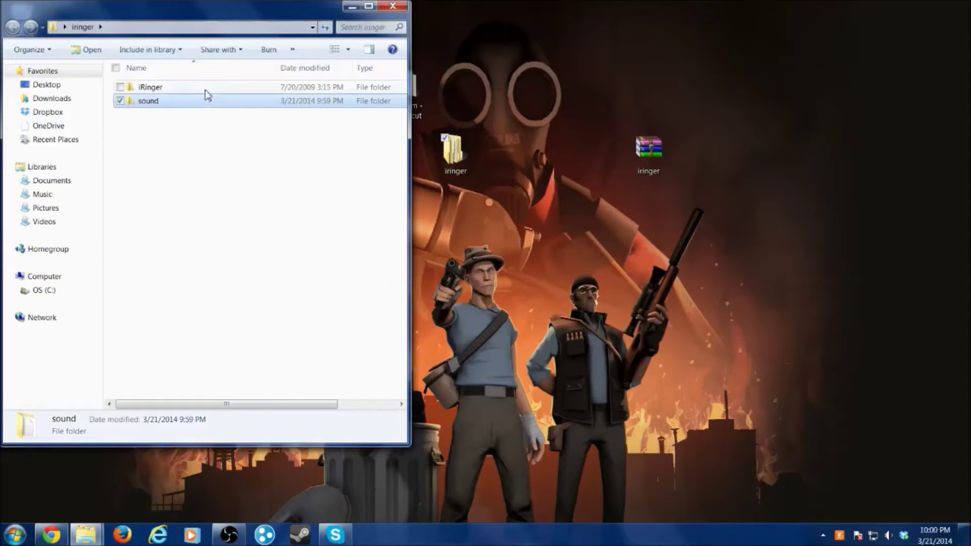
{"action": "double_click", "coordinate": [205, 90]}
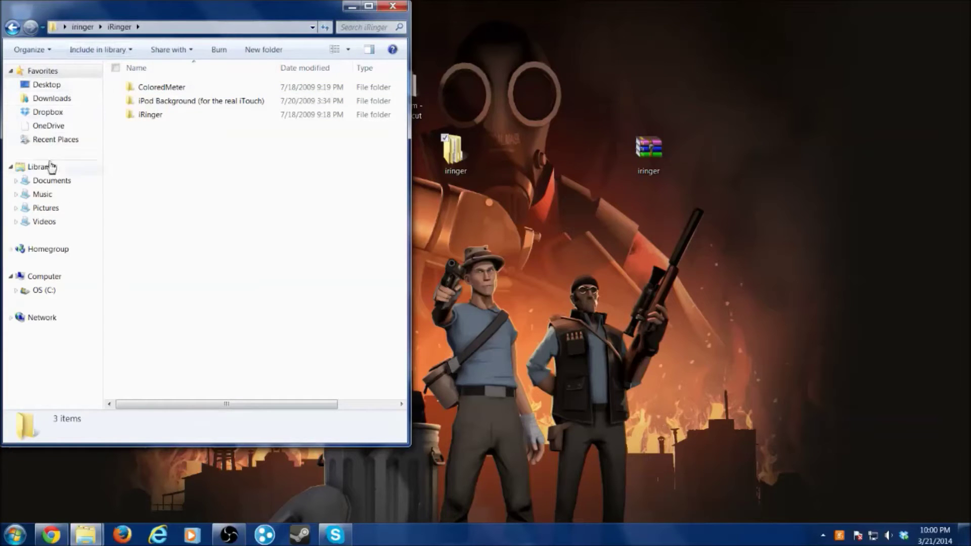
{"action": "left_click", "coordinate": [10, 29]}
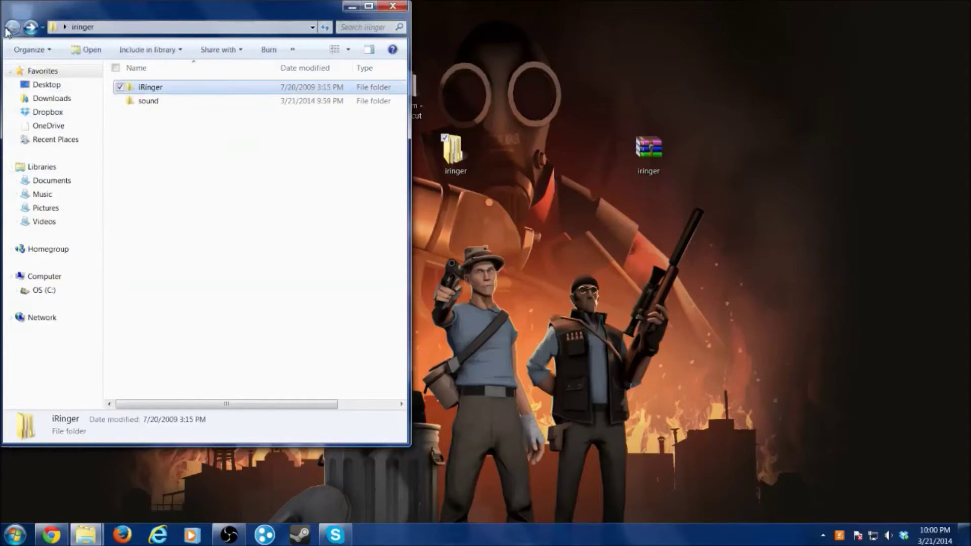
{"action": "double_click", "coordinate": [193, 95]}
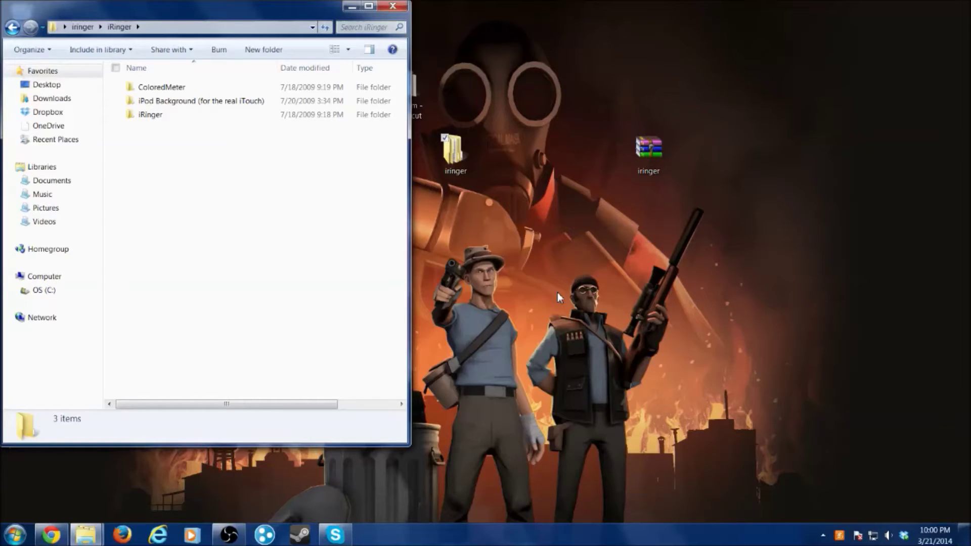
{"action": "left_click", "coordinate": [13, 27]}
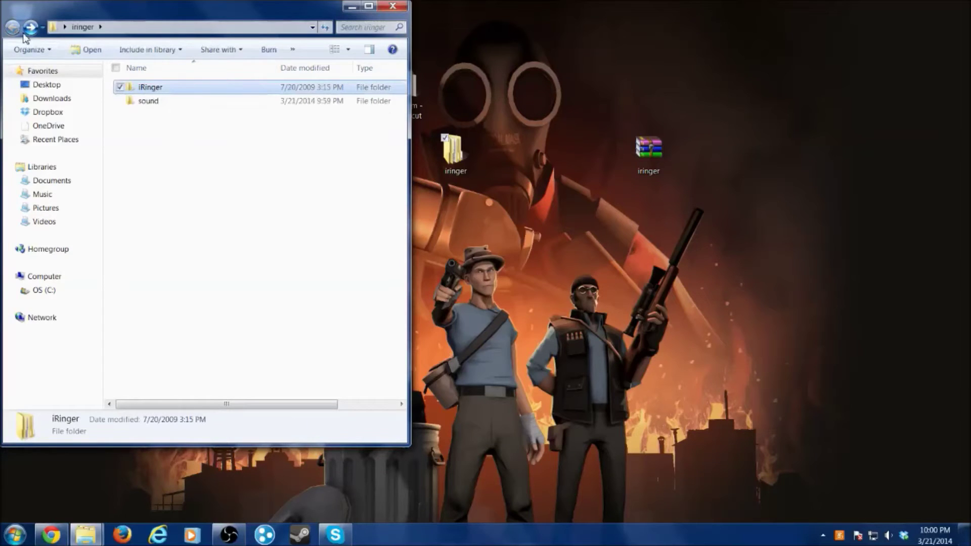
Step: Check the sound subfolder, then open the nested iRinger\iRinger folder holding materials and models
{"action": "double_click", "coordinate": [144, 102]}
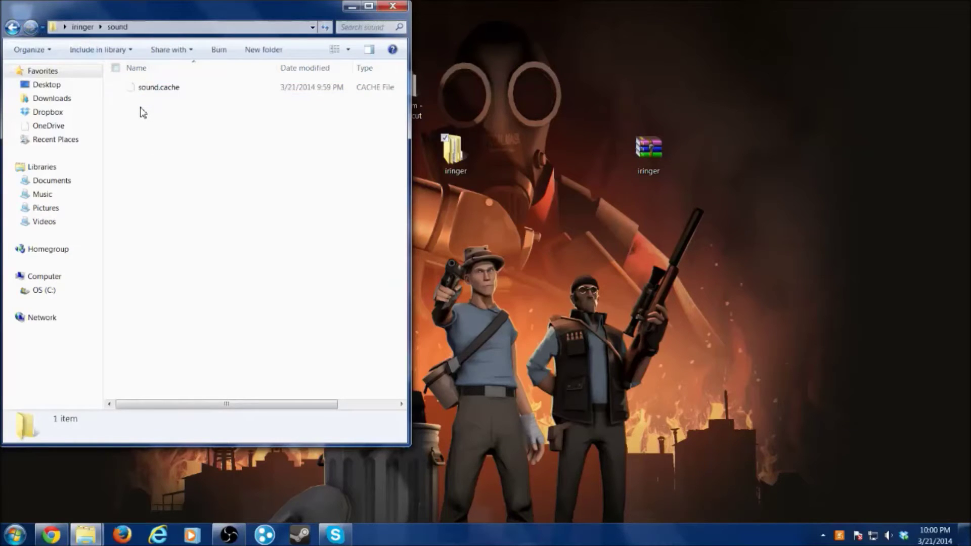
{"action": "left_click", "coordinate": [13, 27]}
{"action": "double_click", "coordinate": [161, 89]}
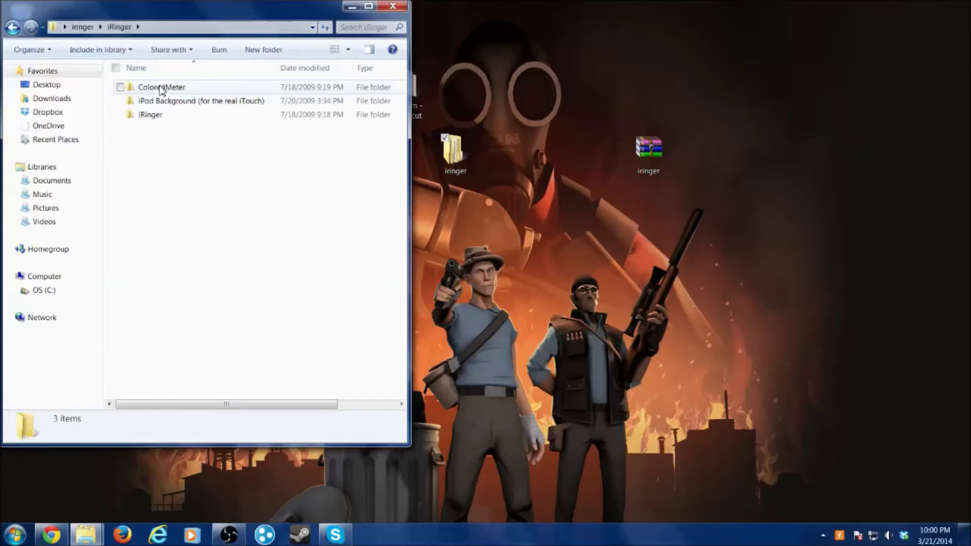
{"action": "double_click", "coordinate": [187, 116]}
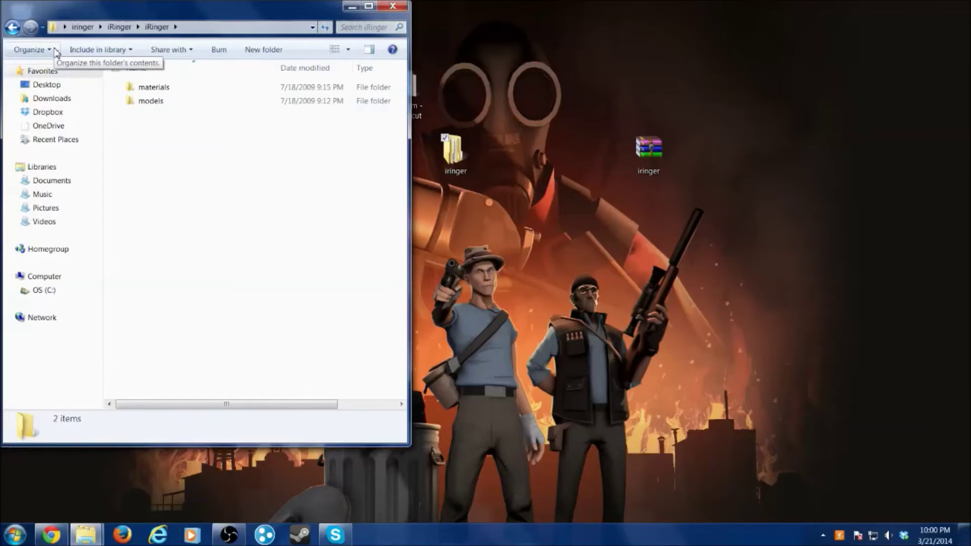
{"action": "left_click", "coordinate": [13, 27]}
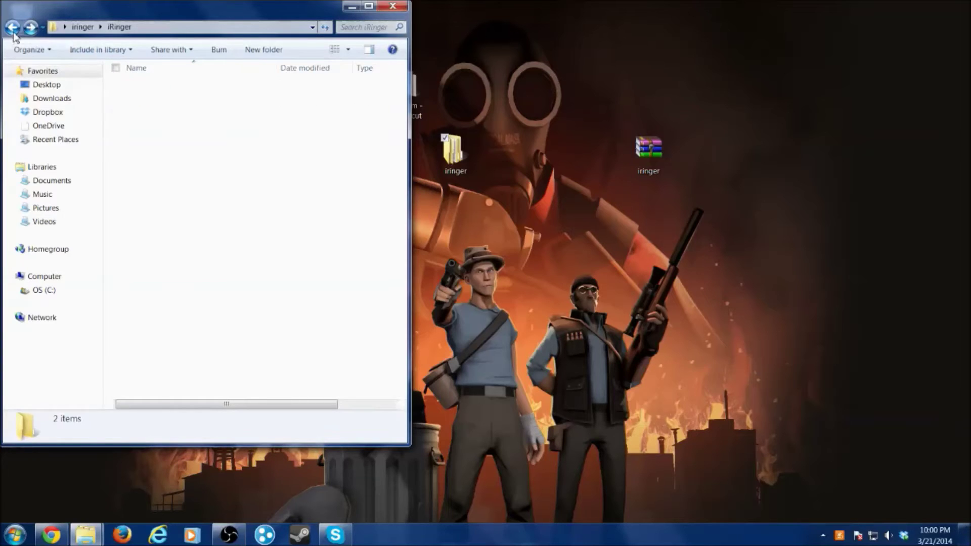
{"action": "left_click", "coordinate": [31, 28]}
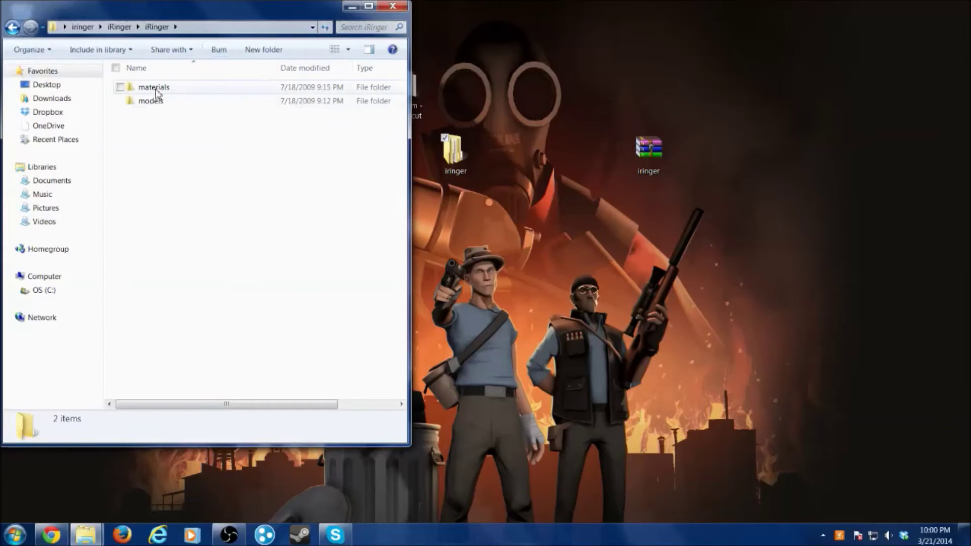
Step: Merge the iRinger folder into the desktop iringer folder and rename it iRinger1
{"action": "key", "text": "BackSpace"}
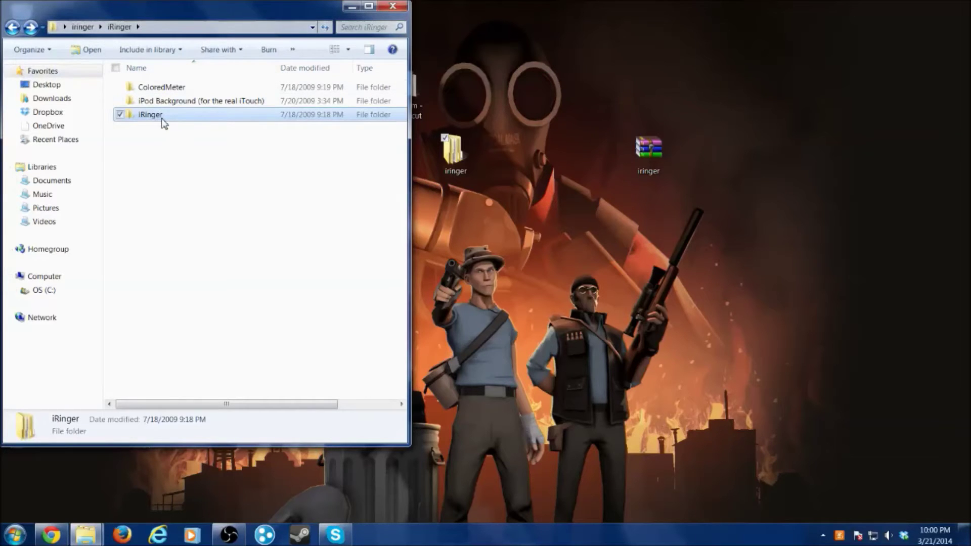
{"action": "left_click_drag", "start_coordinate": [163, 121], "coordinate": [453, 151]}
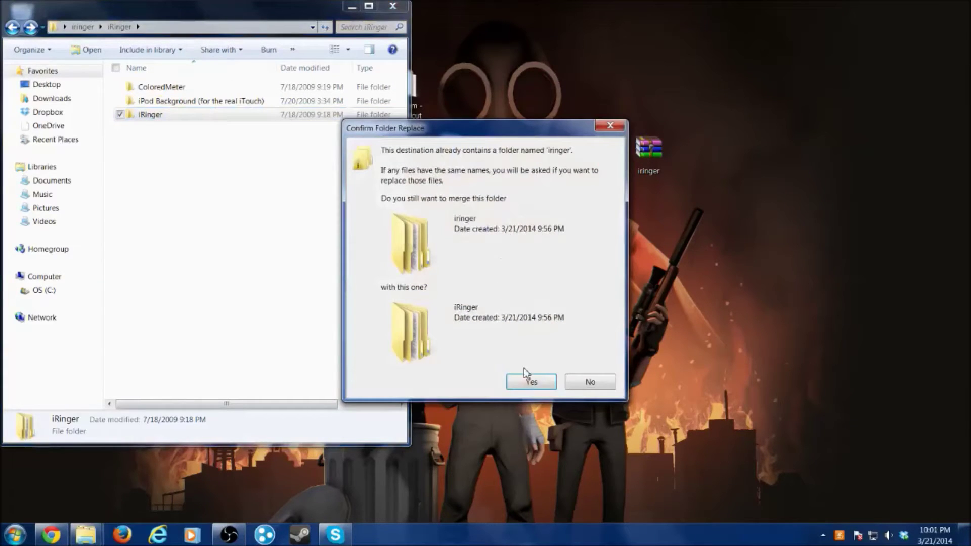
{"action": "left_click", "coordinate": [528, 380]}
{"action": "right_click", "coordinate": [245, 115]}
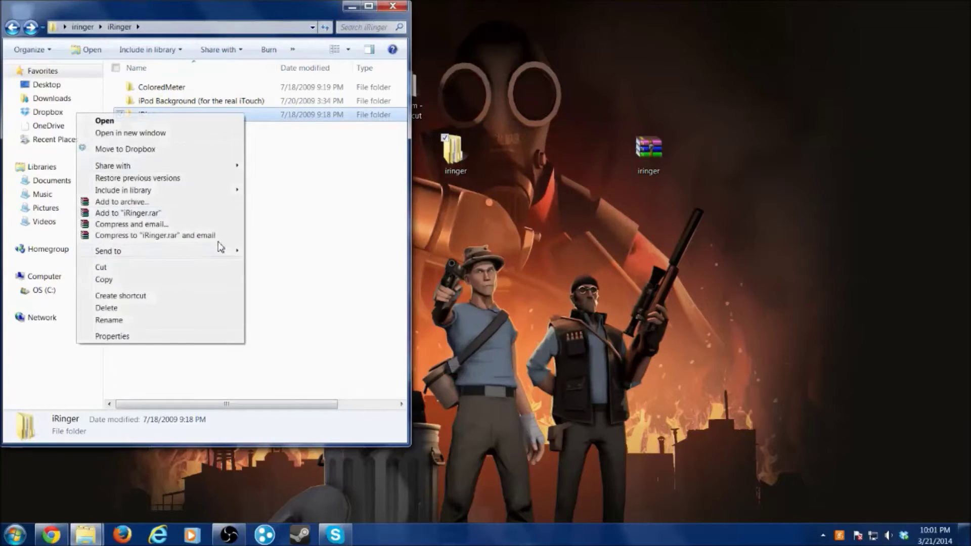
{"action": "left_click", "coordinate": [195, 319]}
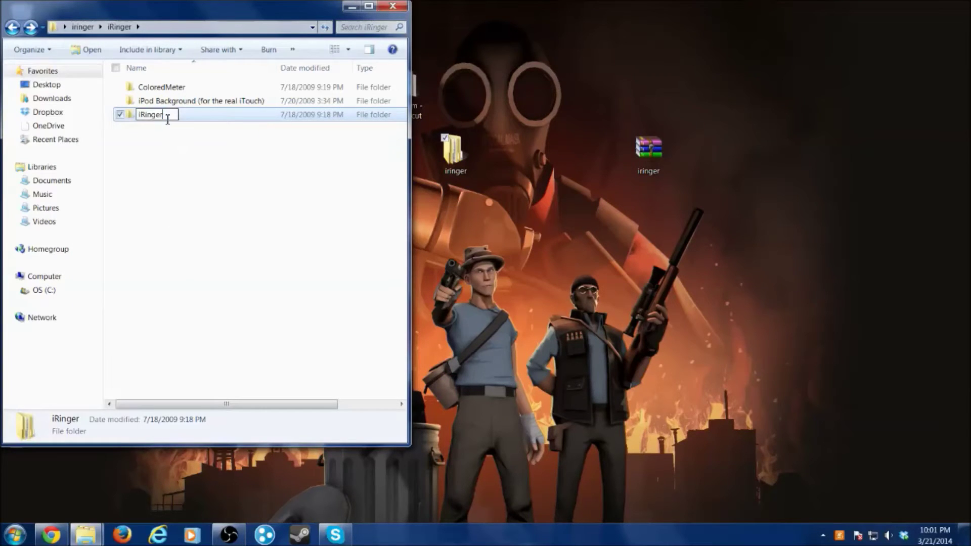
{"action": "left_click", "coordinate": [213, 152]}
Step: Move iRinger1 via the desktop into tf\custom, then get TF2 past the Dustbowl briefing
{"action": "left_click_drag", "start_coordinate": [172, 113], "coordinate": [231, 182]}
{"action": "left_click_drag", "start_coordinate": [183, 117], "coordinate": [550, 202]}
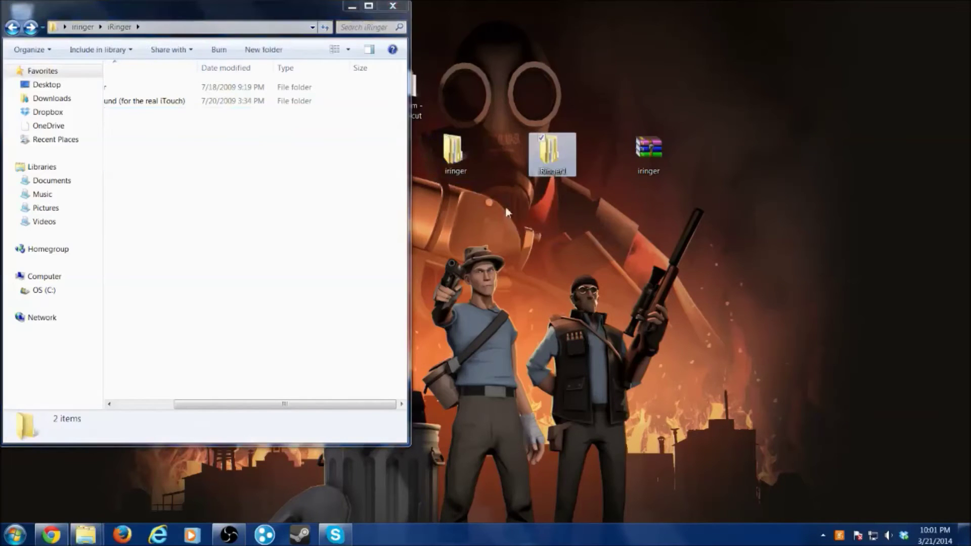
{"action": "left_click", "coordinate": [384, 7]}
{"action": "double_click", "coordinate": [406, 90]}
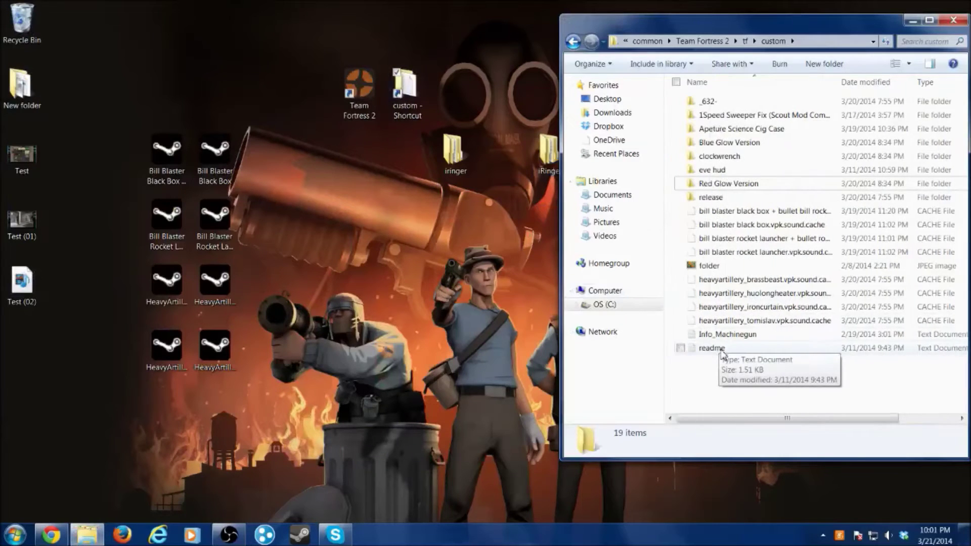
{"action": "left_click_drag", "start_coordinate": [547, 152], "coordinate": [736, 387]}
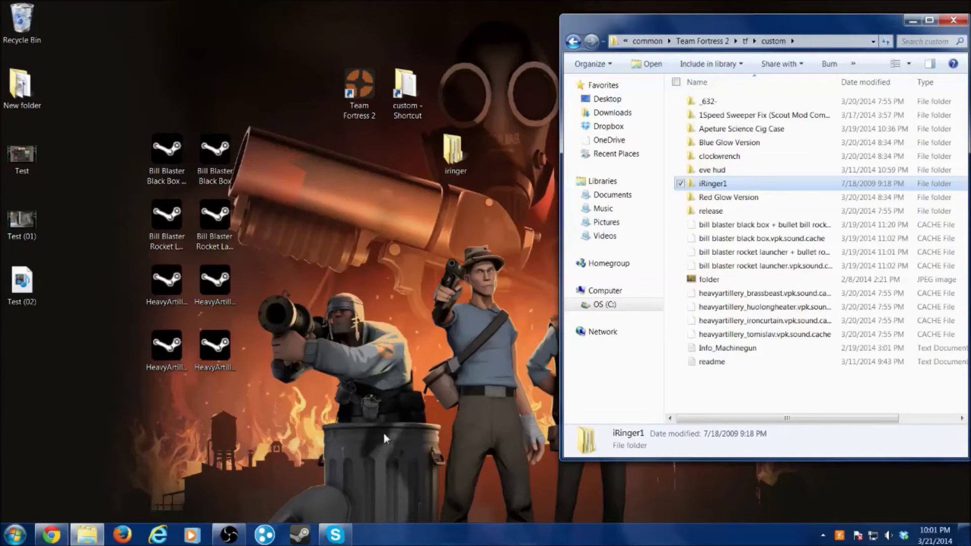
{"action": "left_click", "coordinate": [950, 21]}
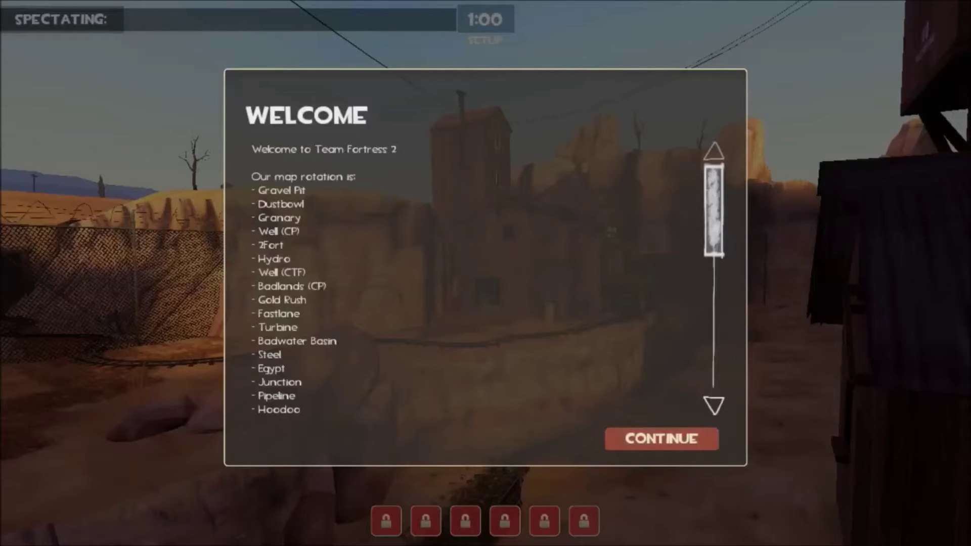
{"action": "left_click", "coordinate": [673, 445]}
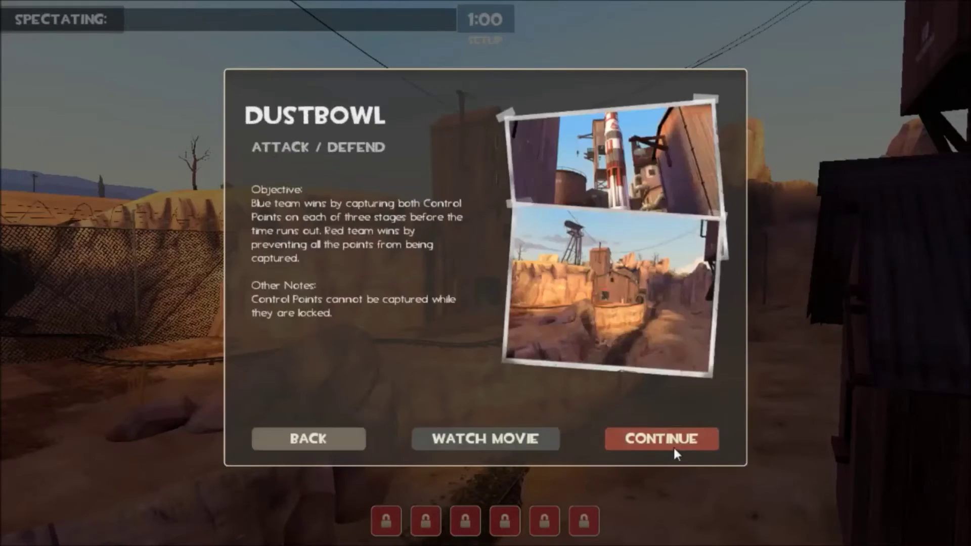
{"action": "left_click", "coordinate": [673, 445]}
Step: Join as the Spy, walk out toward Cornwell, and switch to the knife showing the iRinger phone
{"action": "left_click", "coordinate": [508, 298]}
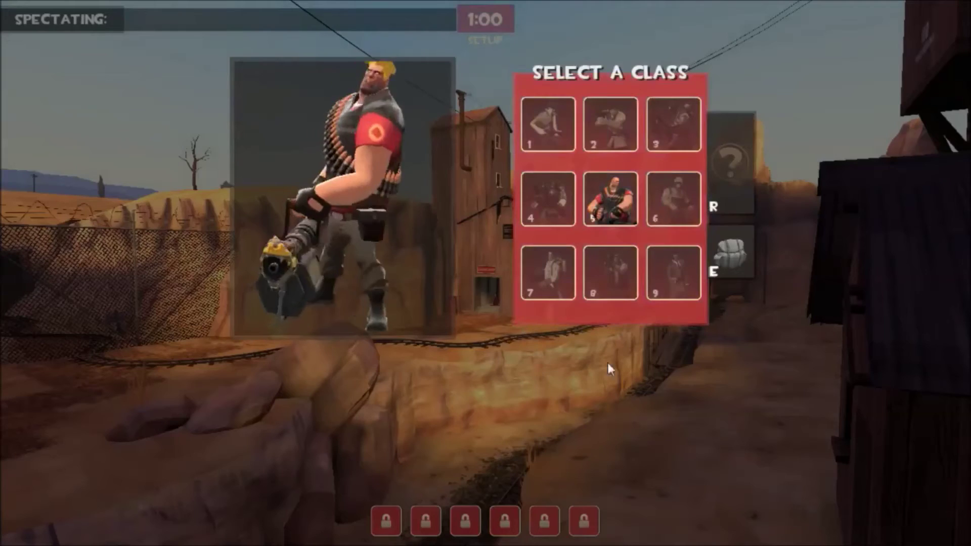
{"action": "left_click", "coordinate": [670, 275]}
{"action": "mouse_move", "coordinate": [486, 272]}
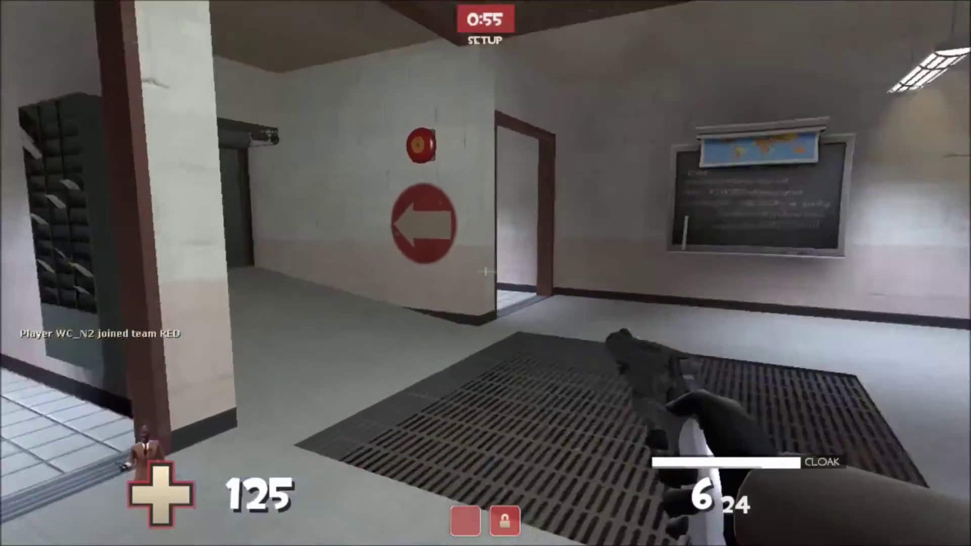
{"action": "key", "text": "w"}
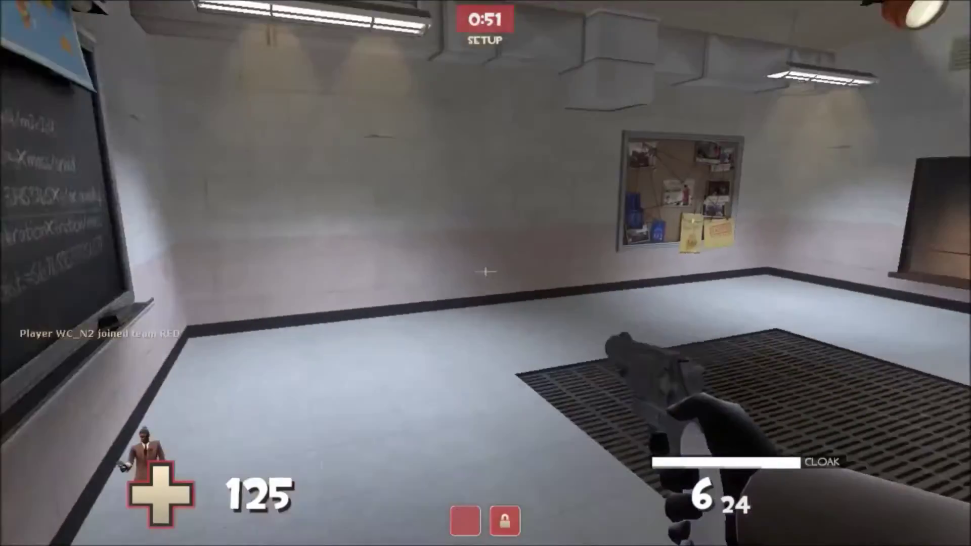
{"action": "key", "text": "w"}
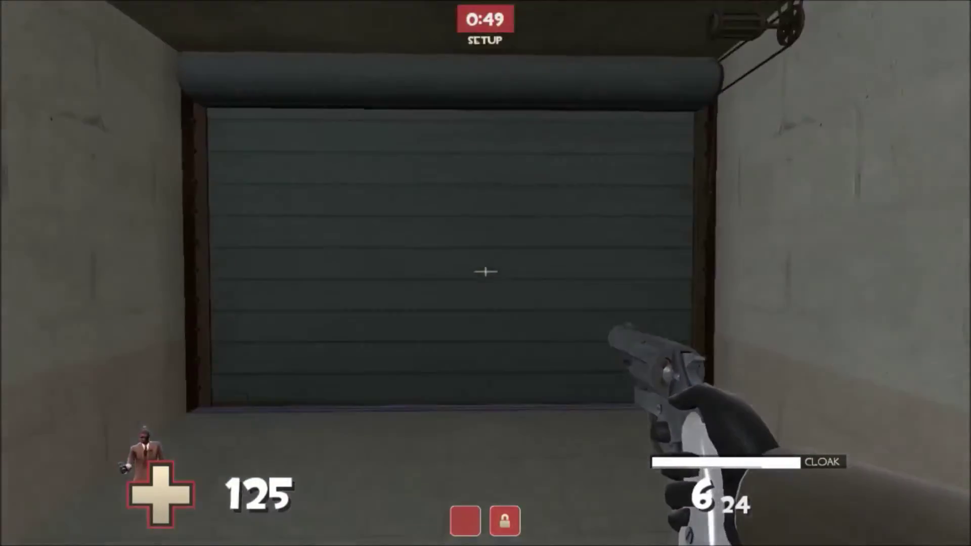
{"action": "key", "text": "w"}
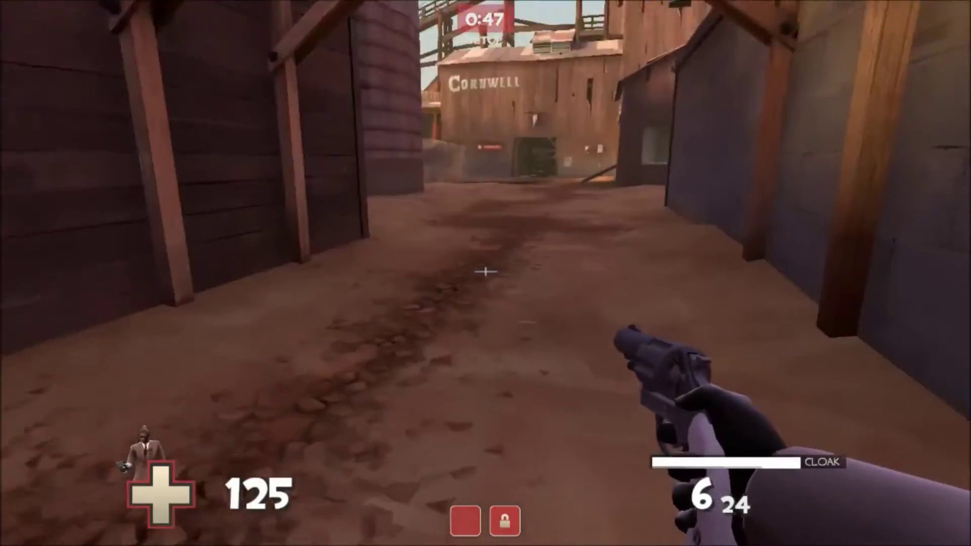
{"action": "key", "text": "w"}
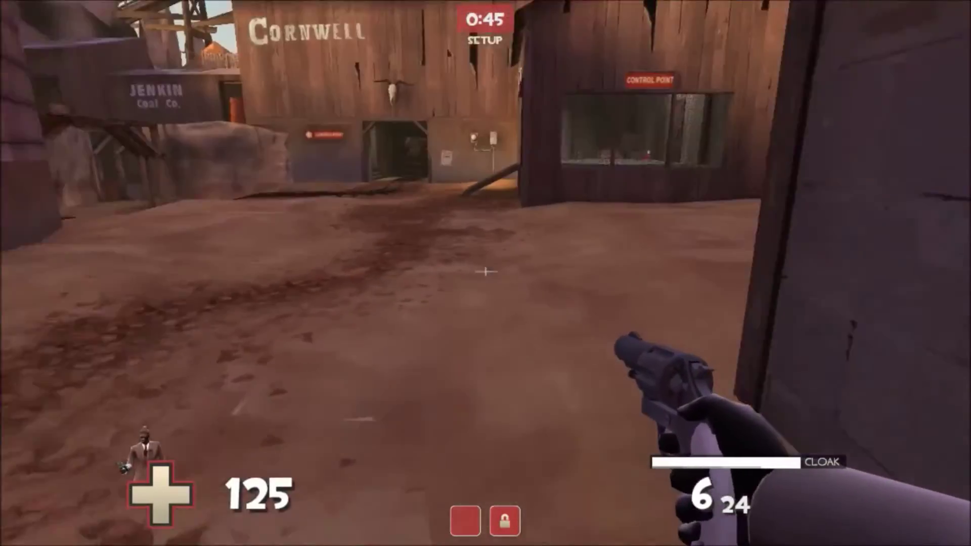
{"action": "key", "text": "w"}
{"action": "key", "text": "3"}
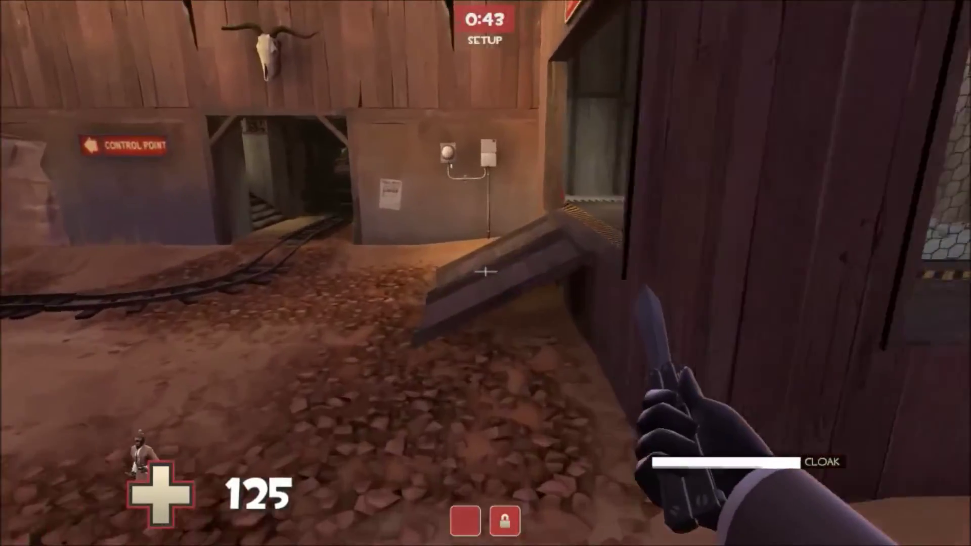
{"action": "key", "text": "w"}
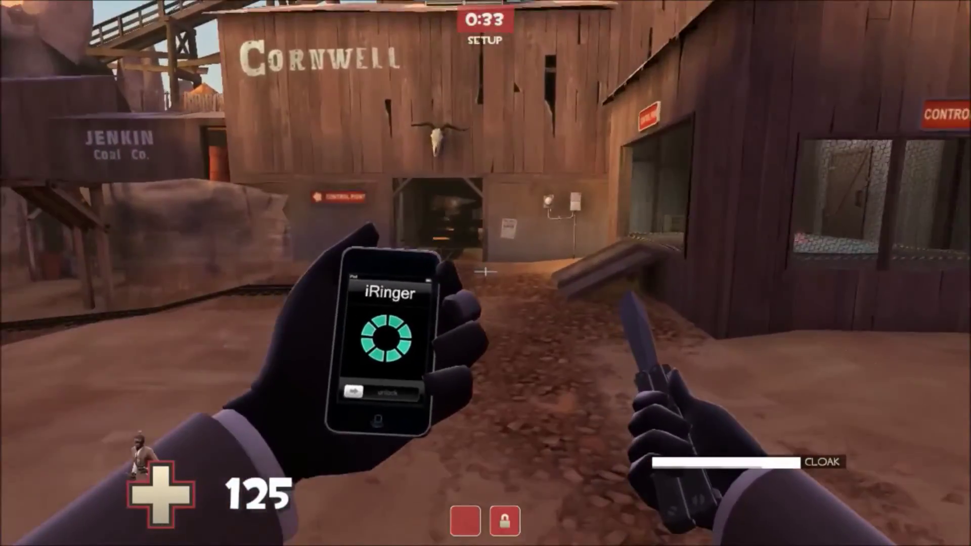
Step: Walk the Spy with the iRinger past the control point and through the mine entrance to Cornwell
{"action": "key", "text": "w"}
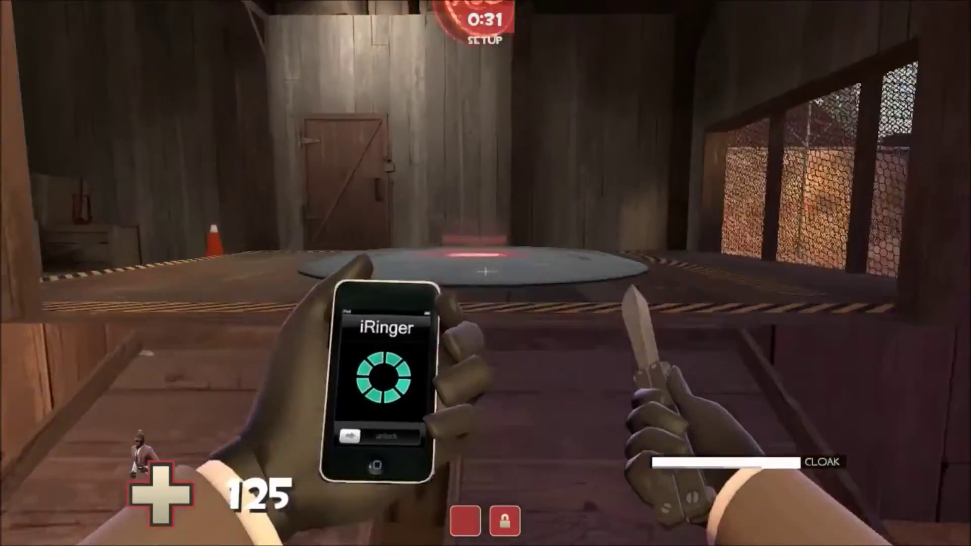
{"action": "key", "text": "w"}
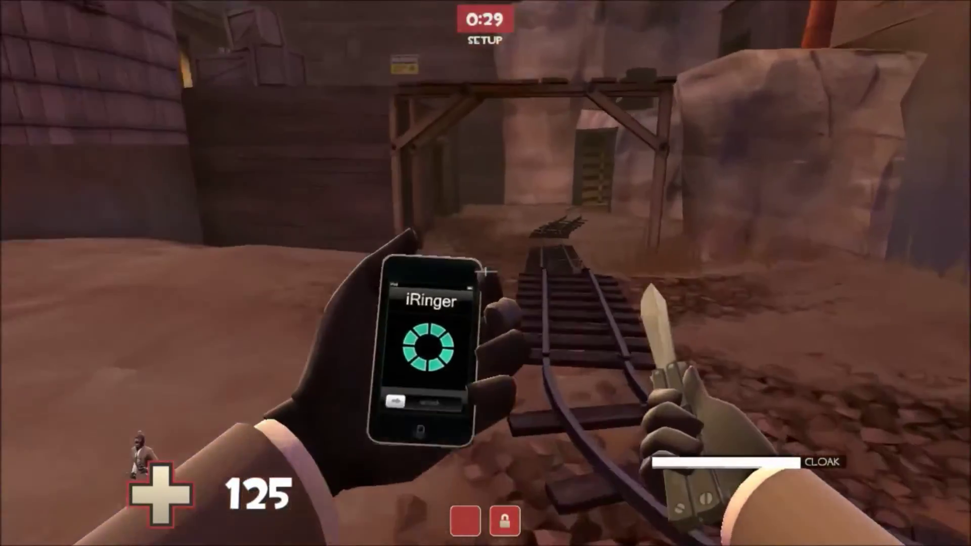
{"action": "key", "text": "w"}
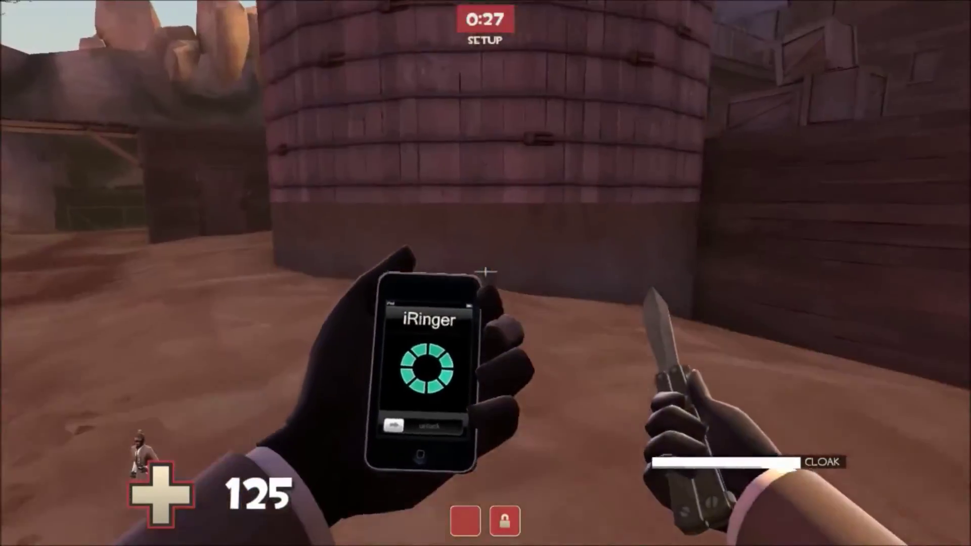
{"action": "key", "text": "w"}
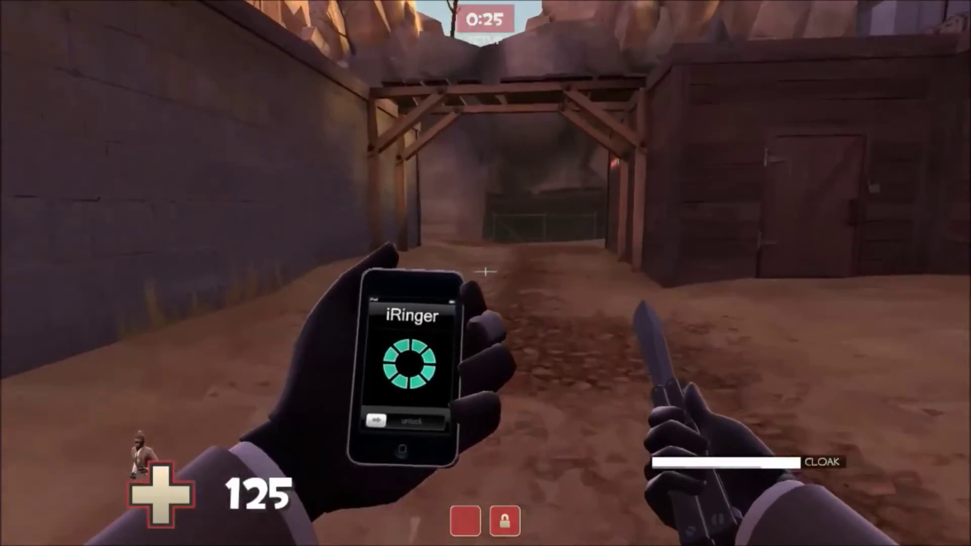
{"action": "key", "text": "w"}
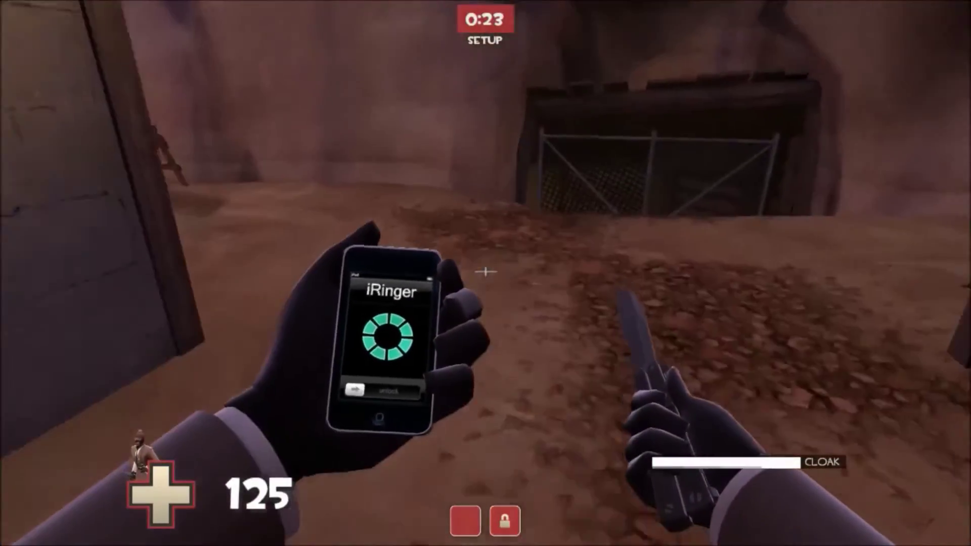
{"action": "key", "text": "w"}
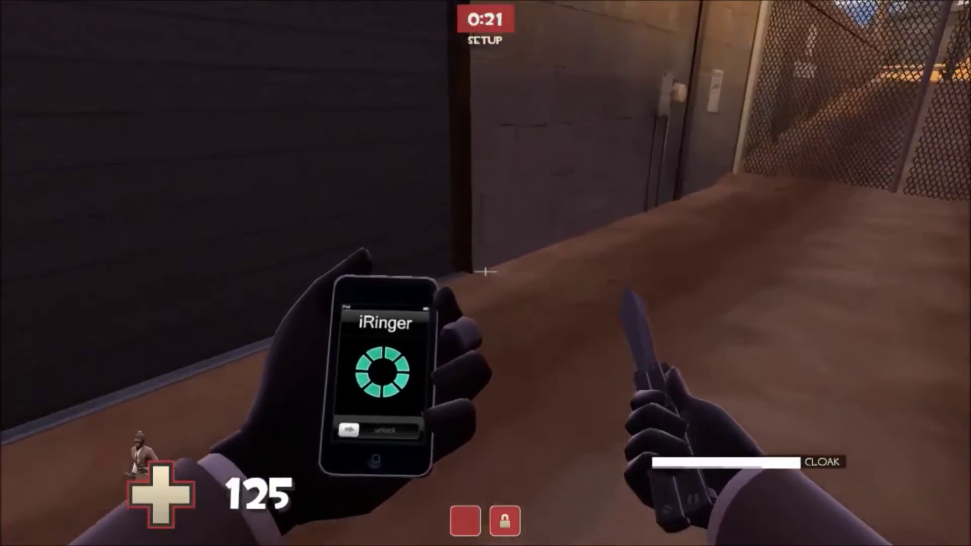
{"action": "key", "text": "w"}
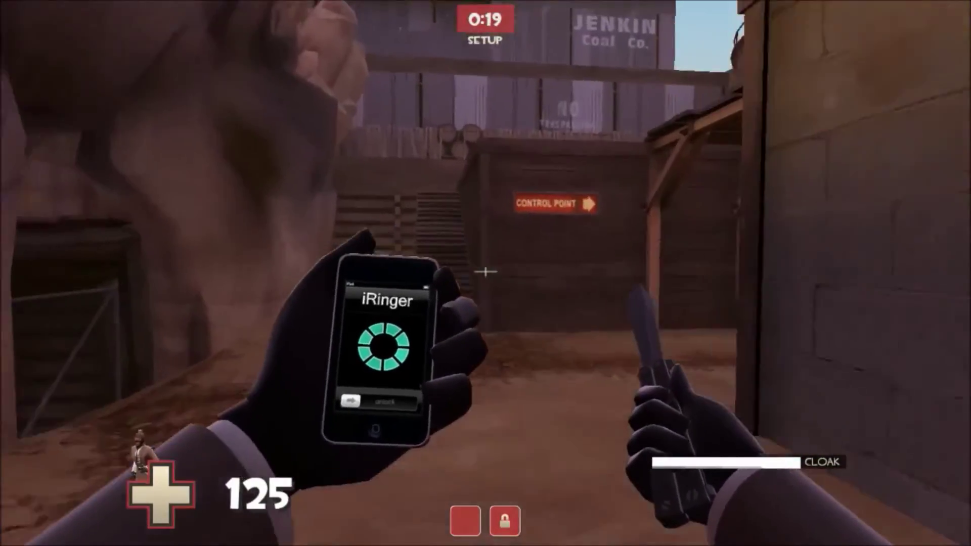
{"action": "key", "text": "w"}
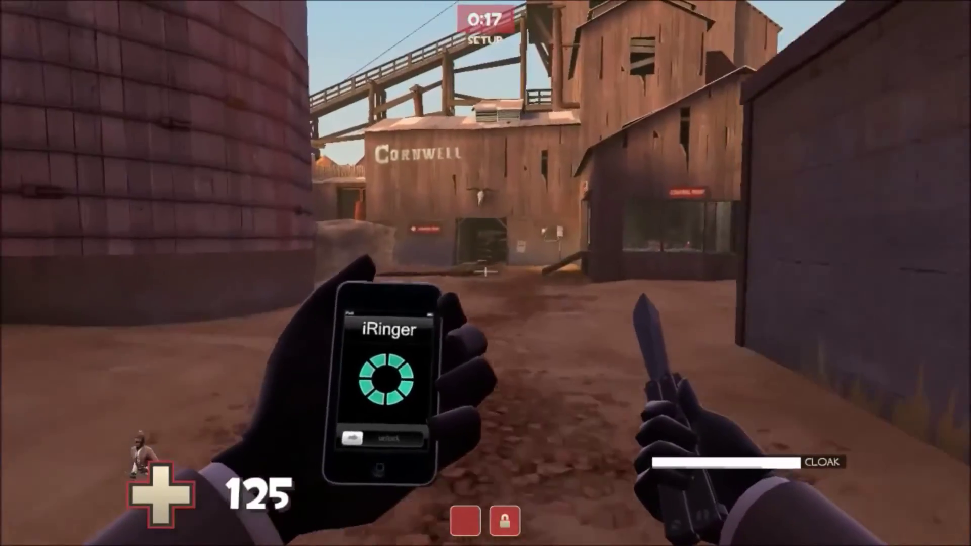
{"action": "key", "text": "w"}
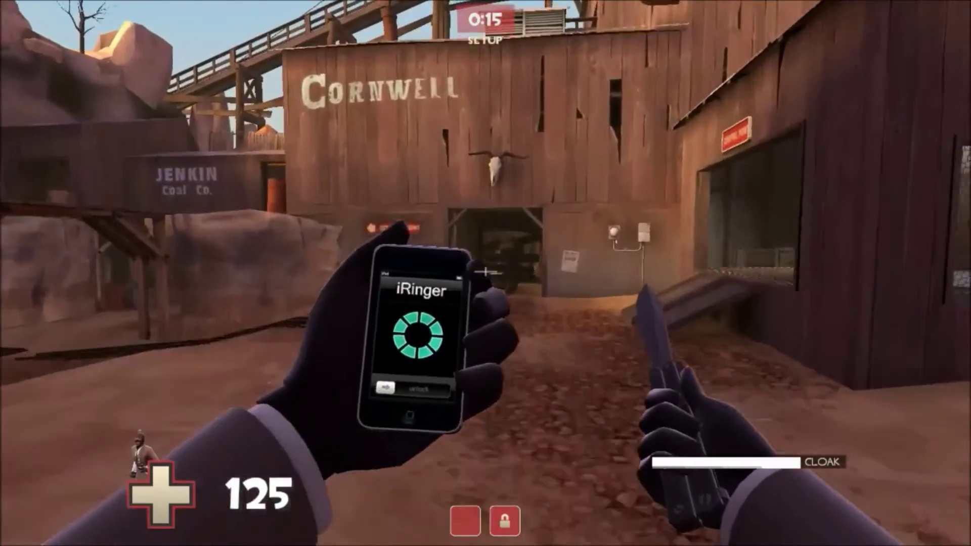
Step: Walk along the Jenkin Coal tracks, over the control point and back to Cornwell
{"action": "key", "text": "w"}
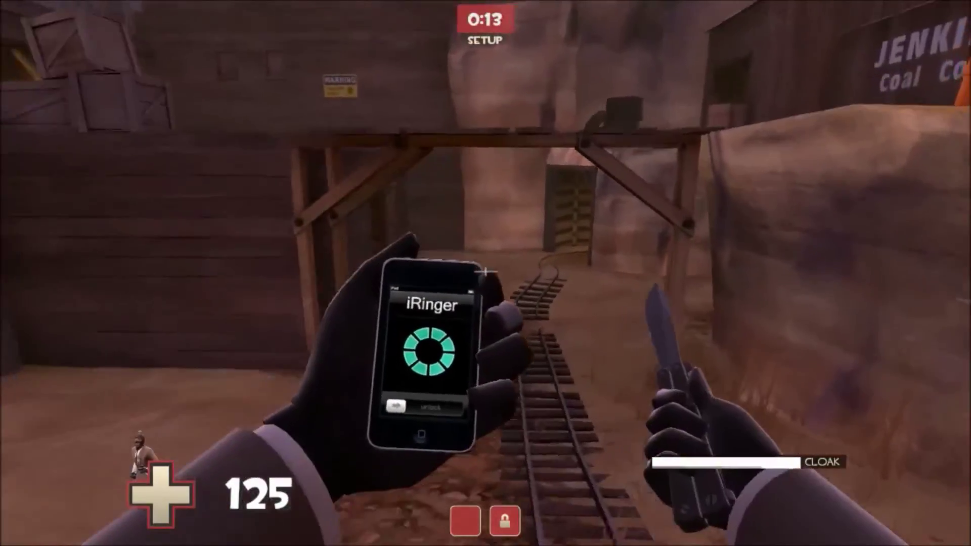
{"action": "key", "text": "w"}
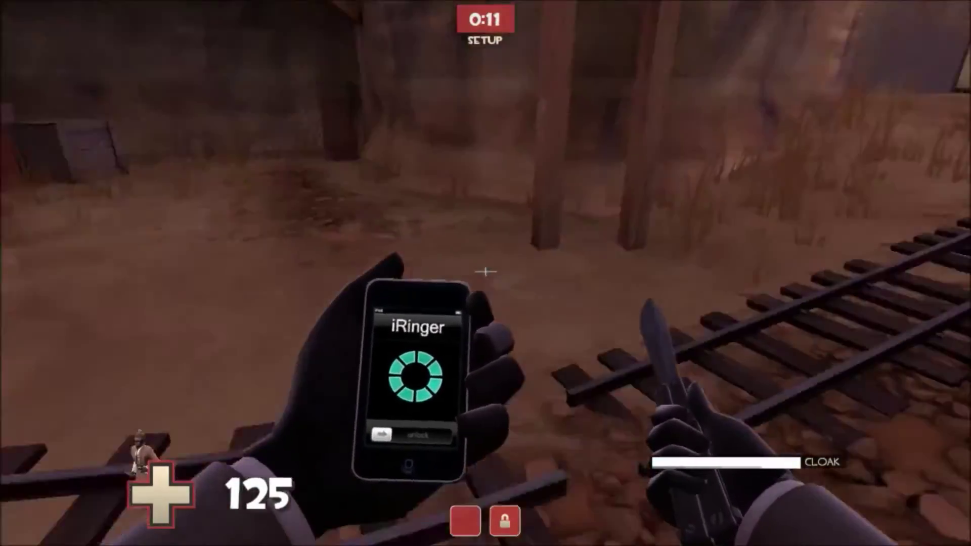
{"action": "key", "text": "w"}
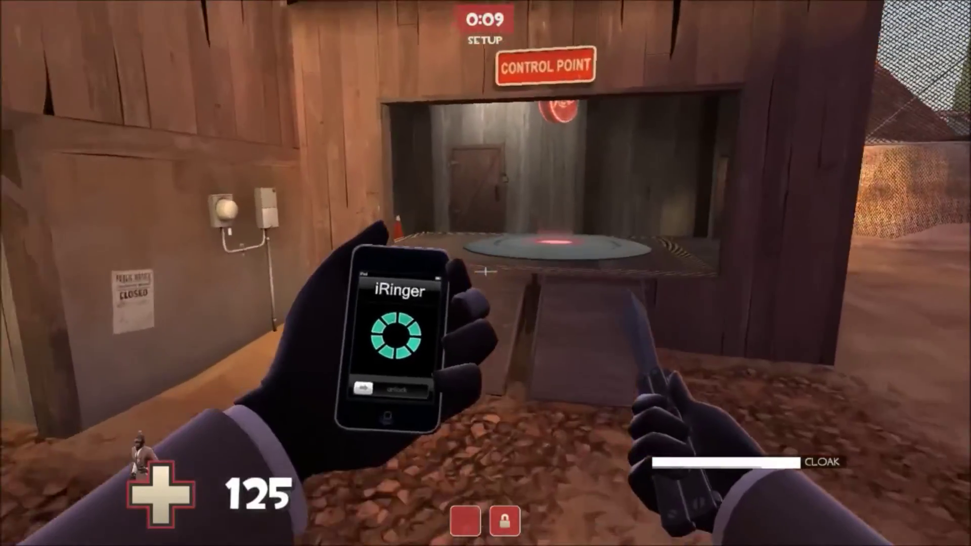
{"action": "key", "text": "w"}
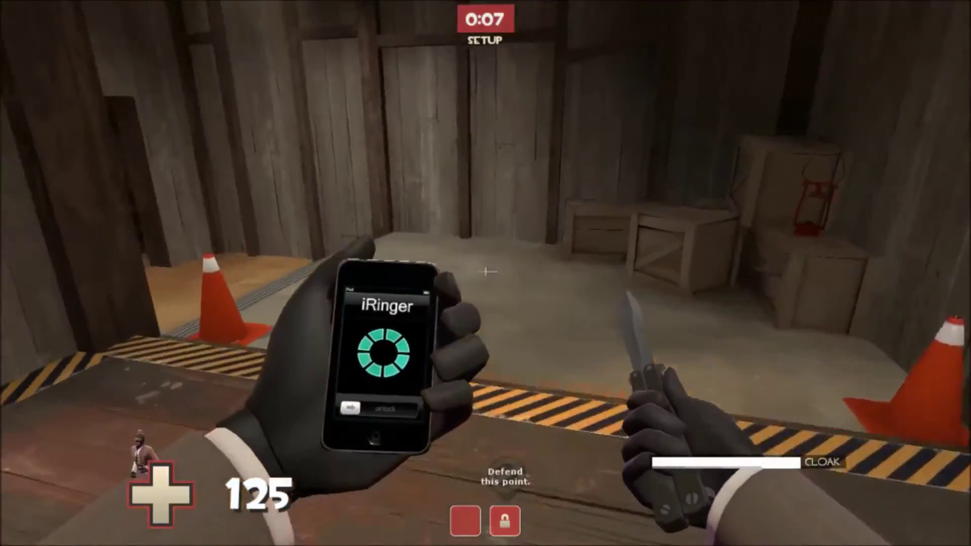
{"action": "key", "text": "w"}
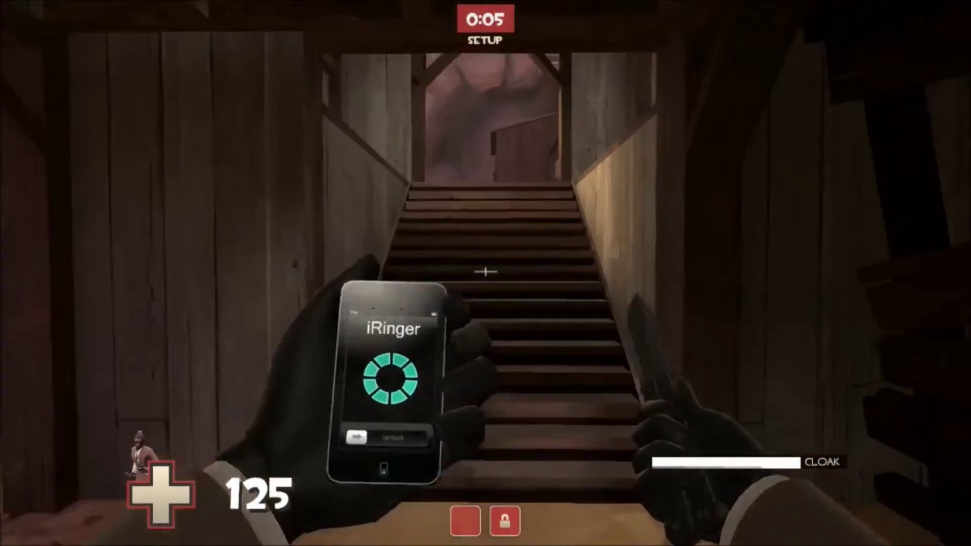
{"action": "key", "text": "w"}
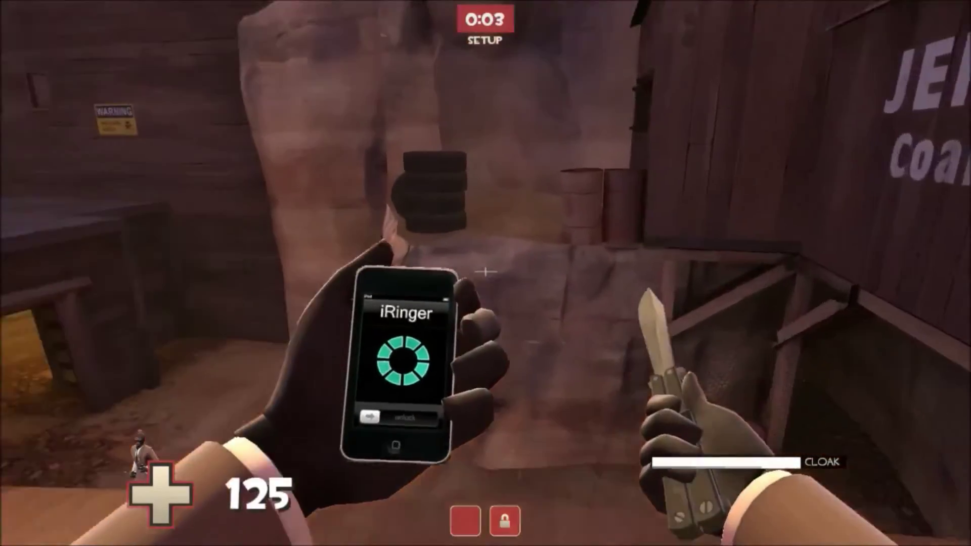
{"action": "key", "text": "w"}
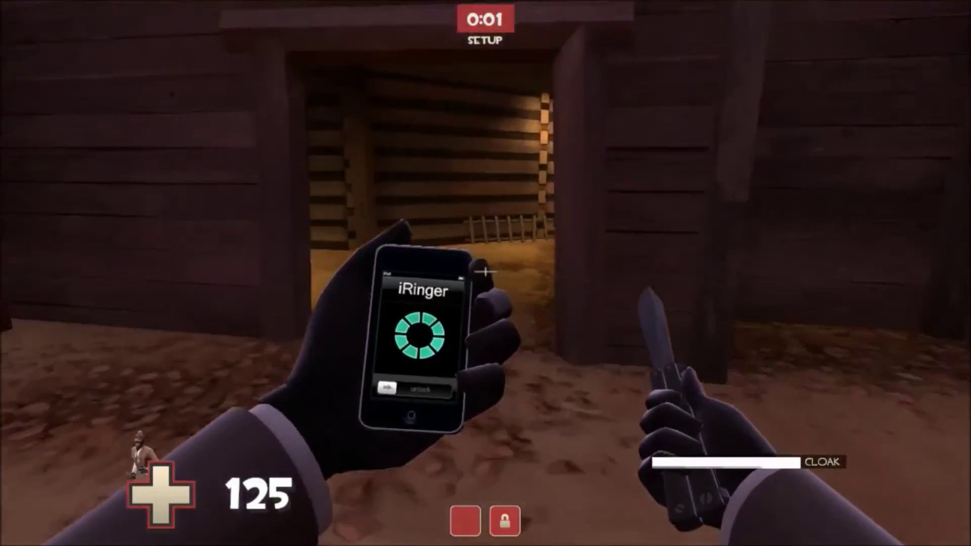
{"action": "key", "text": "w"}
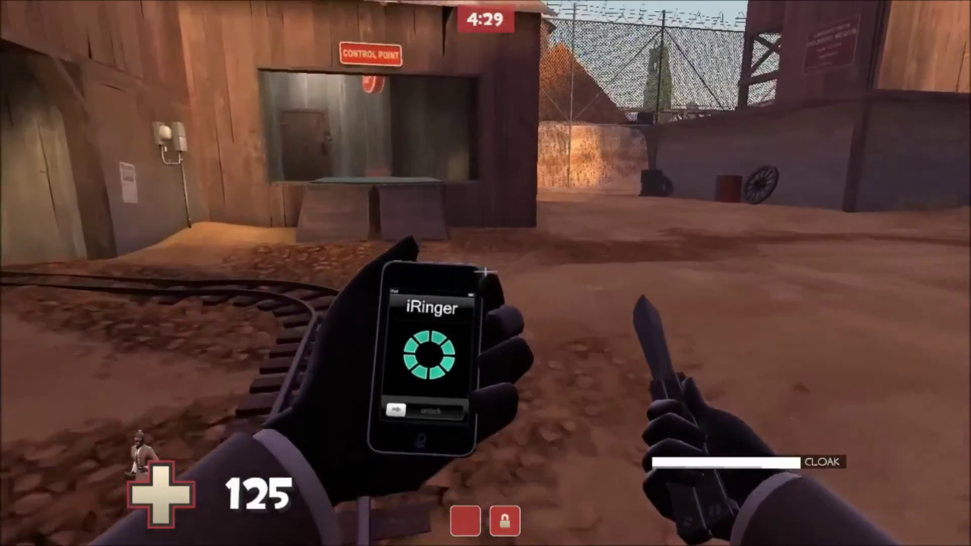
{"action": "key", "text": "w"}
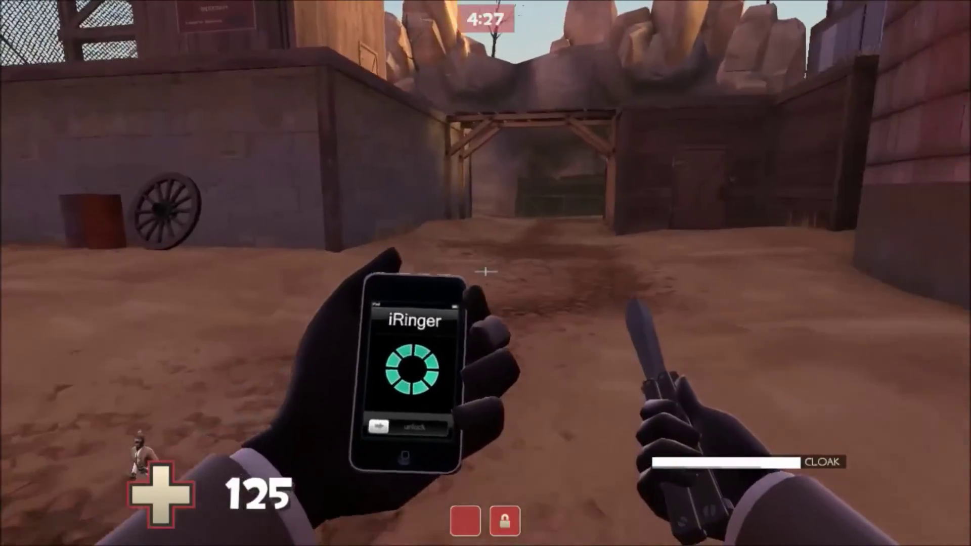
{"action": "key", "text": "w"}
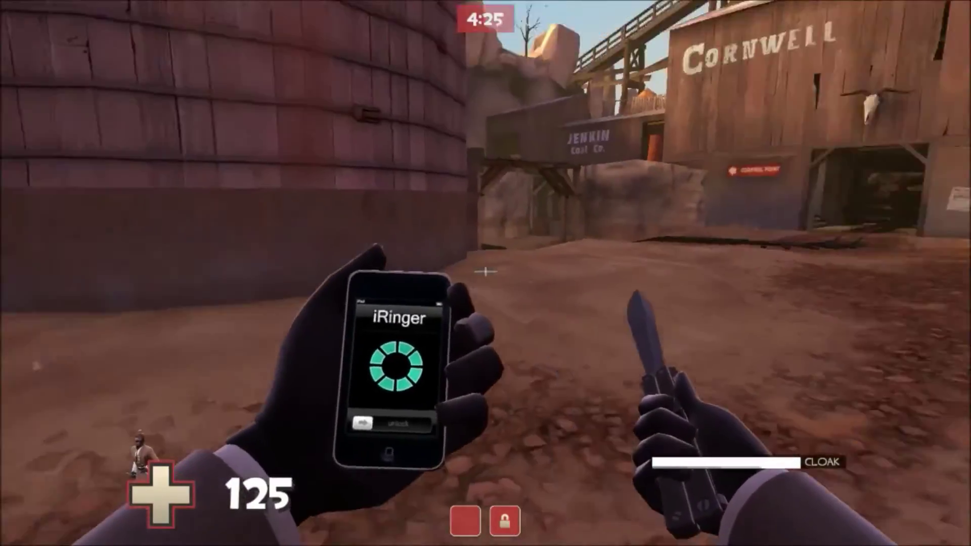
{"action": "key", "text": "w"}
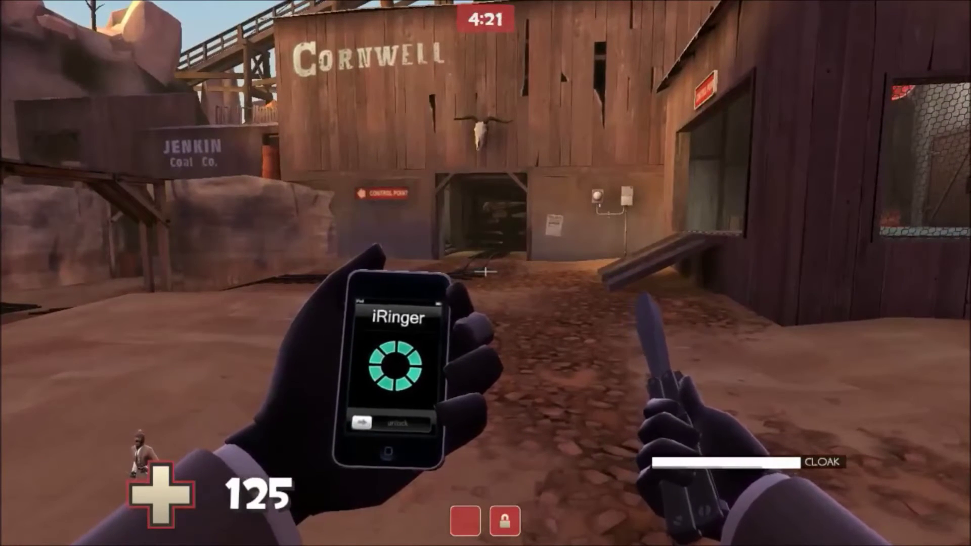
Step: Move the eight VPK mod files from the desktop into the TF2 custom folder
{"action": "key", "text": "w"}
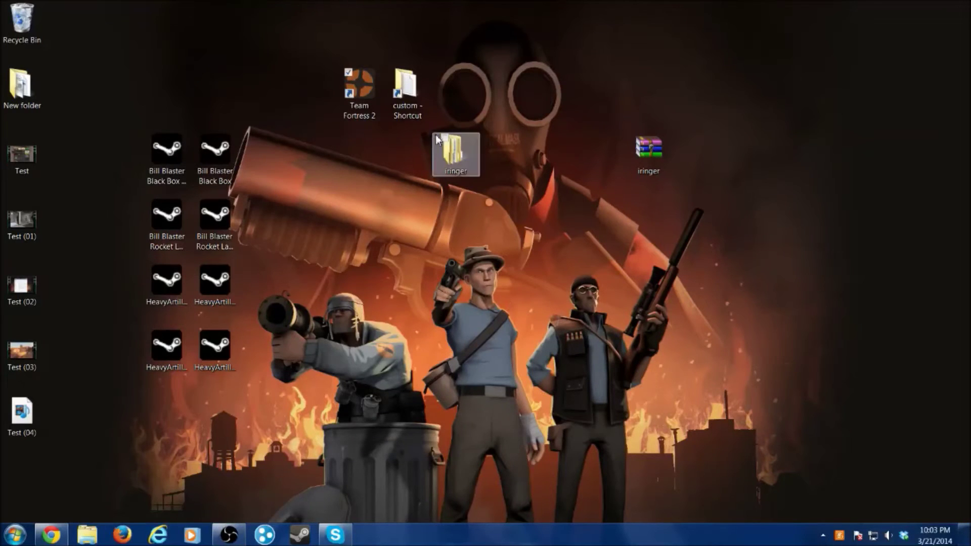
{"action": "double_click", "coordinate": [408, 106]}
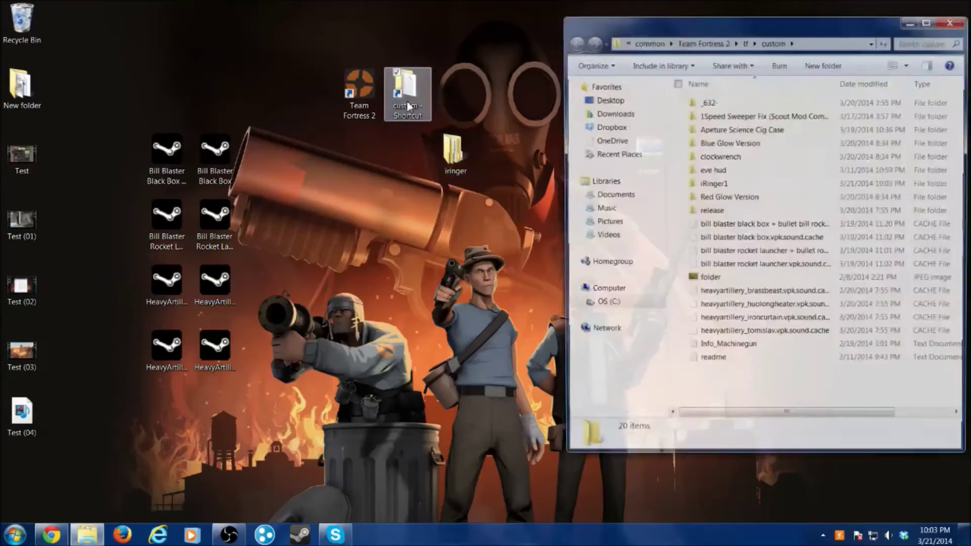
{"action": "left_click", "coordinate": [177, 165]}
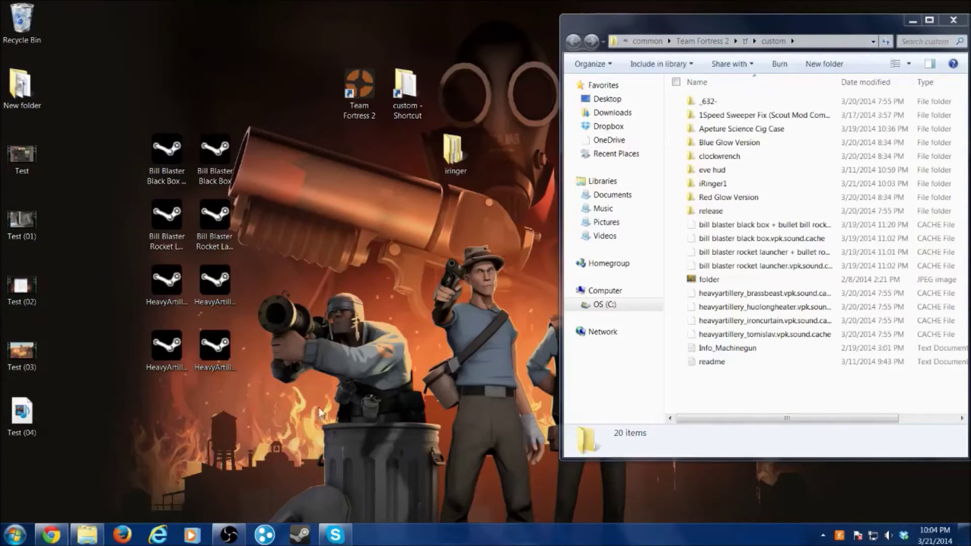
{"action": "left_click_drag", "start_coordinate": [359, 475], "coordinate": [162, 169]}
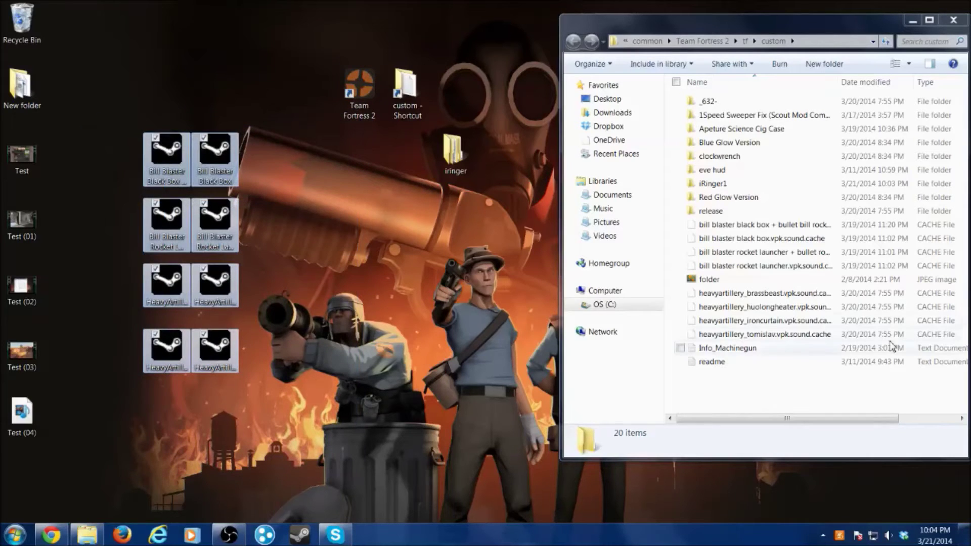
{"action": "left_click_drag", "start_coordinate": [222, 183], "coordinate": [727, 380]}
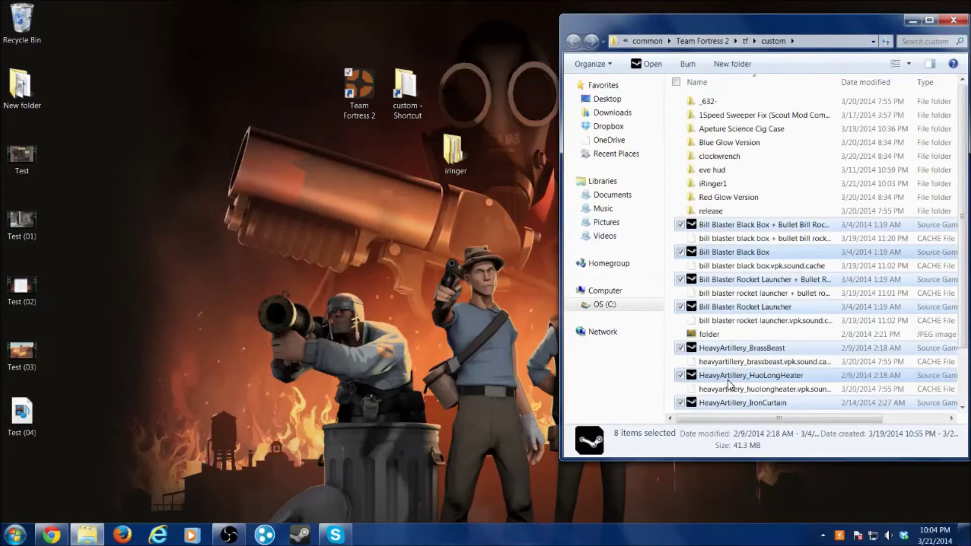
Step: Scroll the custom folder listing to check the VPK file types and sizes, then close it
{"action": "scroll", "coordinate": [727, 380], "scroll_direction": "down", "scroll_amount": 2}
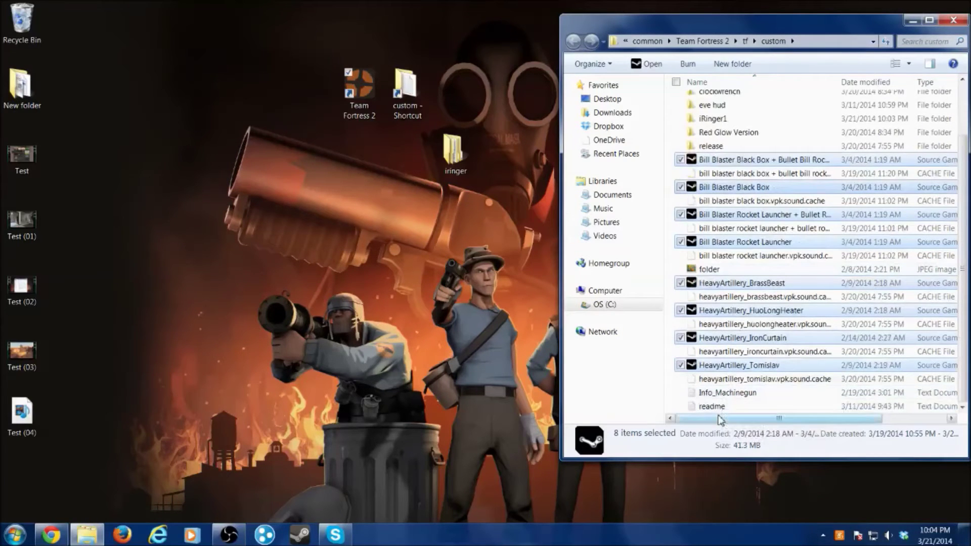
{"action": "left_click_drag", "start_coordinate": [721, 420], "coordinate": [823, 409]}
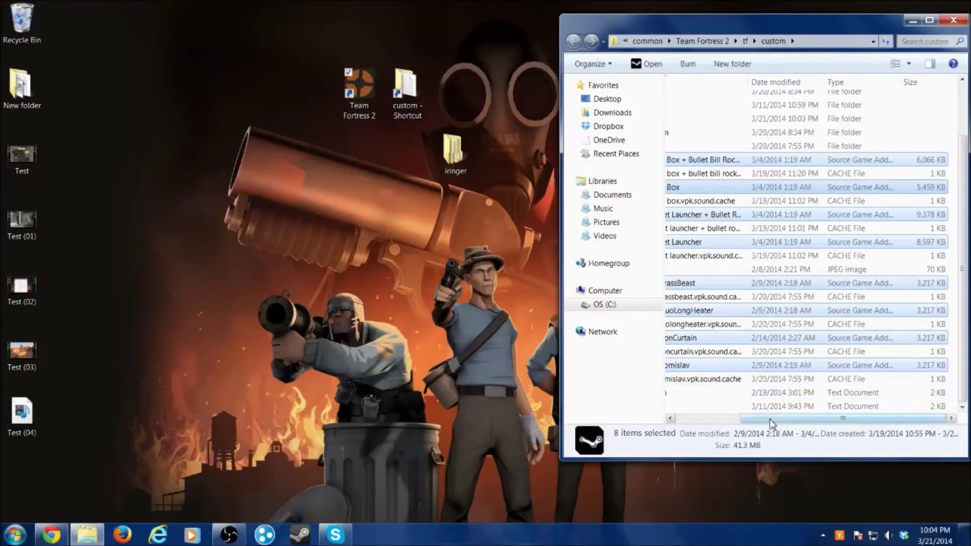
{"action": "left_click_drag", "start_coordinate": [771, 423], "coordinate": [716, 420]}
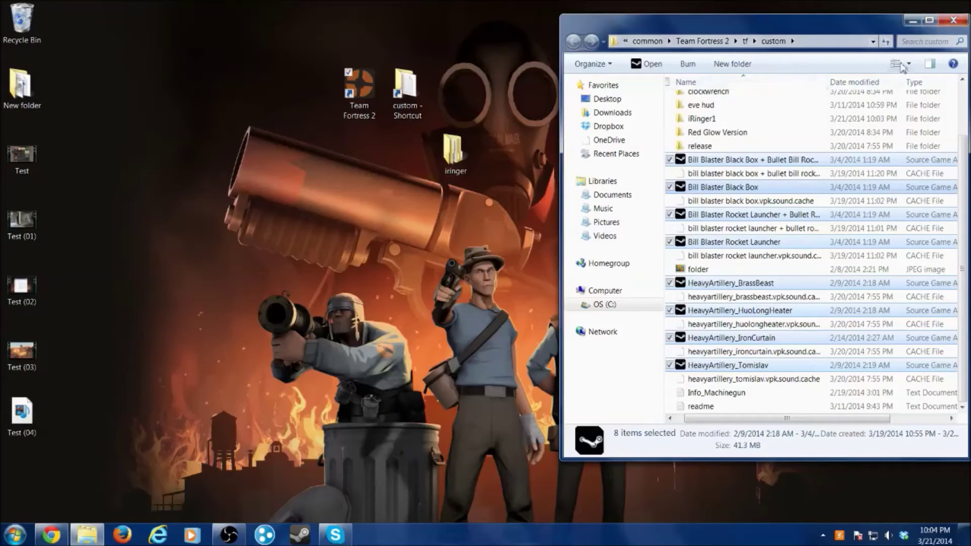
{"action": "left_click", "coordinate": [952, 23]}
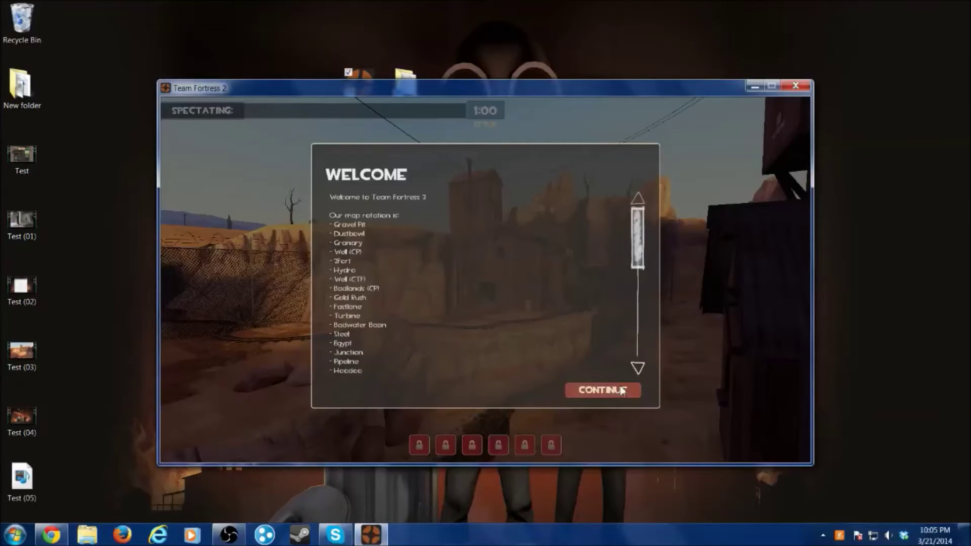
Step: Skip the welcome and map info screens and join RED as Heavy
{"action": "left_click", "coordinate": [621, 391]}
{"action": "left_click", "coordinate": [619, 387]}
{"action": "left_click", "coordinate": [526, 258]}
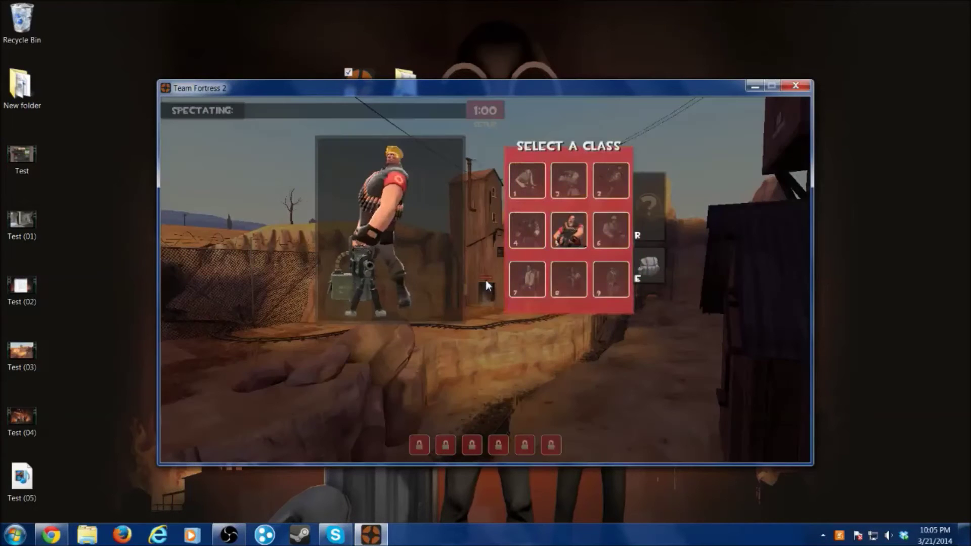
{"action": "left_click", "coordinate": [569, 230]}
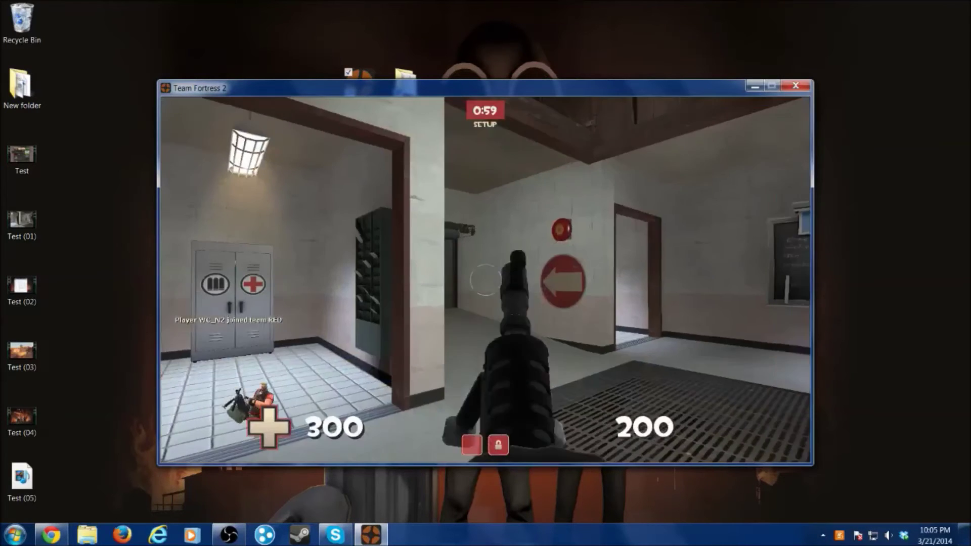
Step: Walk around the spawn room firing bursts from the modded minigun
{"action": "key", "text": "w"}
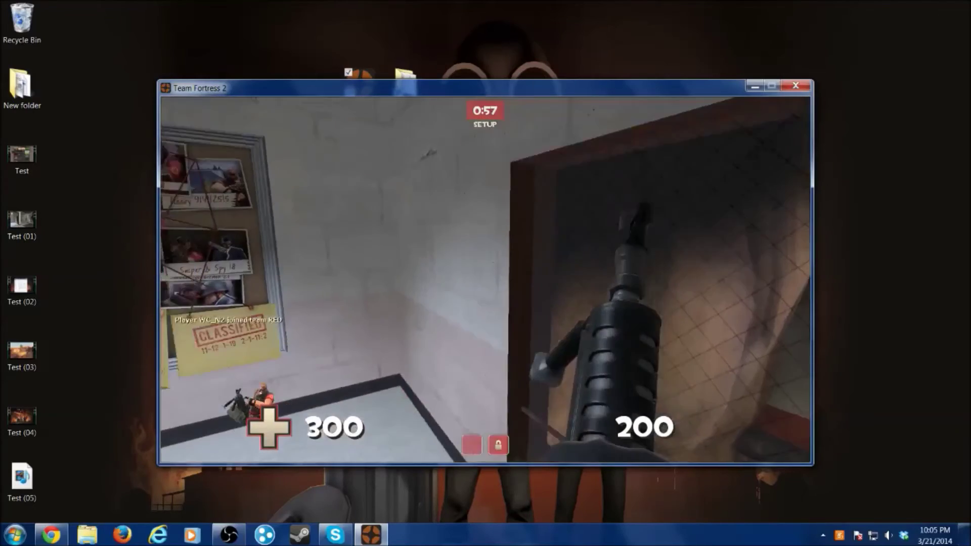
{"action": "left_click", "coordinate": [486, 280]}
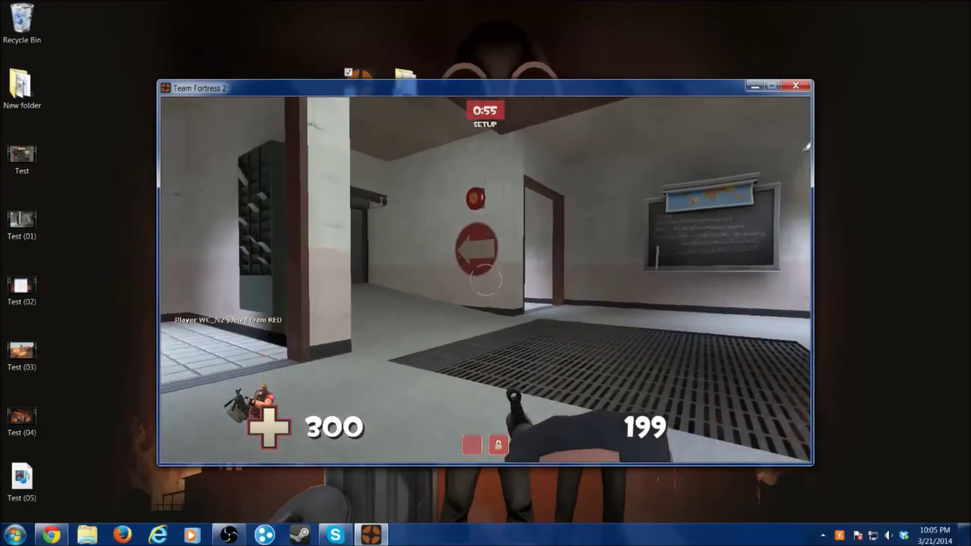
{"action": "key", "text": "w"}
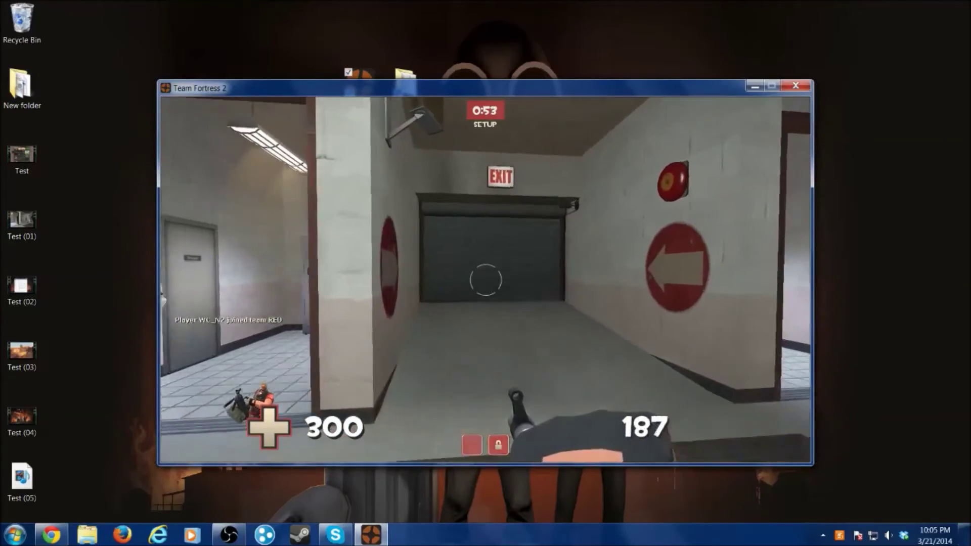
{"action": "key", "text": "w"}
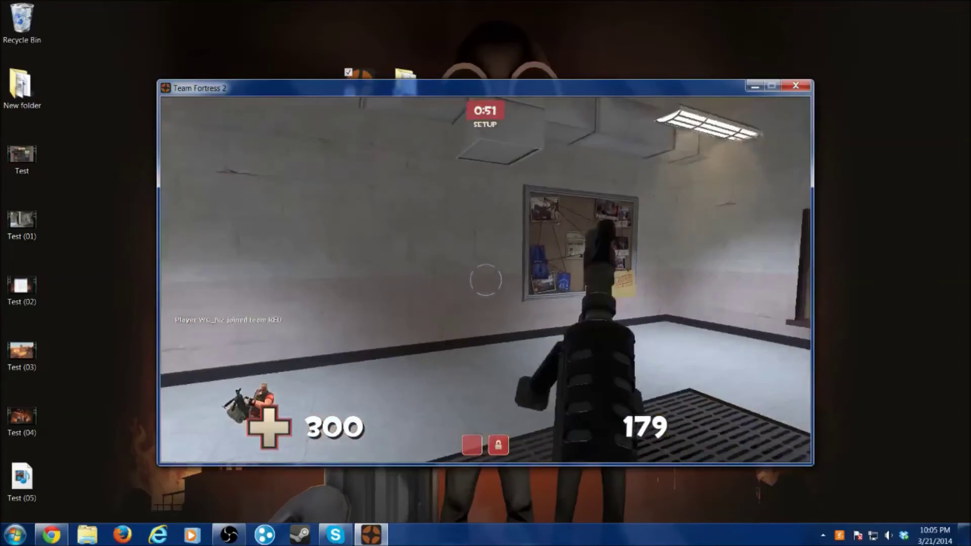
{"action": "left_click", "coordinate": [486, 279]}
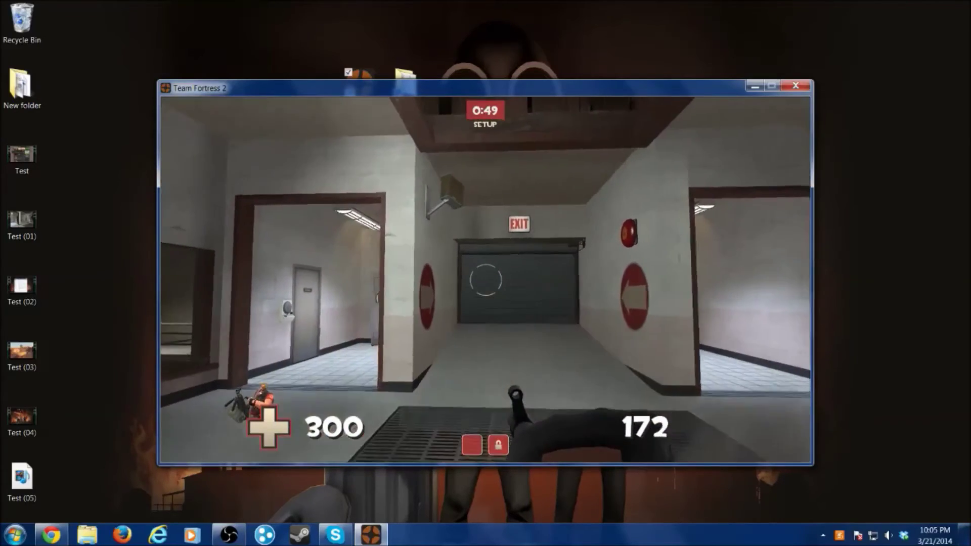
{"action": "left_click", "coordinate": [485, 279]}
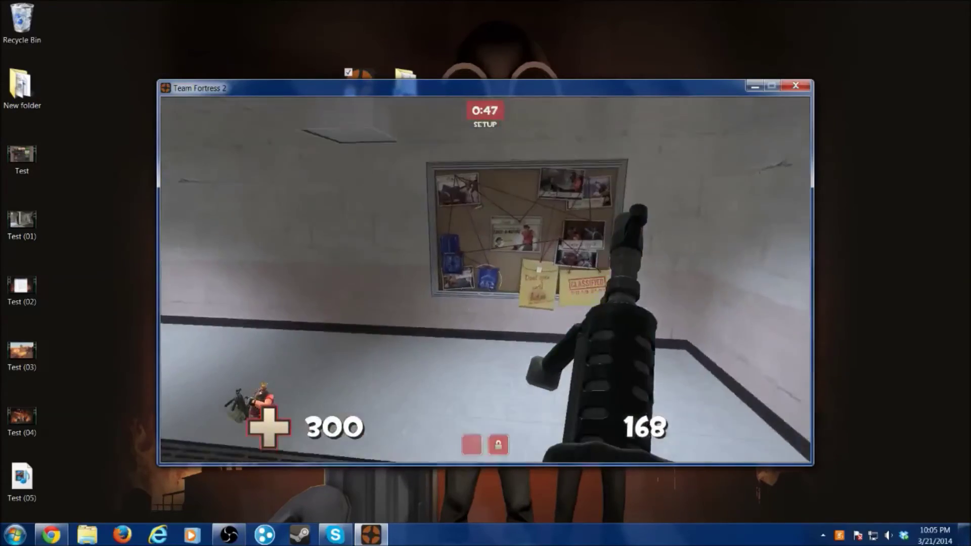
{"action": "key", "text": "w"}
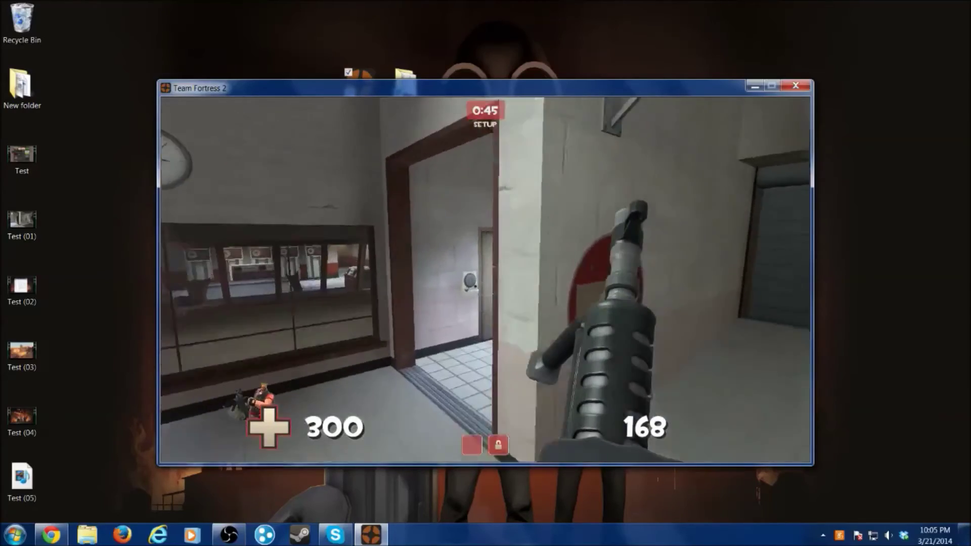
Step: Cycle the Heavy's weapons between shotgun, fists and minigun while walking the corridor
{"action": "key", "text": "w"}
{"action": "key", "text": "2"}
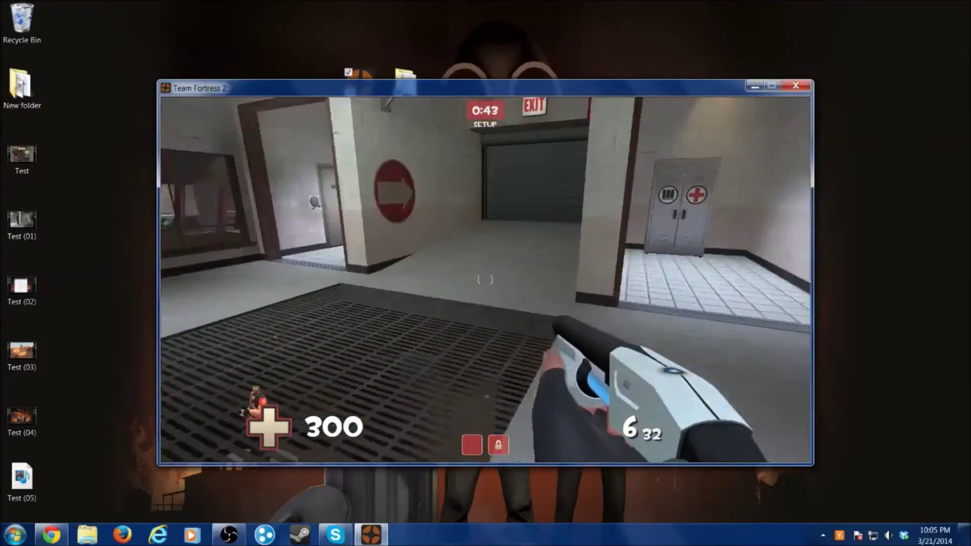
{"action": "key", "text": "a"}
{"action": "key", "text": "3"}
{"action": "key", "text": "2"}
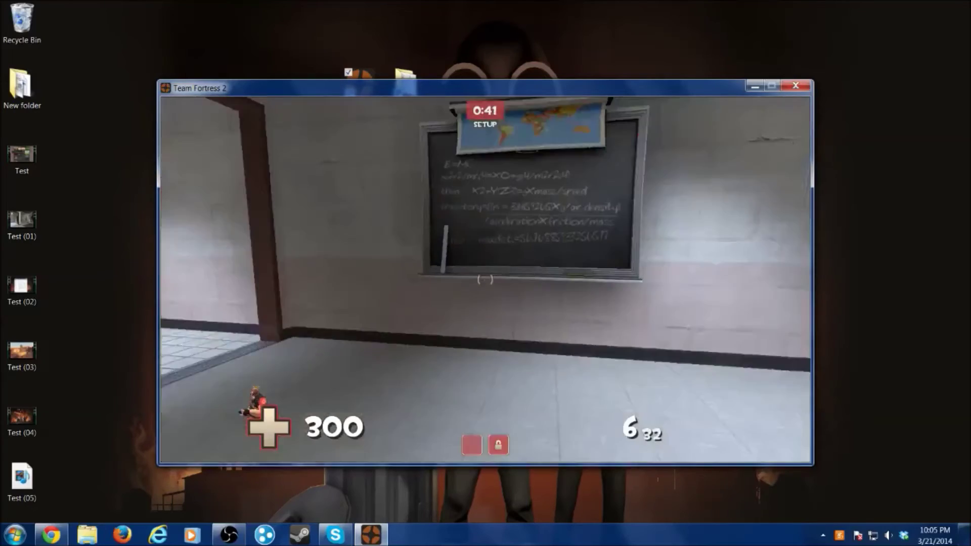
{"action": "key", "text": "1"}
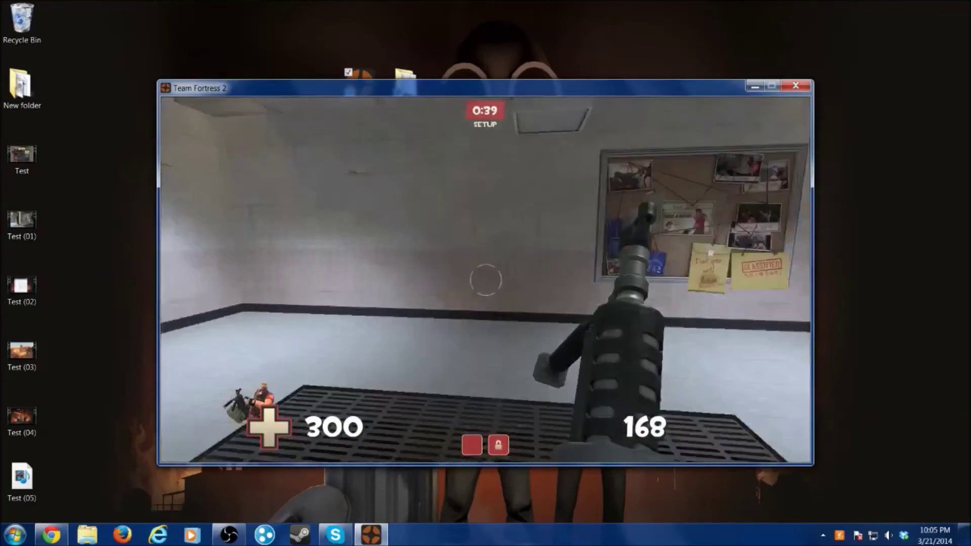
{"action": "key", "text": "w"}
Step: Change class to Soldier and bring up the Soldier's primary weapon choices
{"action": "key", "text": "comma"}
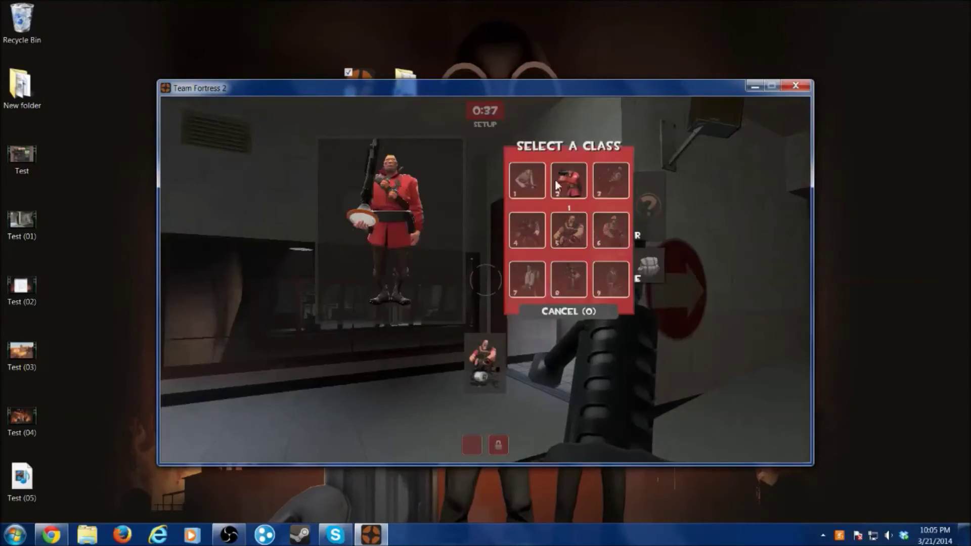
{"action": "left_click", "coordinate": [554, 179]}
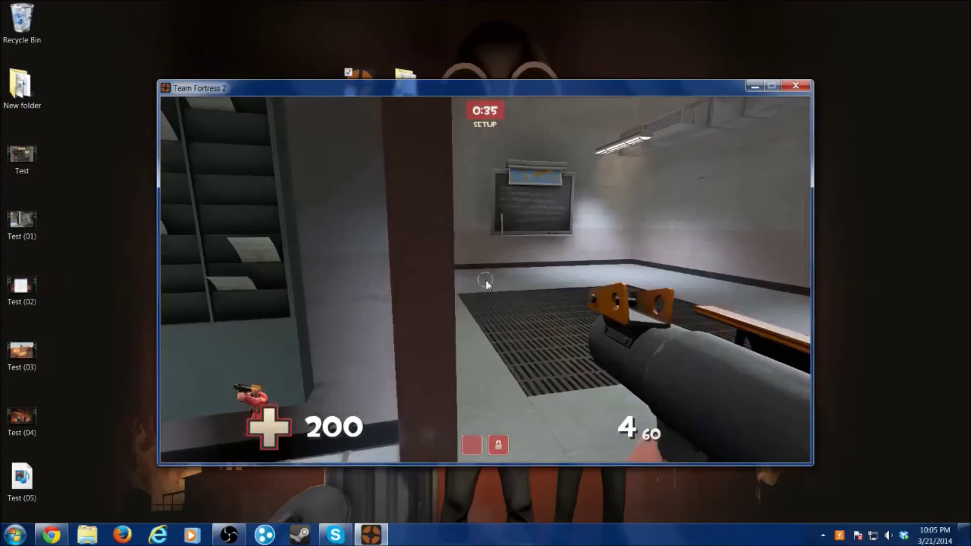
{"action": "key", "text": "m"}
{"action": "left_click", "coordinate": [303, 212]}
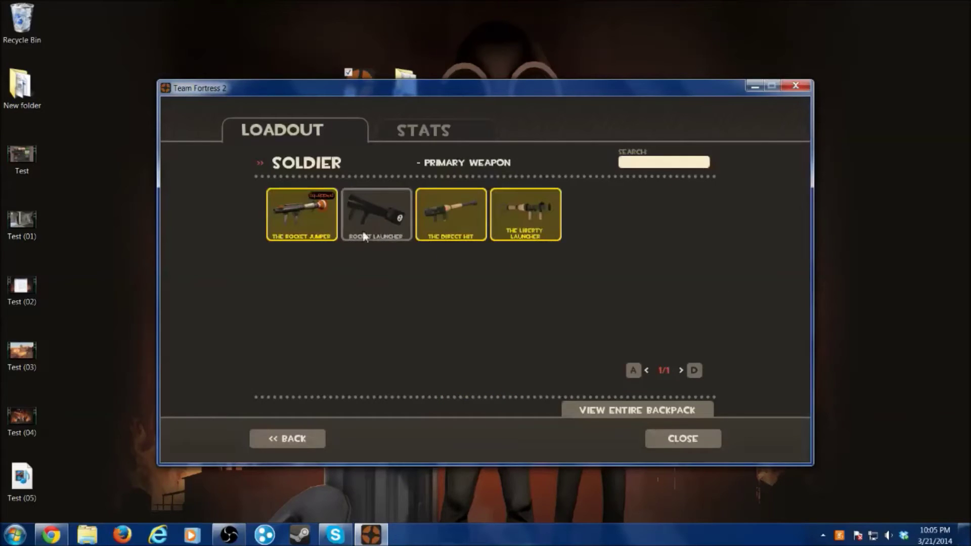
Step: Keep the Rocket Launcher as primary, spin the Soldier preview, and return to the match
{"action": "left_click", "coordinate": [375, 231]}
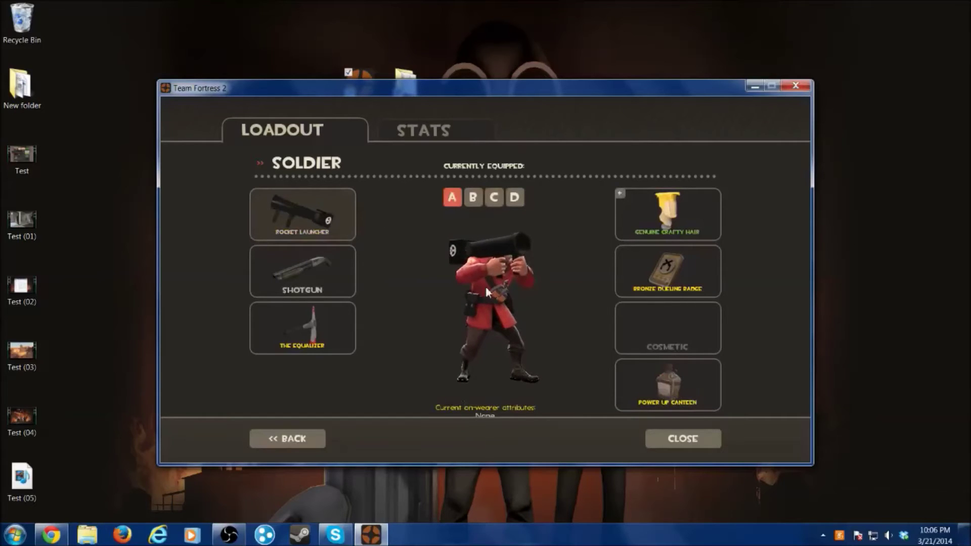
{"action": "left_click_drag", "start_coordinate": [486, 293], "coordinate": [314, 177]}
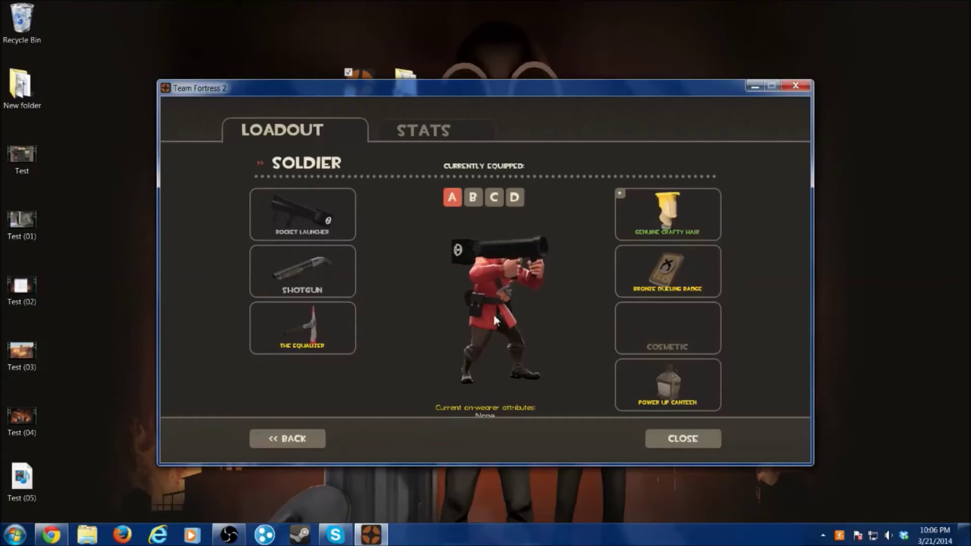
{"action": "mouse_move", "coordinate": [455, 293]}
{"action": "left_mouse_down"}
{"action": "mouse_move", "coordinate": [415, 294]}
{"action": "mouse_move", "coordinate": [455, 293]}
{"action": "left_mouse_up"}
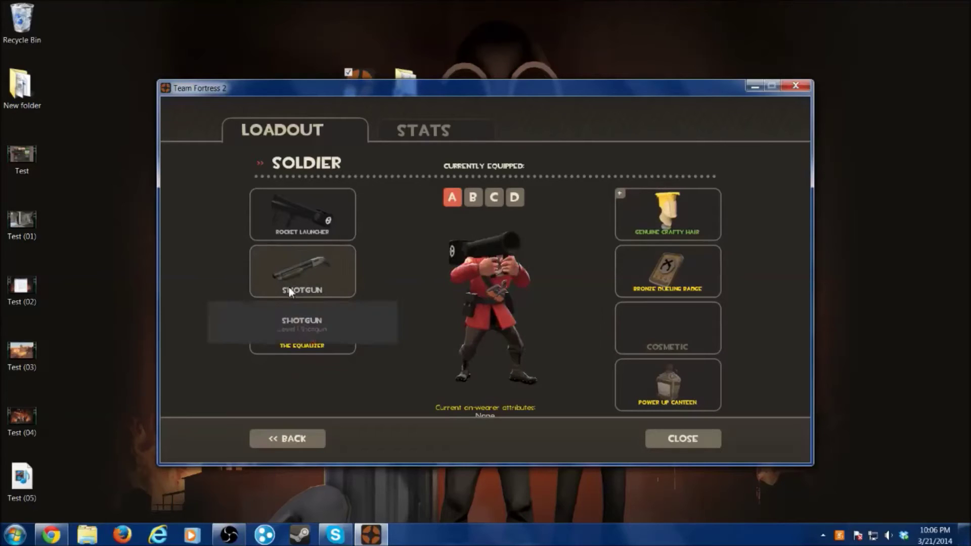
{"action": "left_click", "coordinate": [296, 441]}
{"action": "key", "text": "Escape"}
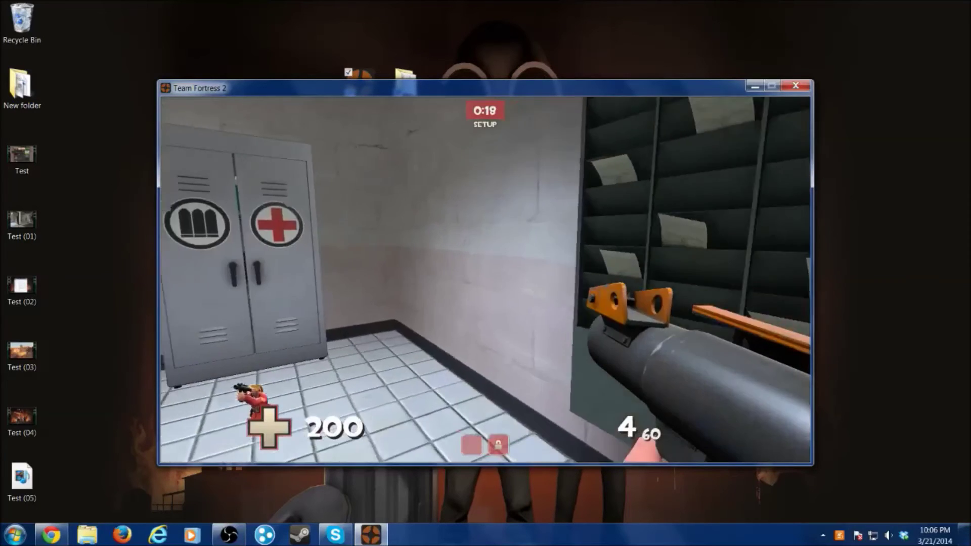
Step: Switch between rocket launcher and shotgun while walking toward the EXIT shutter
{"action": "key", "text": "1"}
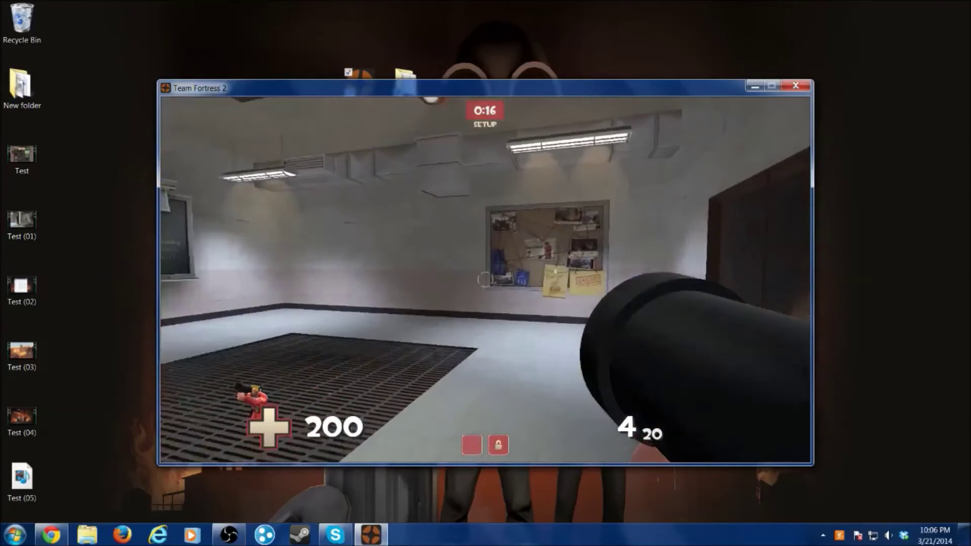
{"action": "key", "text": "w"}
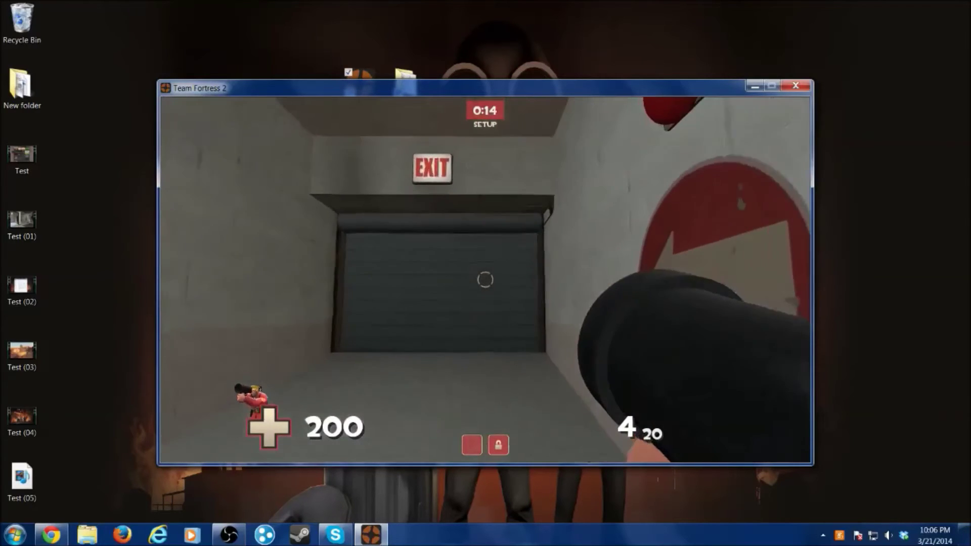
{"action": "key", "text": "2"}
Step: Keep the Shotgun as the Soldier's secondary weapon and return to the live game
{"action": "key", "text": "m"}
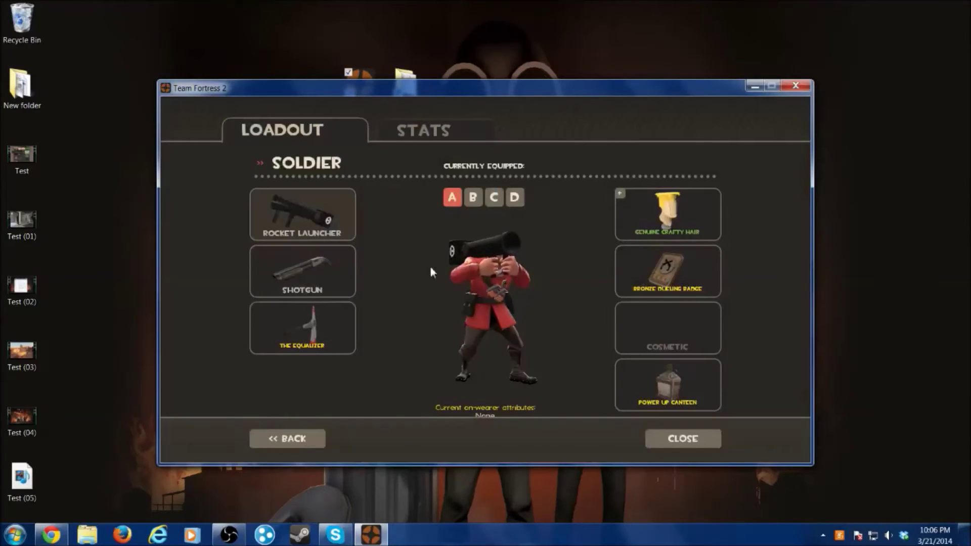
{"action": "left_click", "coordinate": [344, 275]}
{"action": "left_click", "coordinate": [273, 210]}
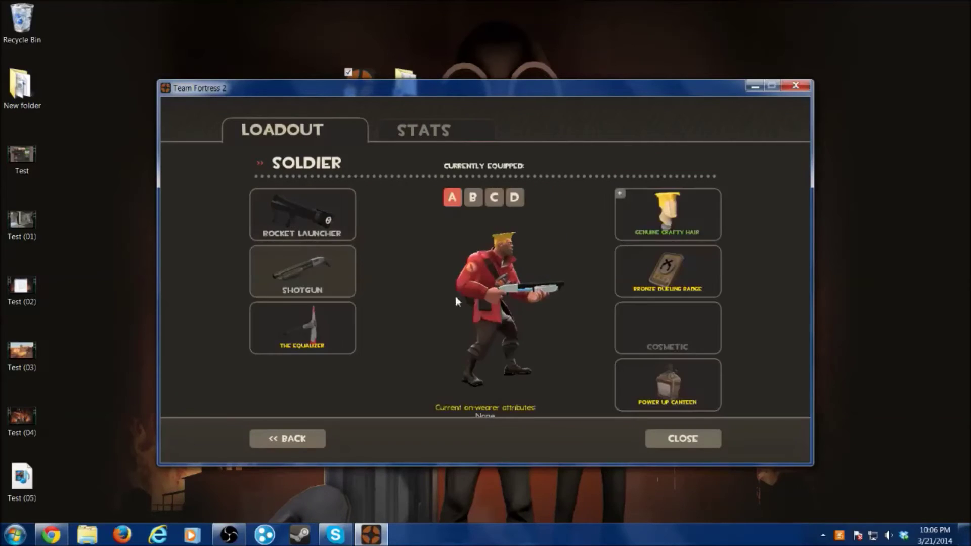
{"action": "left_click", "coordinate": [308, 431]}
{"action": "key", "text": "Escape"}
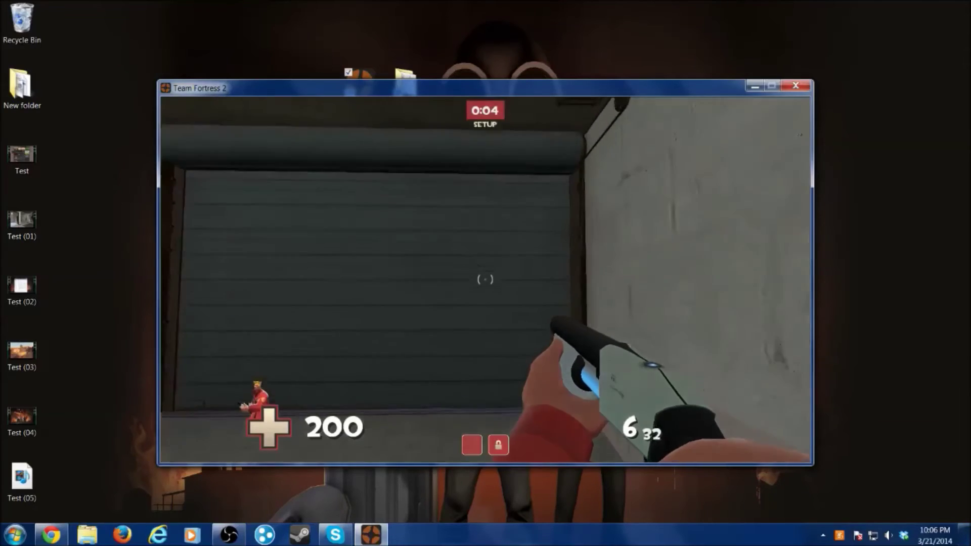
Step: Fire rockets down the corridor, at the control point and at the Jenkin Coal silo
{"action": "key", "text": "1"}
{"action": "left_click", "coordinate": [485, 279]}
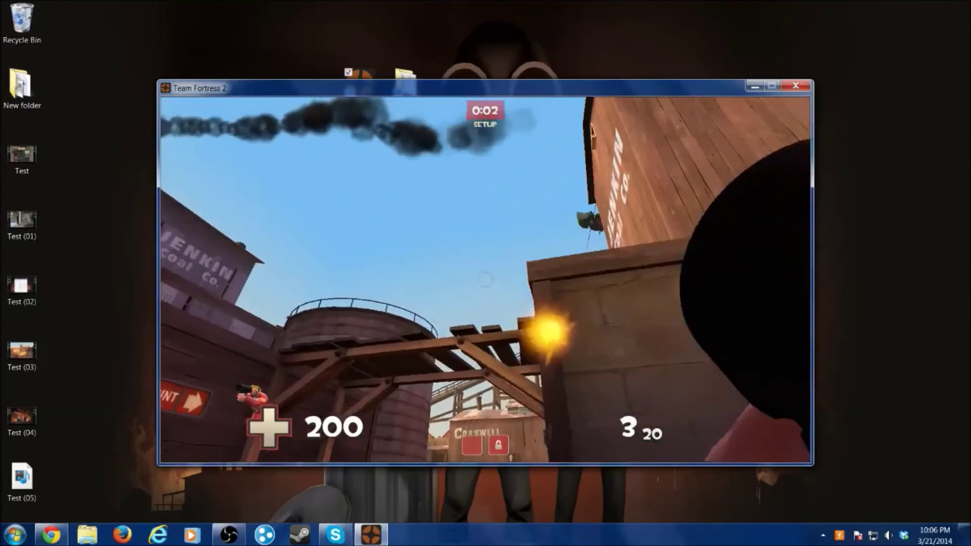
{"action": "left_click", "coordinate": [485, 279]}
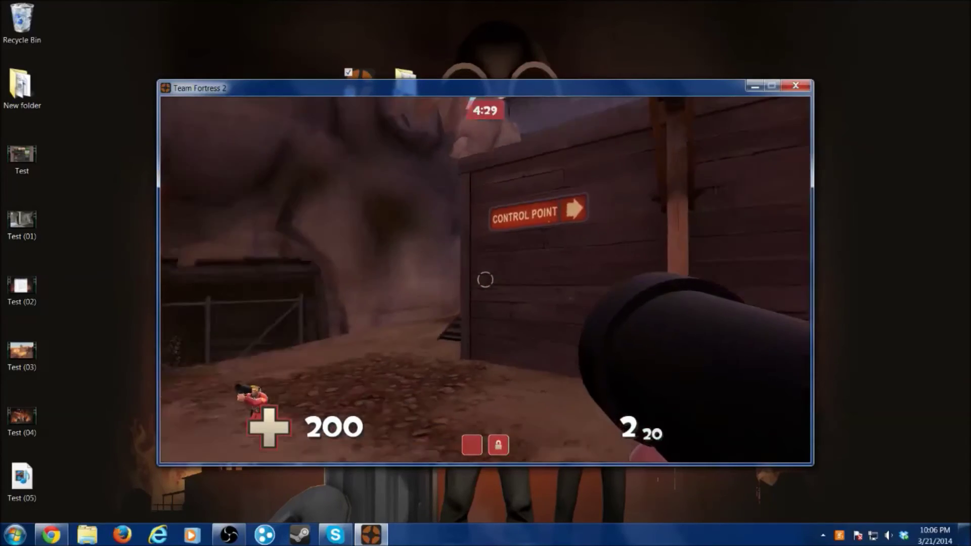
{"action": "left_click", "coordinate": [485, 279]}
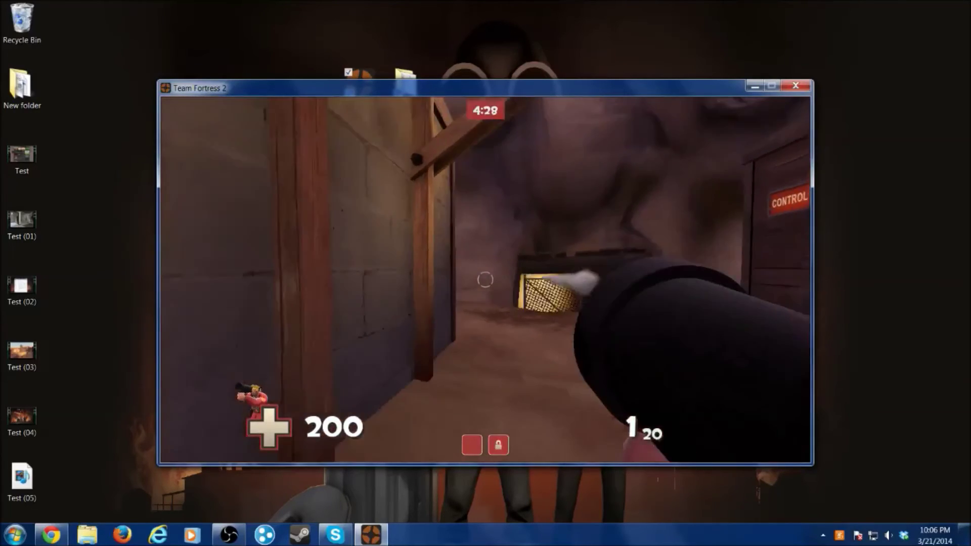
{"action": "key", "text": "w"}
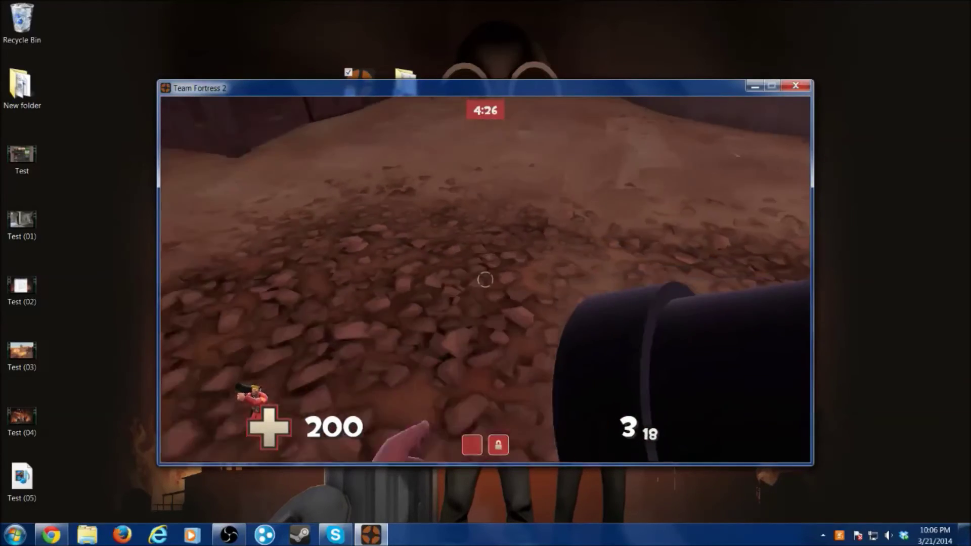
{"action": "left_click", "coordinate": [485, 279]}
{"action": "left_click", "coordinate": [485, 279]}
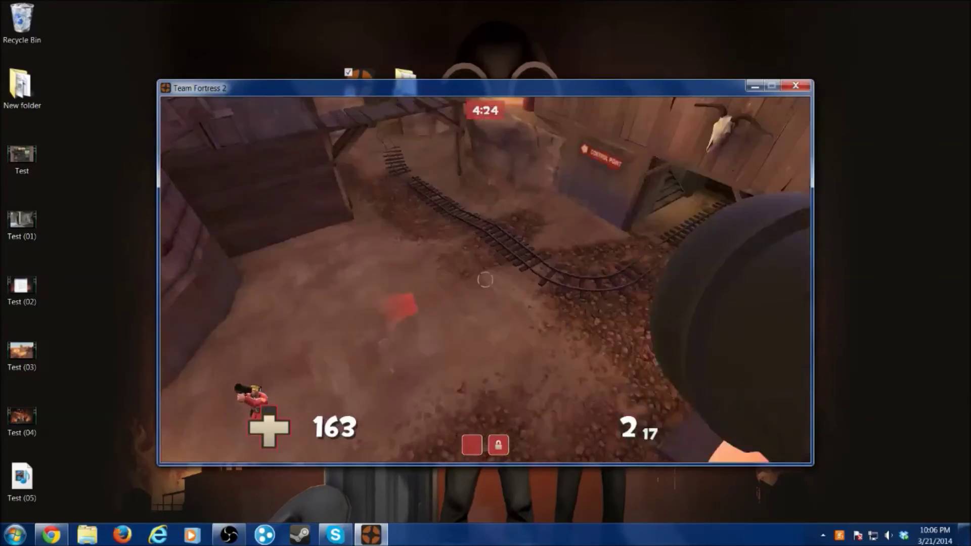
{"action": "left_click", "coordinate": [484, 279]}
{"action": "left_click", "coordinate": [485, 279]}
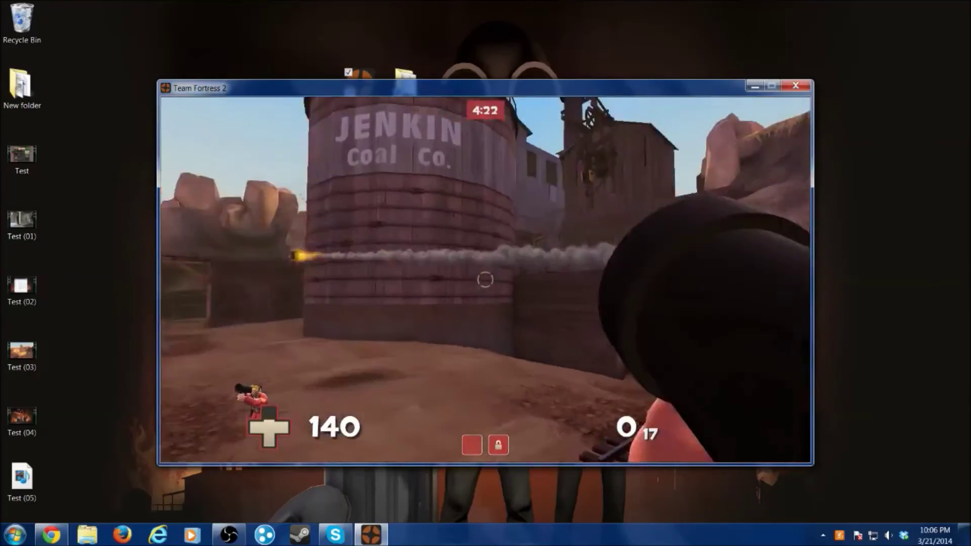
Step: Advance through the archway, past the wooden tower and Resupply building toward Cornwell
{"action": "key", "text": "w"}
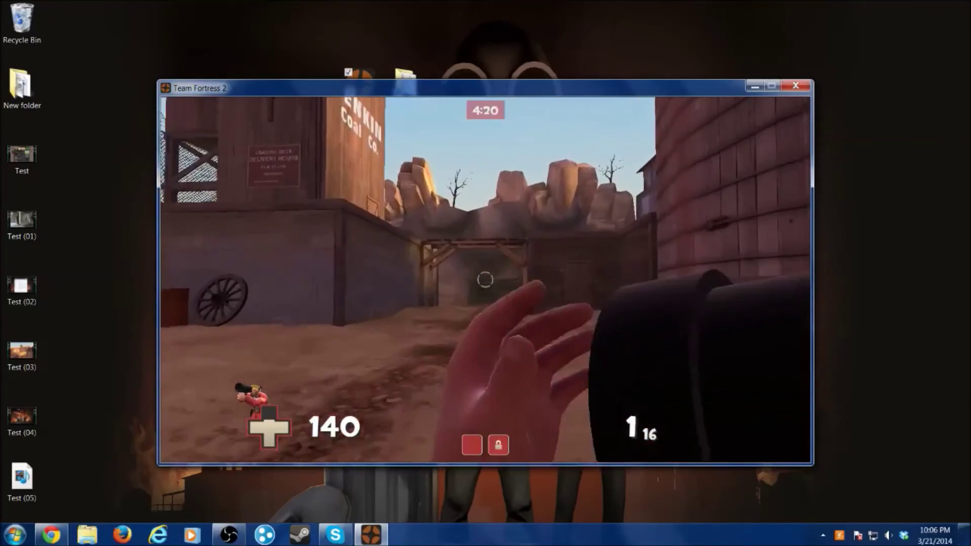
{"action": "key", "text": "w"}
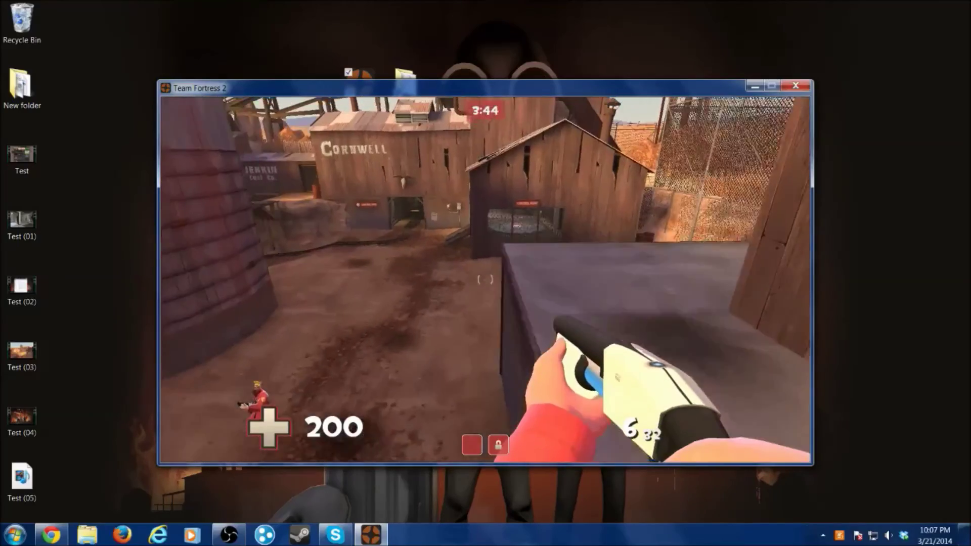
{"action": "key", "text": "w"}
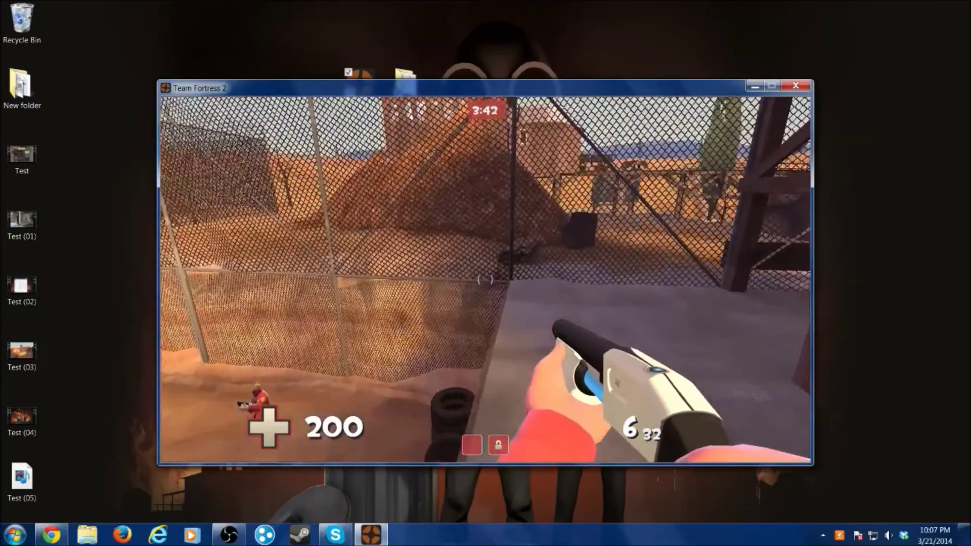
{"action": "key", "text": "w"}
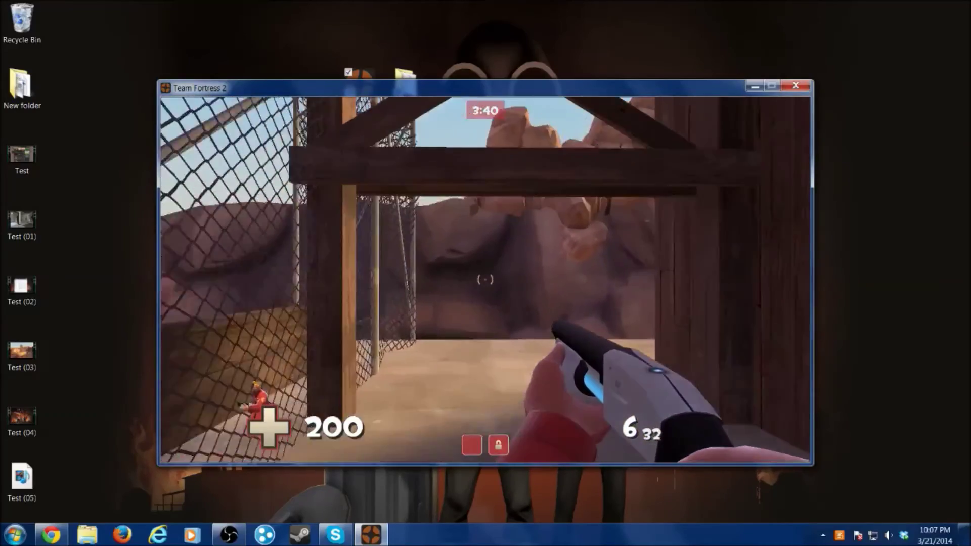
{"action": "key", "text": "w"}
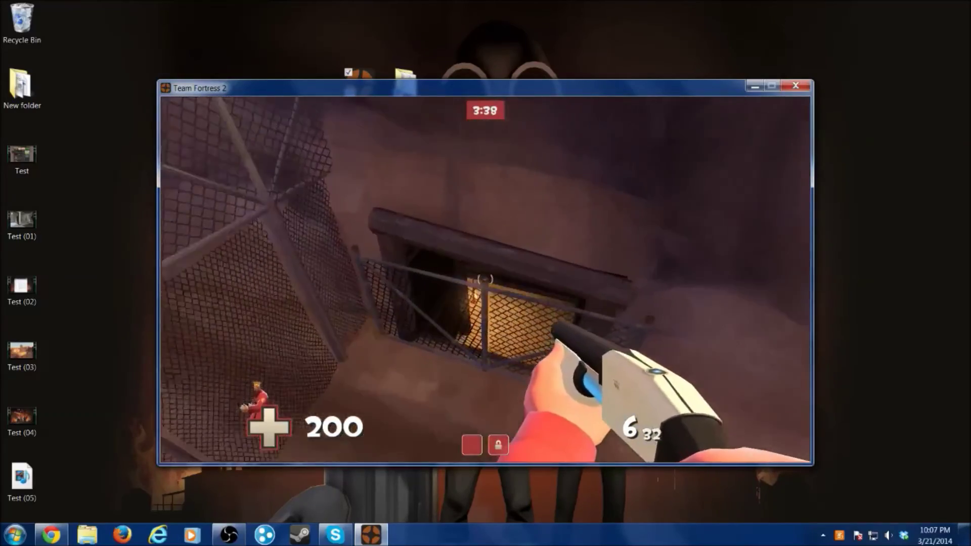
{"action": "key", "text": "w"}
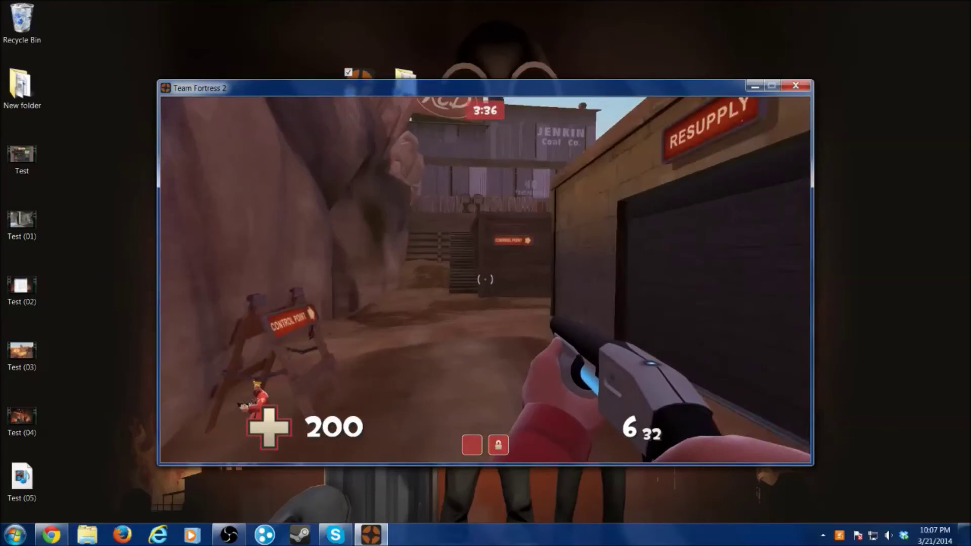
{"action": "key", "text": "w"}
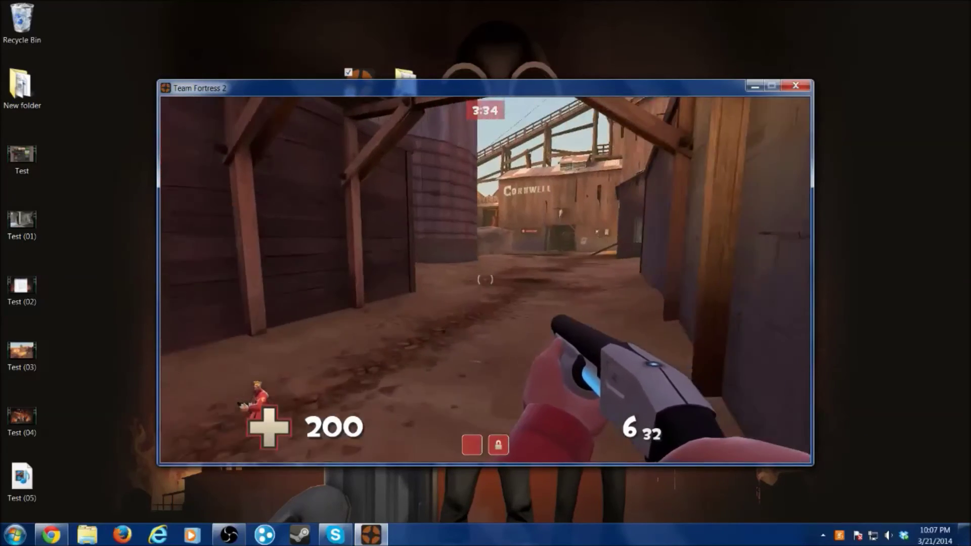
Step: Switch back to the rocket launcher and fire three rockets
{"action": "key", "text": "1"}
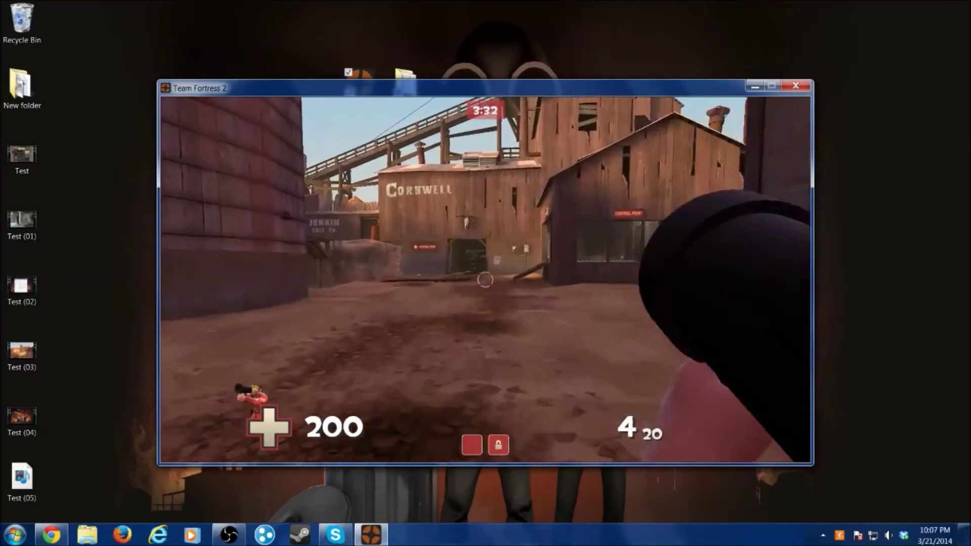
{"action": "left_click", "coordinate": [485, 280]}
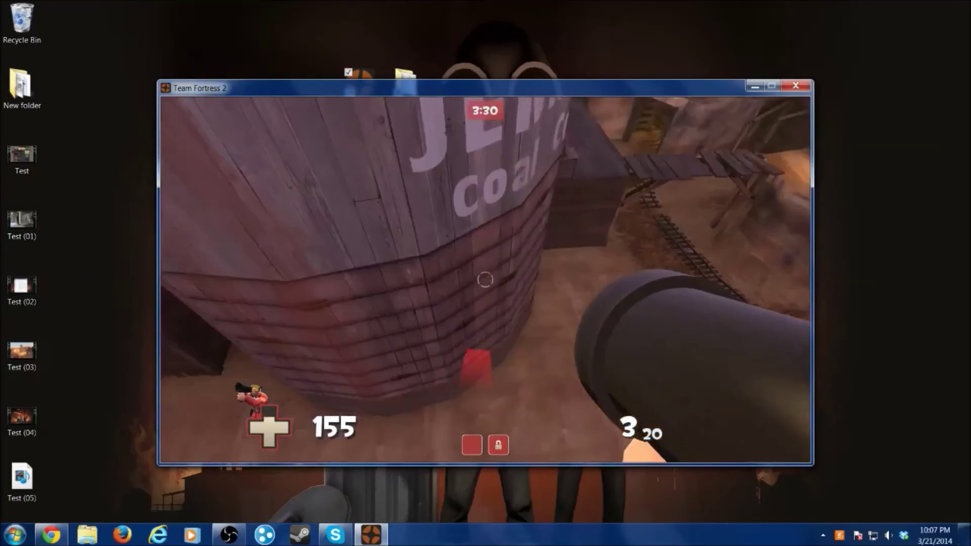
{"action": "left_click", "coordinate": [485, 279]}
{"action": "left_click", "coordinate": [485, 280]}
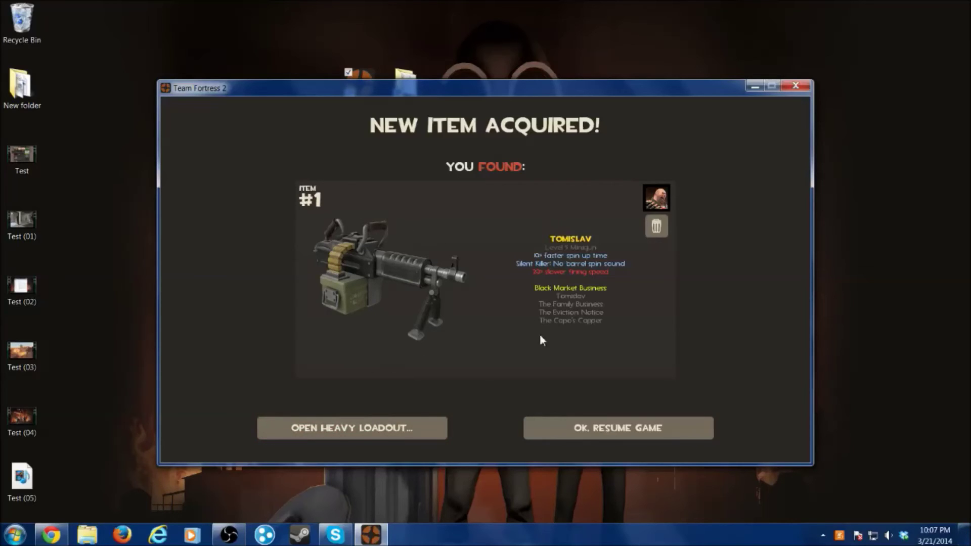
Step: Dismiss the Tomislav notice, then look over the multiplayer choices and server list
{"action": "left_click", "coordinate": [623, 427]}
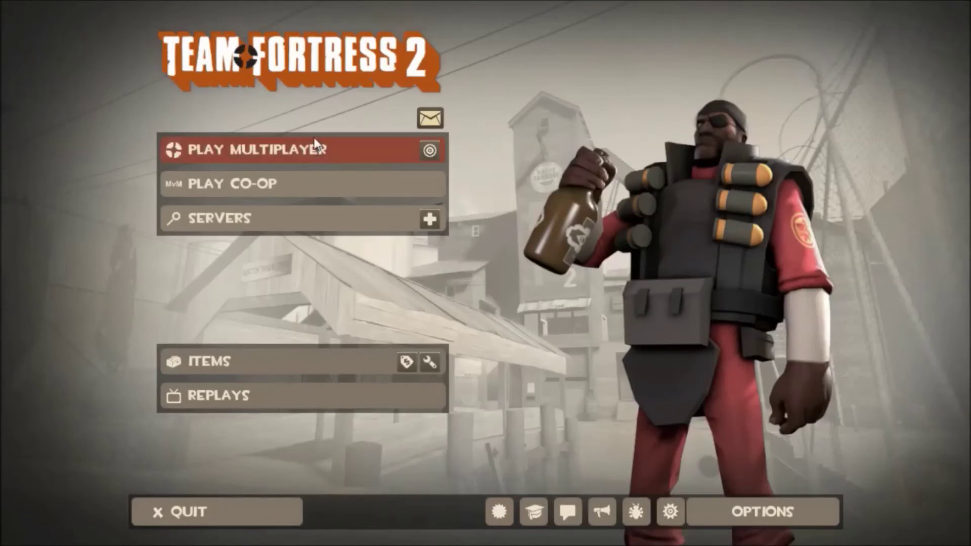
{"action": "left_click", "coordinate": [320, 150]}
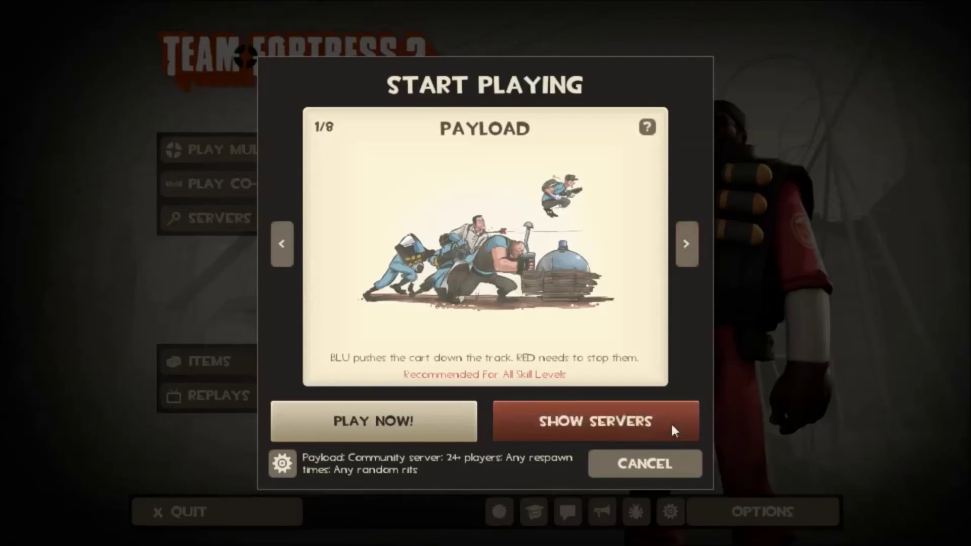
{"action": "left_click", "coordinate": [662, 461]}
{"action": "left_click", "coordinate": [314, 227]}
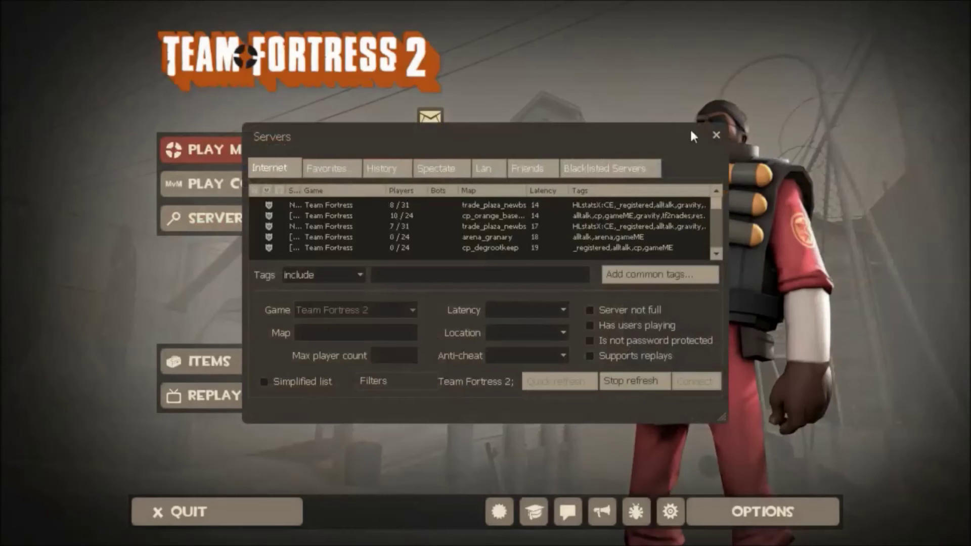
{"action": "left_click", "coordinate": [716, 136]}
Step: Reopen and close the start-playing choices, then go to Mann vs. Machine co-op
{"action": "left_click", "coordinate": [297, 147]}
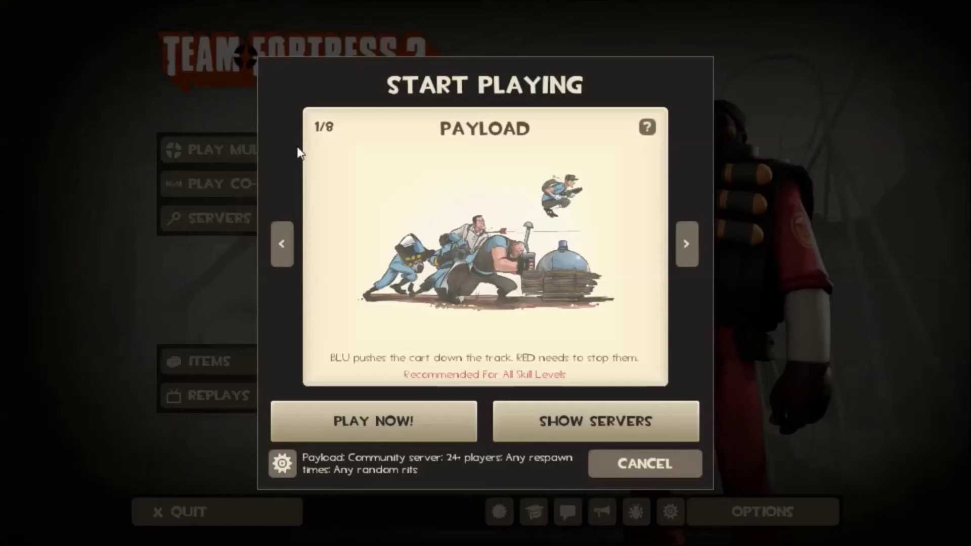
{"action": "left_click", "coordinate": [666, 474]}
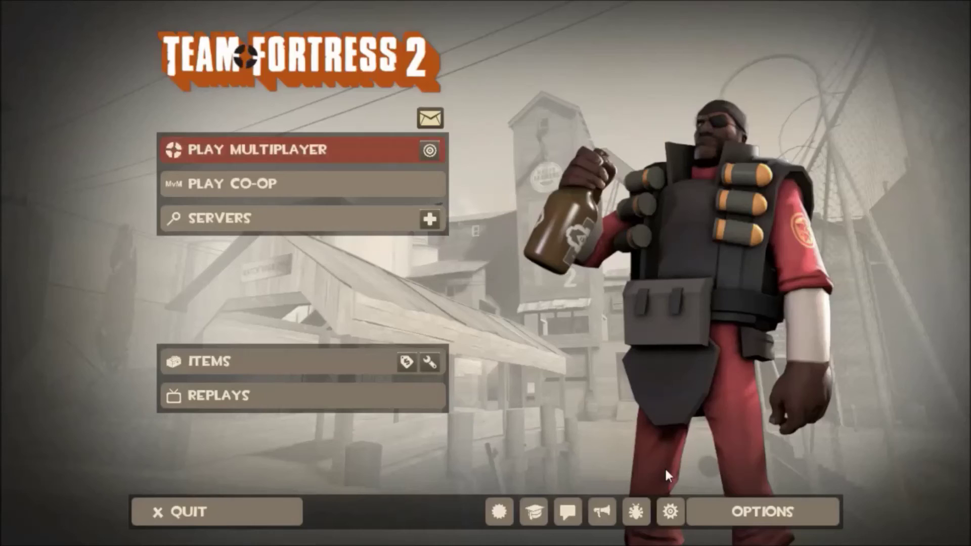
{"action": "left_click", "coordinate": [365, 191]}
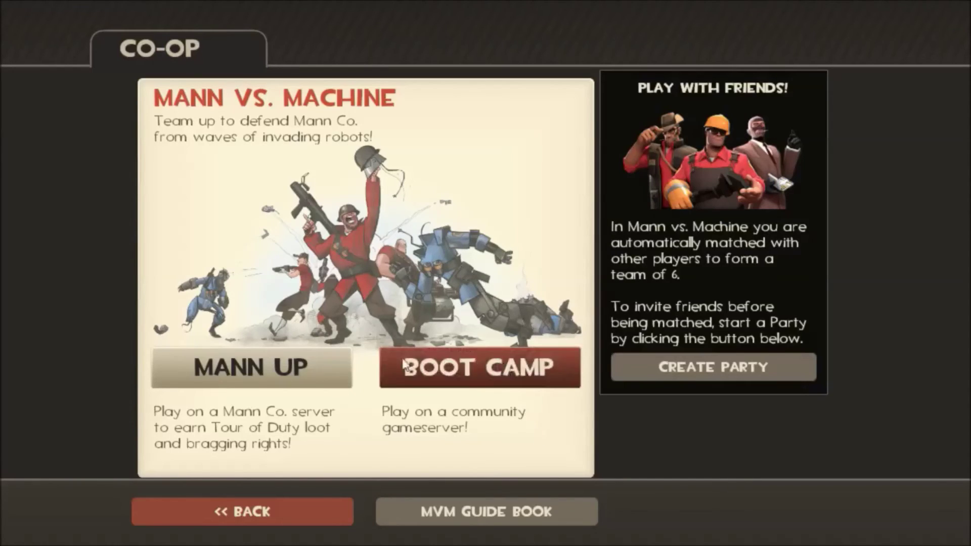
Step: In Mann Up, compare Oil Spill, Steel Trap and Mecha Engine rewards, settling on Operation Oil Spill
{"action": "left_click", "coordinate": [251, 367]}
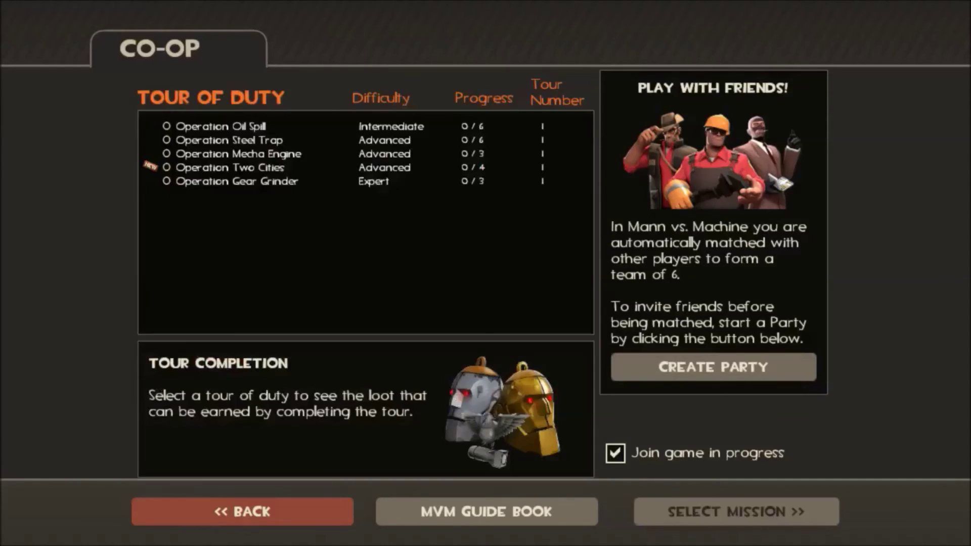
{"action": "left_click", "coordinate": [364, 126]}
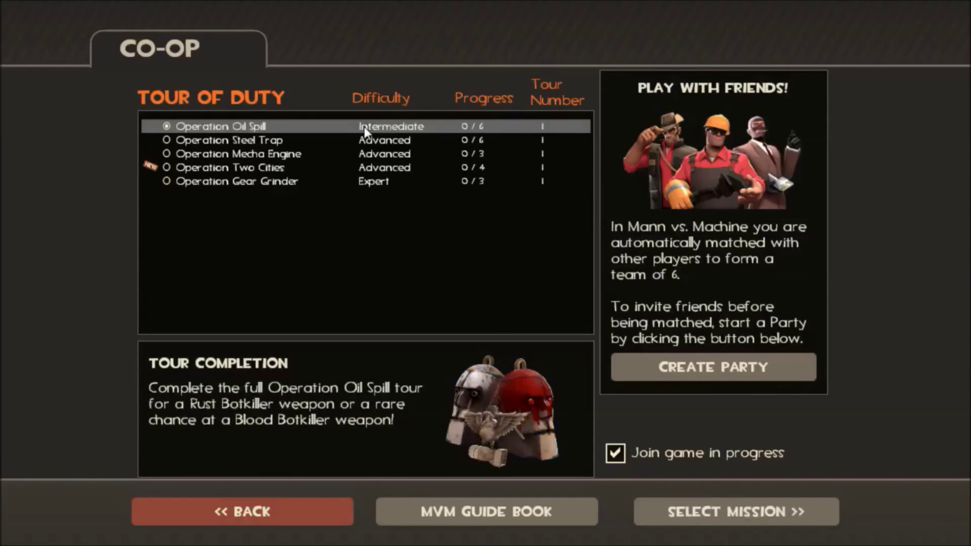
{"action": "left_click", "coordinate": [380, 138]}
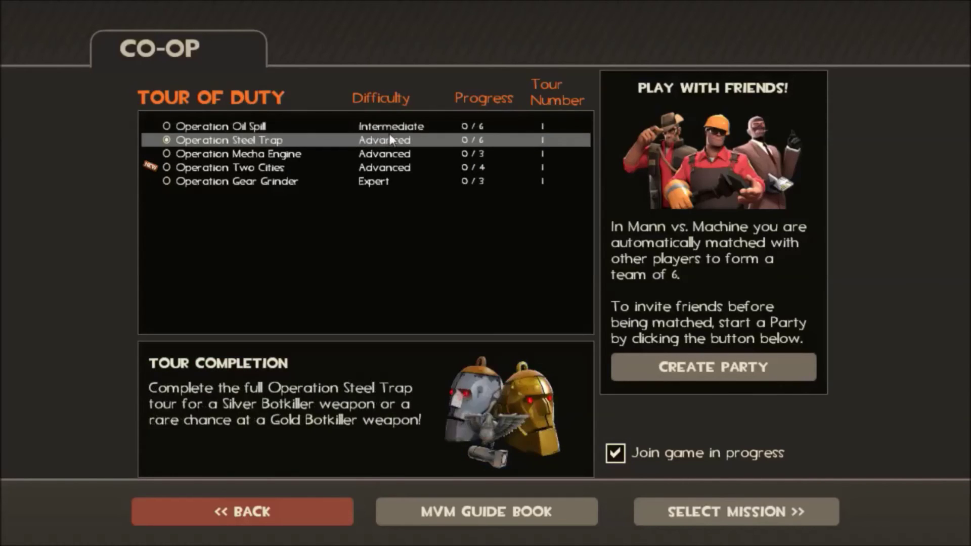
{"action": "left_click", "coordinate": [417, 128]}
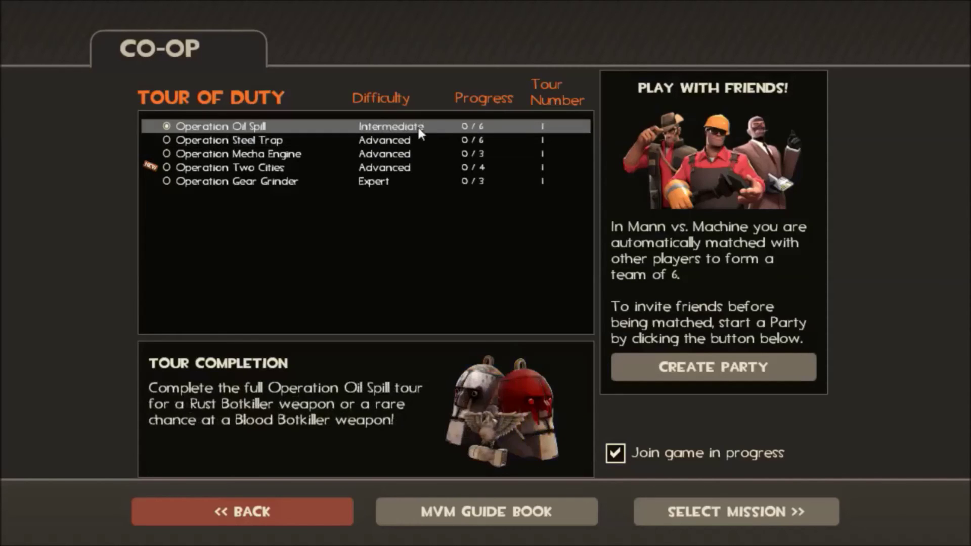
{"action": "left_click", "coordinate": [409, 136]}
{"action": "left_click", "coordinate": [410, 129]}
{"action": "left_click", "coordinate": [412, 136]}
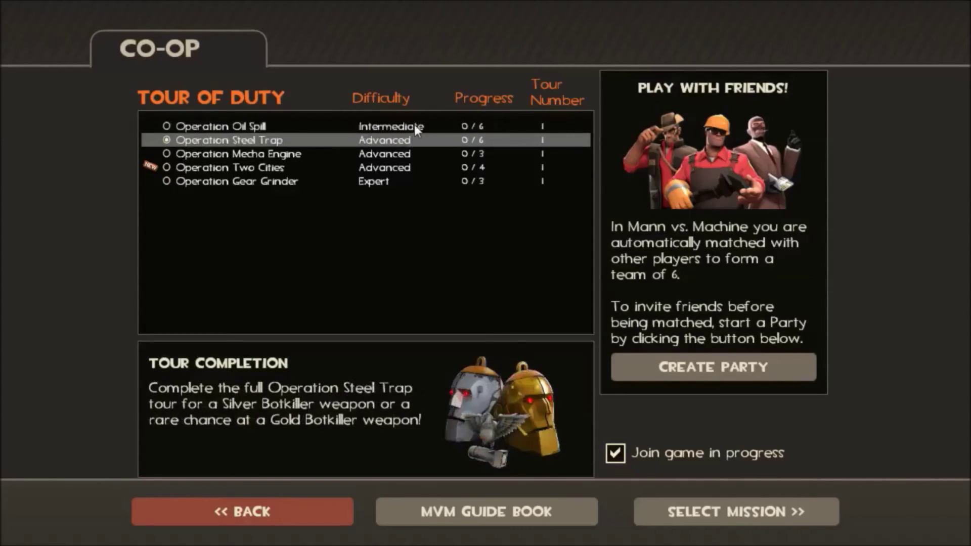
{"action": "left_click", "coordinate": [411, 153]}
{"action": "left_click", "coordinate": [409, 140]}
{"action": "left_click", "coordinate": [409, 153]}
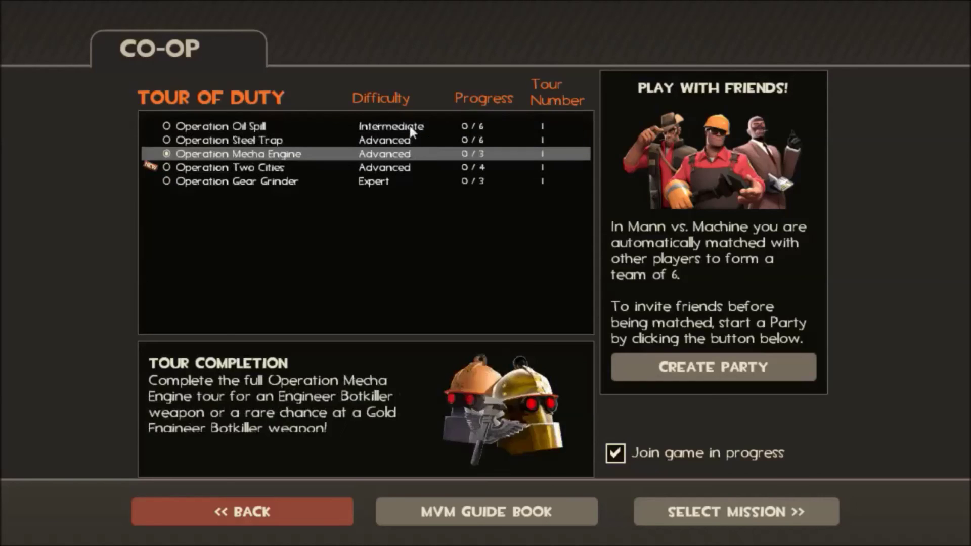
{"action": "left_click", "coordinate": [410, 126]}
Step: Accept all not-yet-completed Oil Spill missions and start the Mann Up search
{"action": "left_click", "coordinate": [788, 511]}
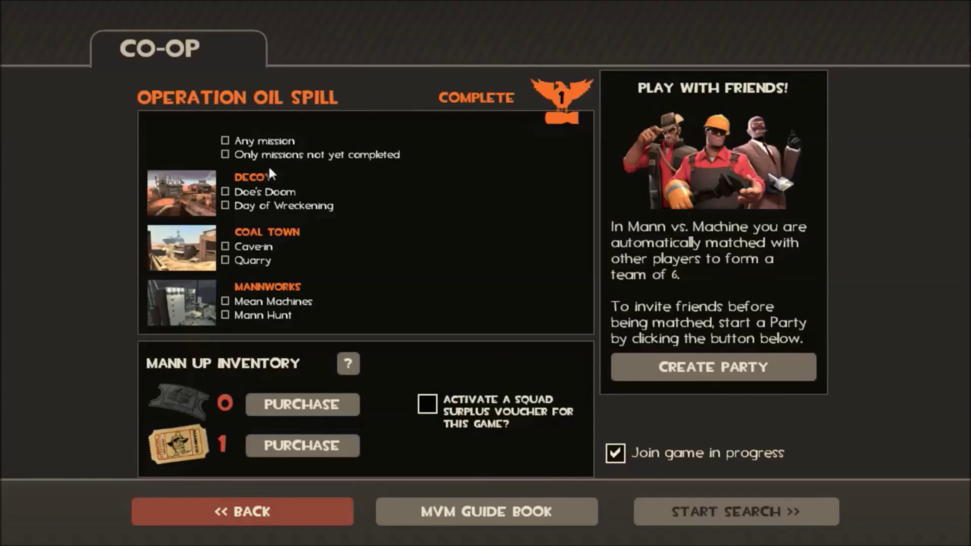
{"action": "left_click", "coordinate": [223, 153]}
{"action": "left_click", "coordinate": [702, 511]}
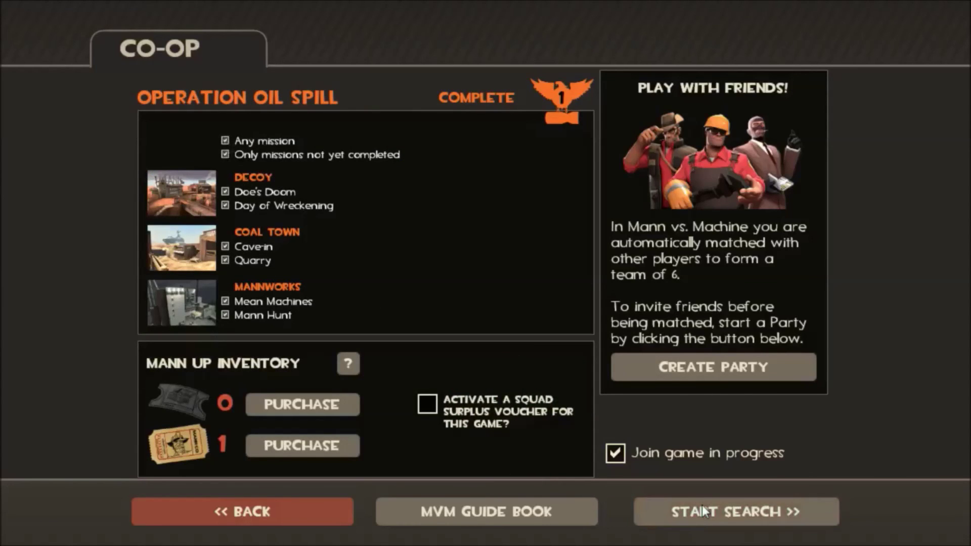